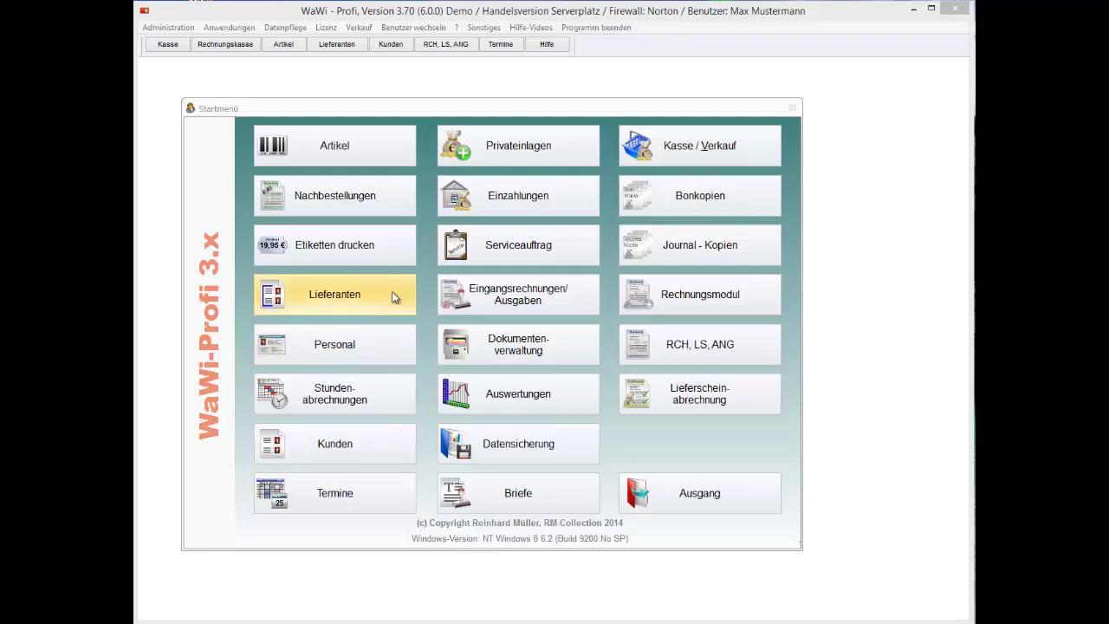
- Start a quick appointment (Termin Schnellanlage) for the last customer in the customer list
click(383, 443)
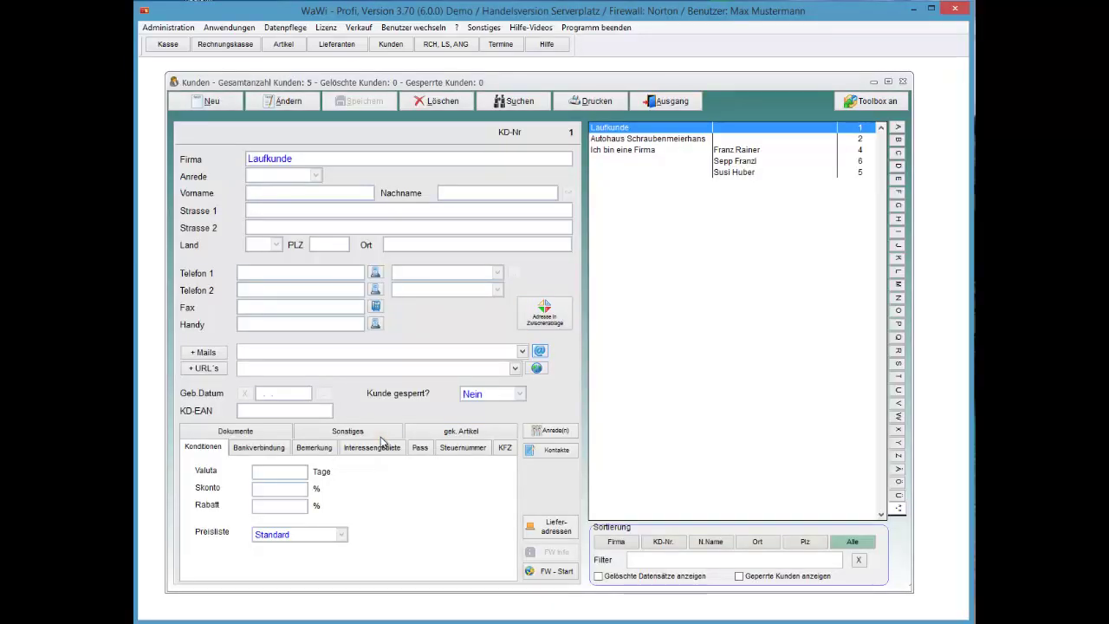
key(End)
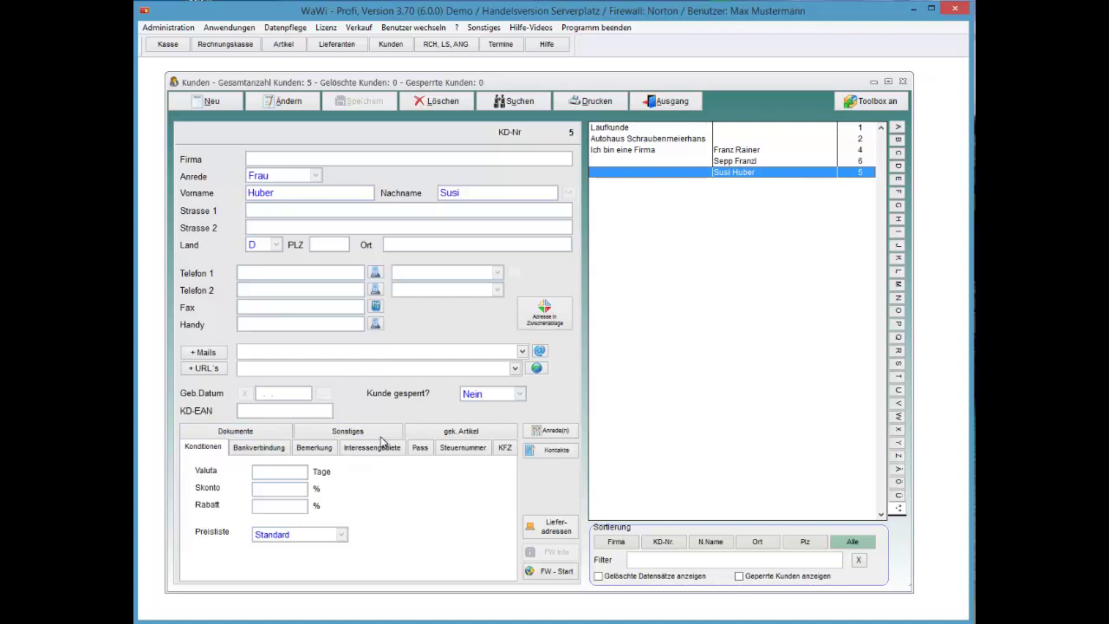
right_click(726, 172)
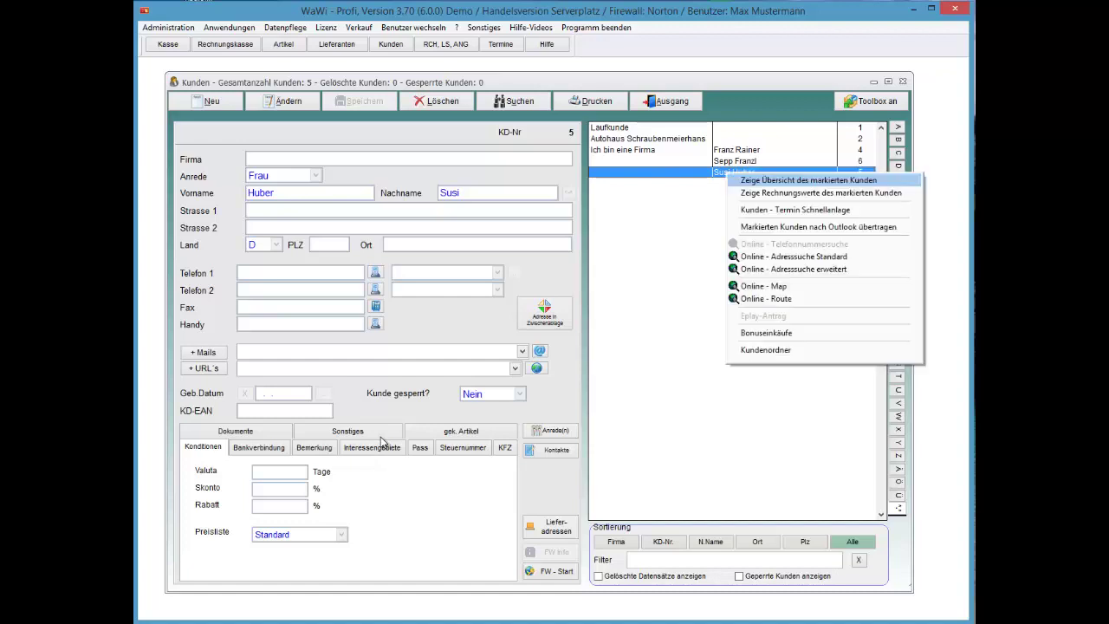
key(Down)
key(Down)
key(Return)
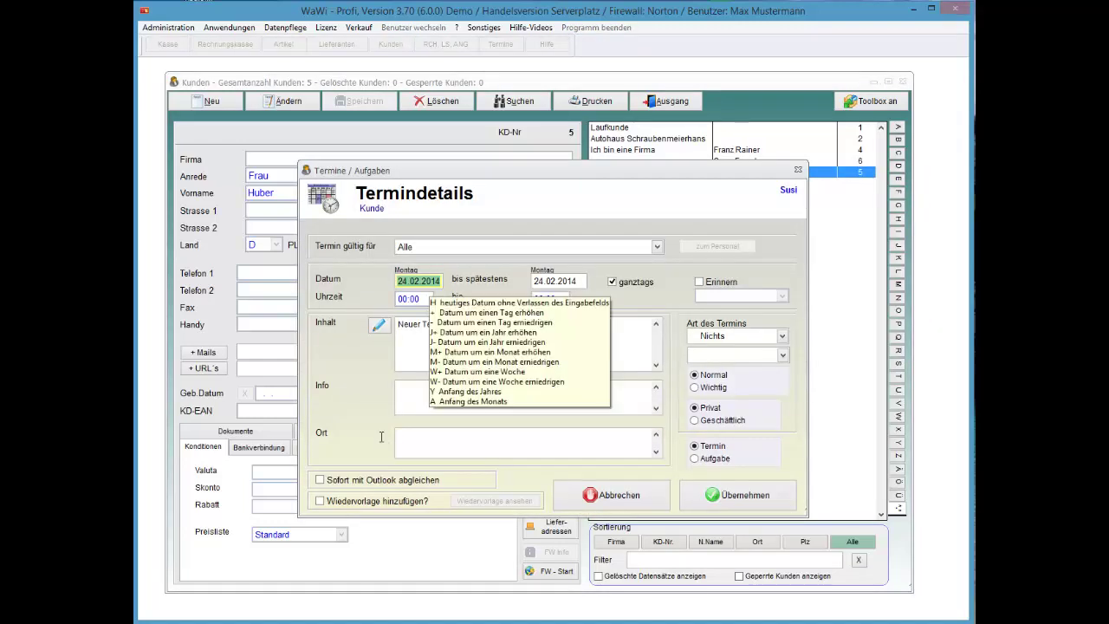
- Set the appointment to 26.02.2014 from 09:00 to 10:30, with the all-day option switched off
key(plus)
key(plus)
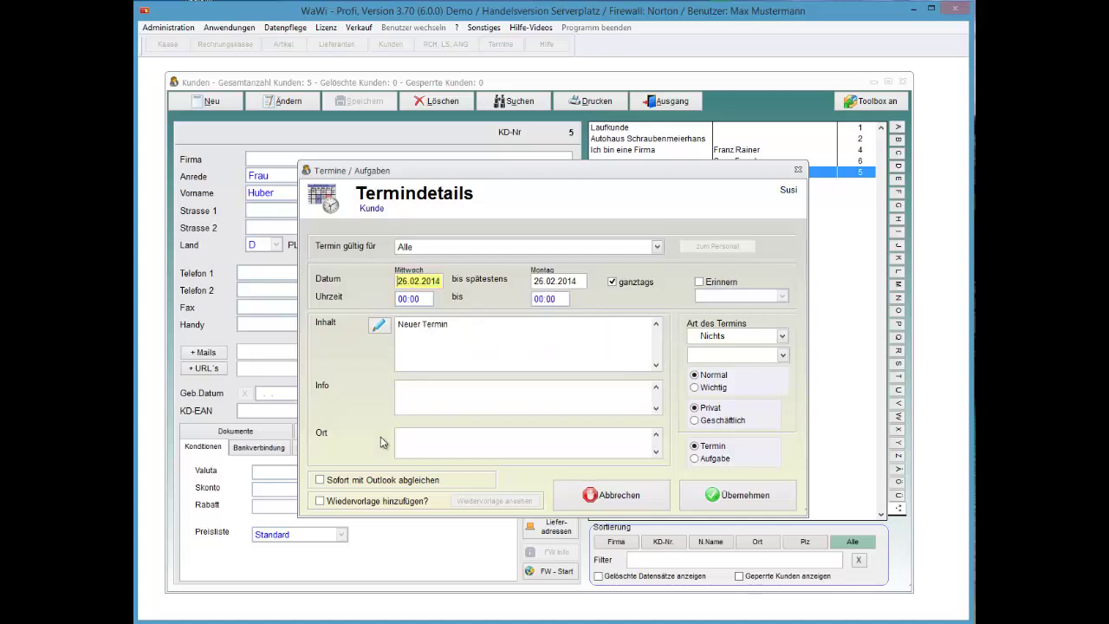
key(Tab)
key(space)
key(Tab)
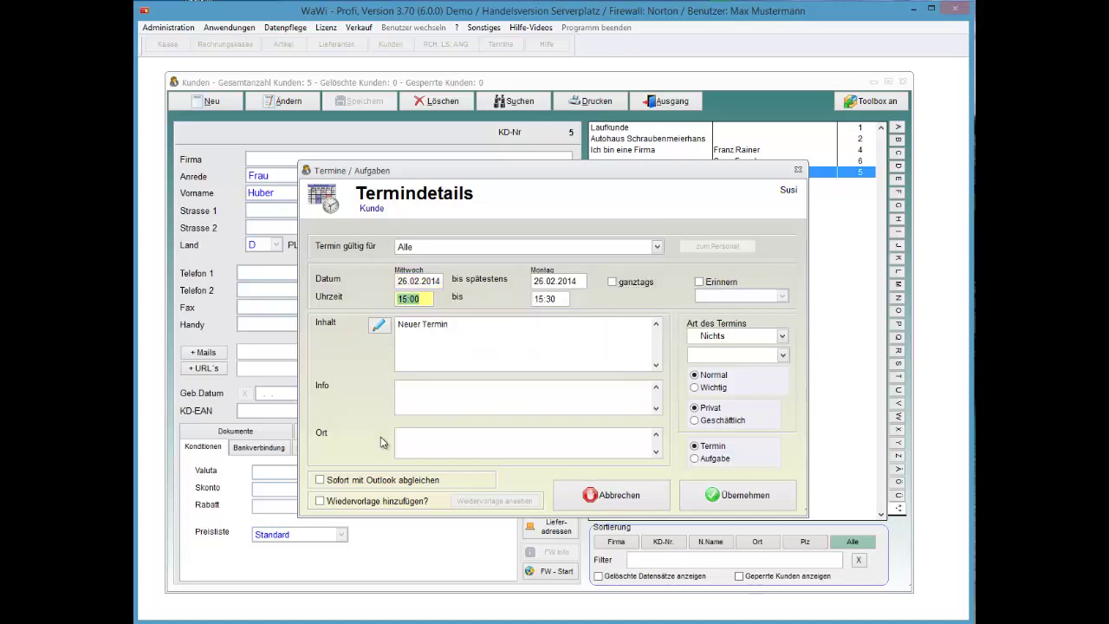
text(09:00)
key(Tab)
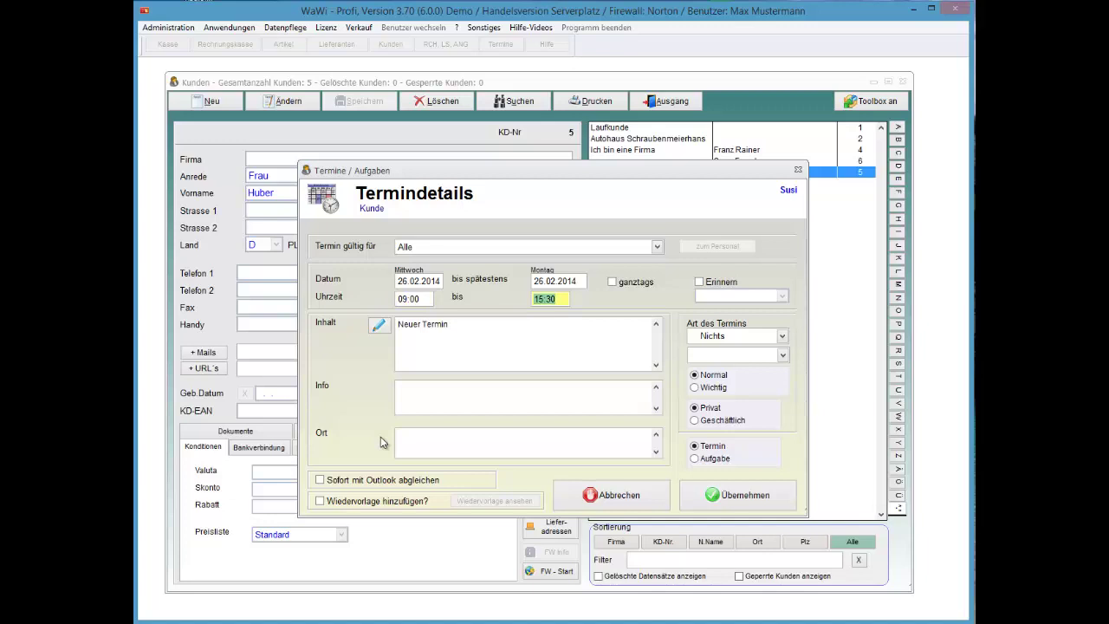
text(10:30)
key(Tab)
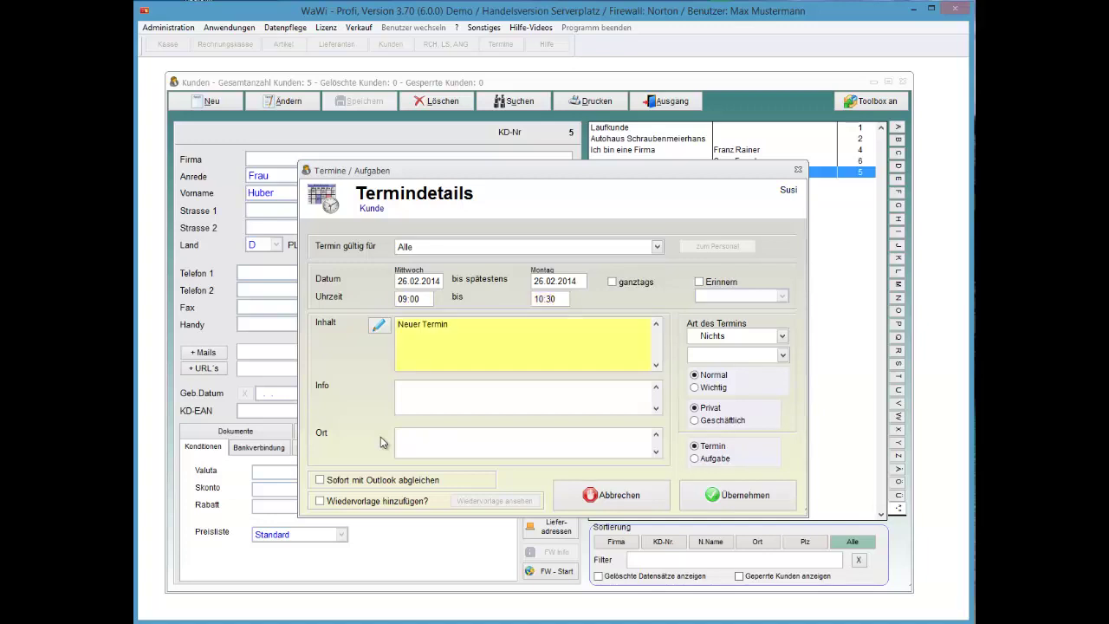
- Replace the appointment's content text with "Kaffeetrinken & Besprechung", leaving the Info and Ort fields empty
key(ctrl+a)
text(Kaffeet)
text(rinken)
text( & Besprec)
text(hnhung)
key(Left)
key(Left)
key(Left)
key(Left)
key(Left)
key(Delete)
key(Delete)
click(381, 437)
key(shift+Tab)
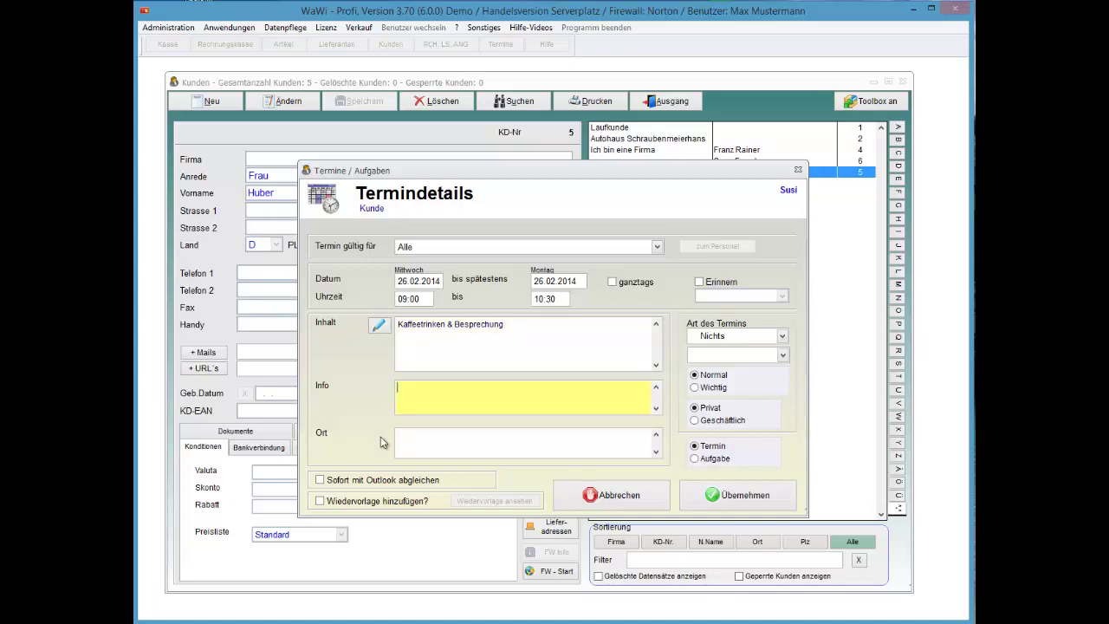
click(381, 437)
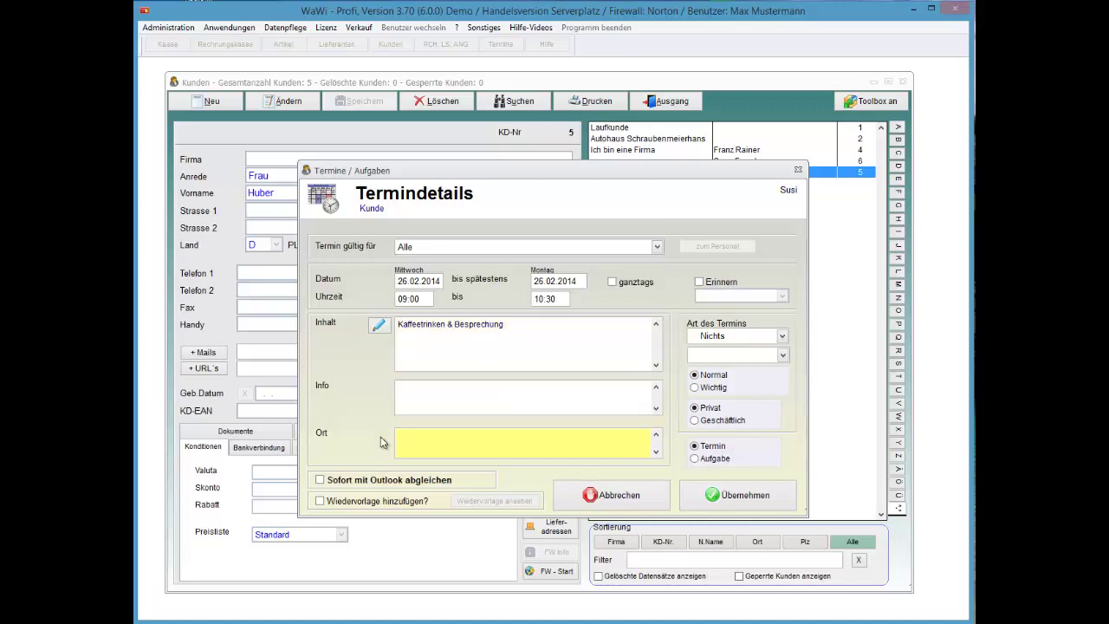
- Try the immediate Outlook sync and Wiedervorlage options for the appointment, switching each one off again
key(Tab)
key(space)
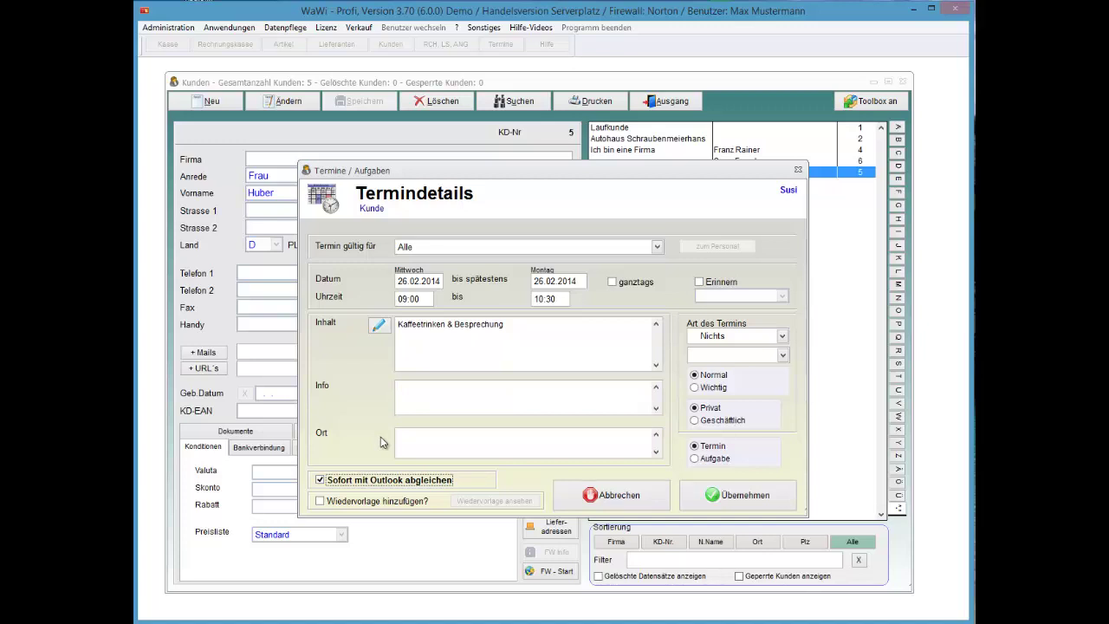
key(space)
key(Tab)
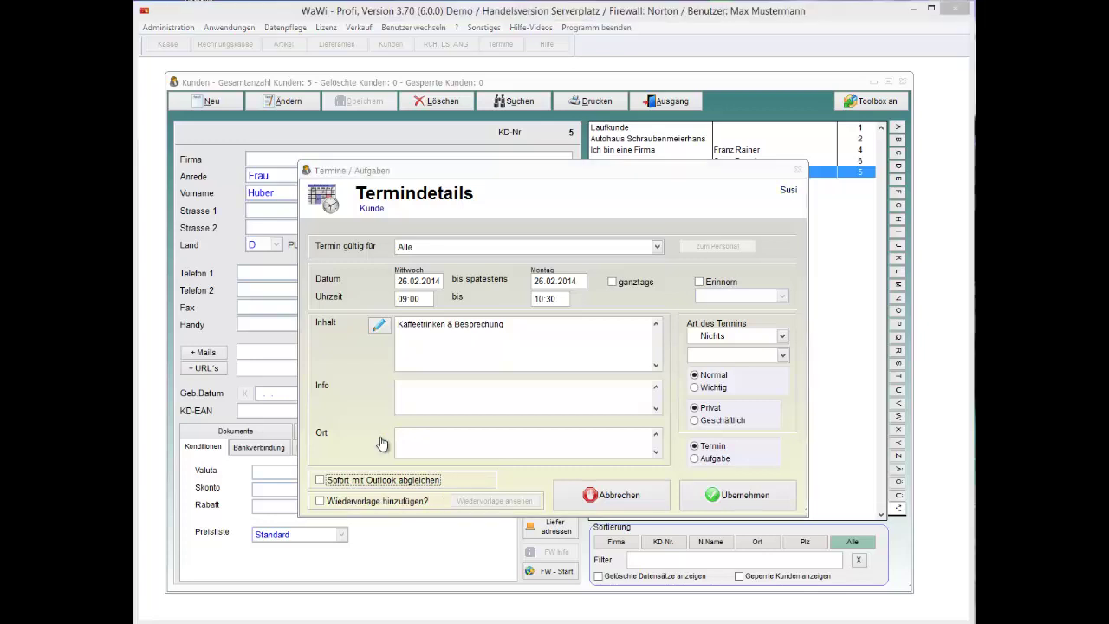
click(361, 506)
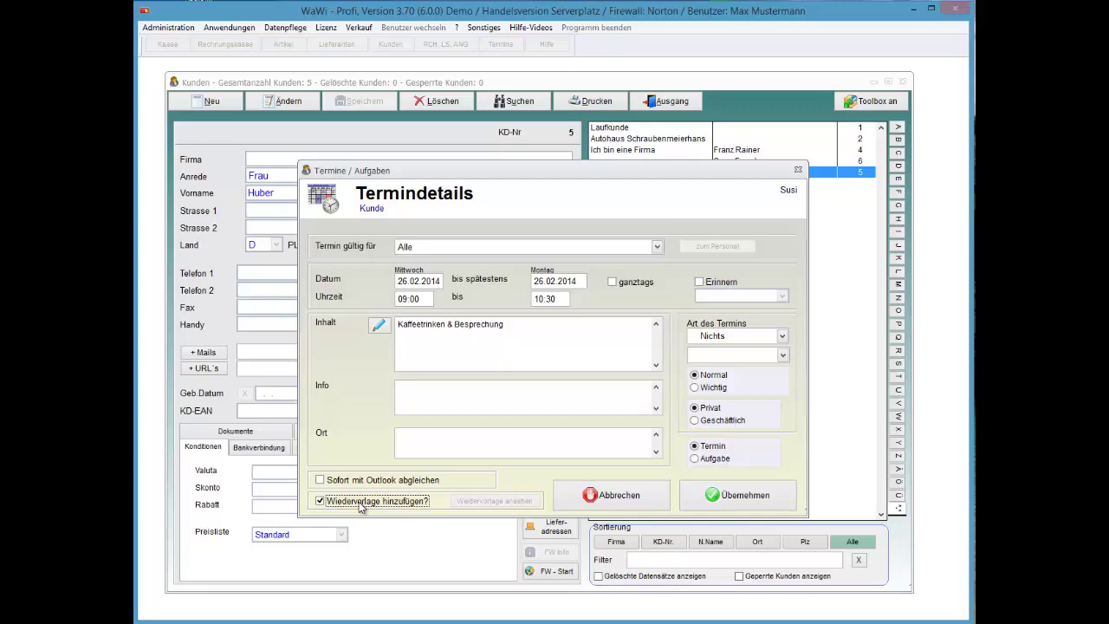
click(360, 506)
- Try the appointment's reminder option and look through its lead times, leaving the reminder switched off
click(712, 282)
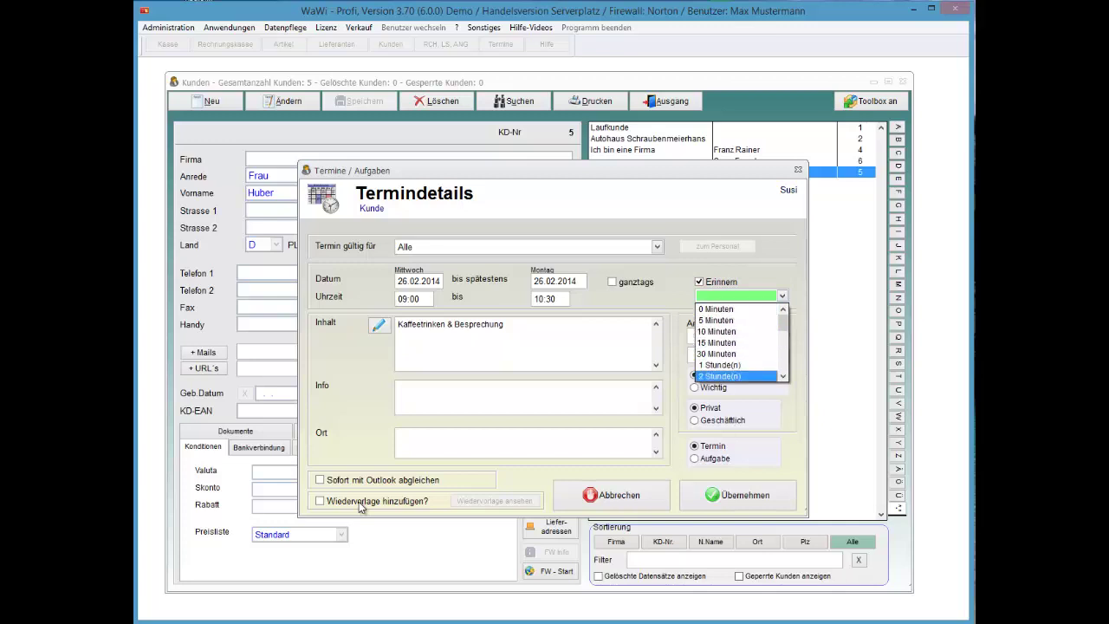
mouse_move(783, 323)
mouse_down()
mouse_move(784, 363)
mouse_move(784, 330)
mouse_up()
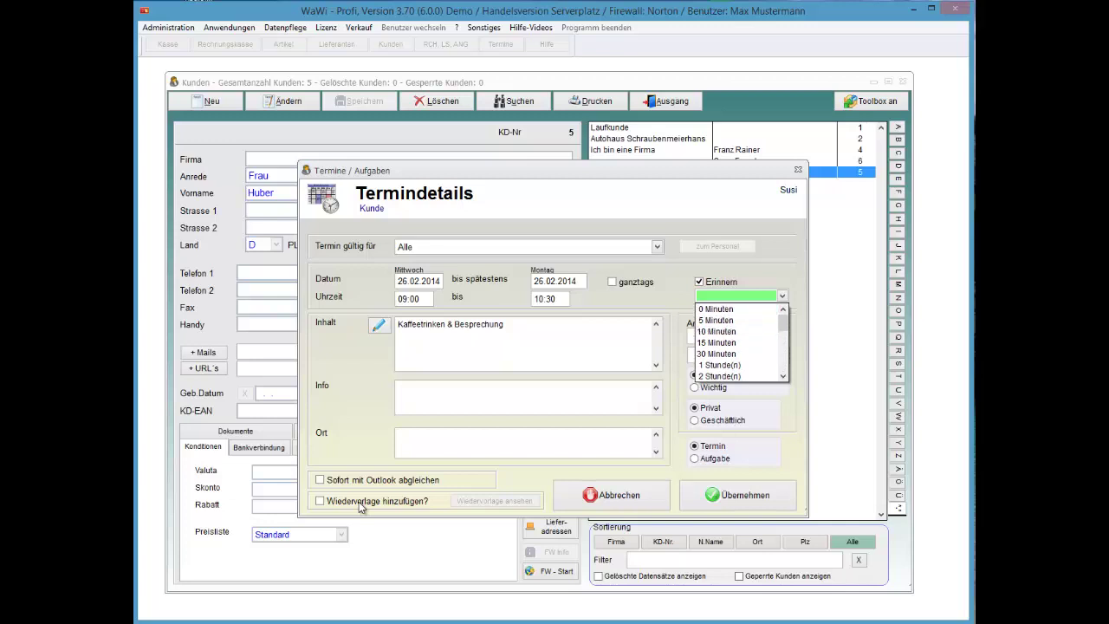
click(701, 282)
- Classify the appointment as Geschäftlich and Wichtig with the availability Abwesend, and save it
click(782, 336)
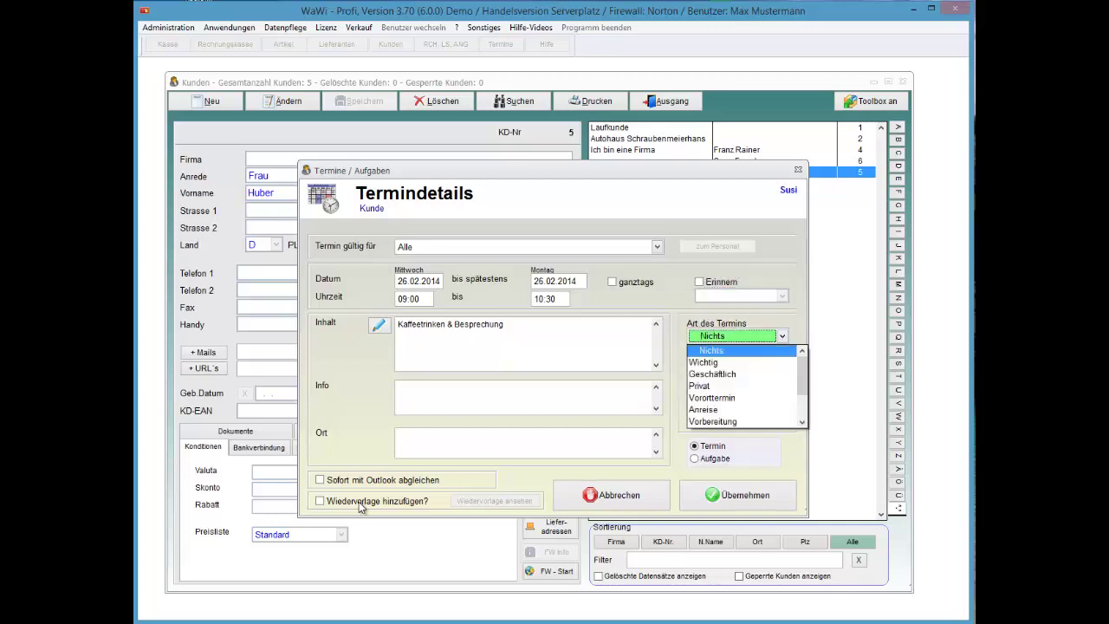
click(713, 375)
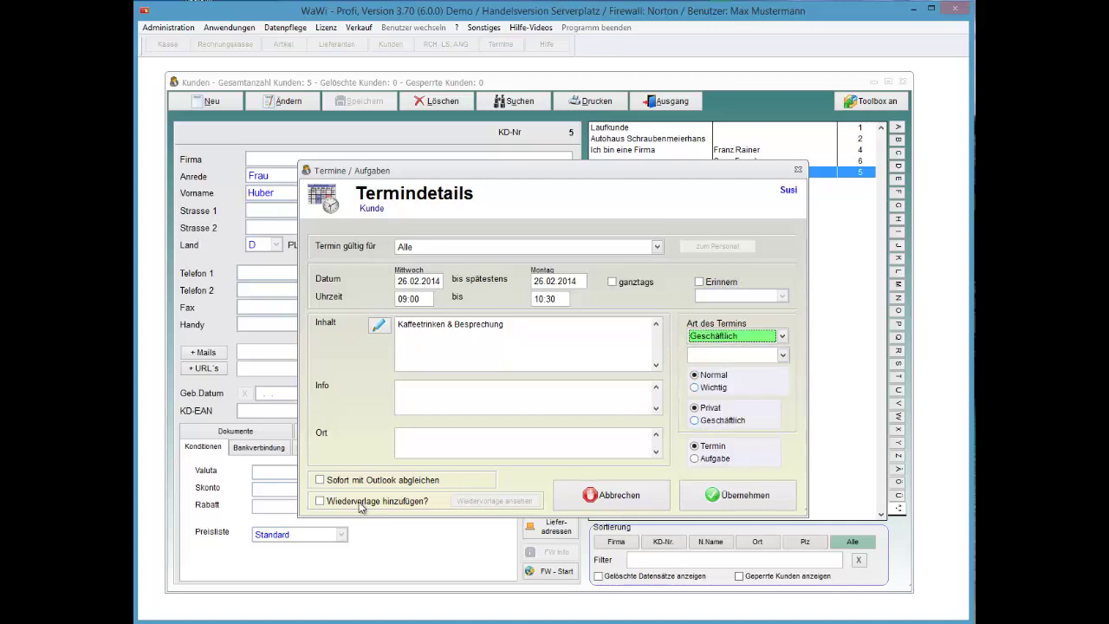
click(712, 420)
click(708, 388)
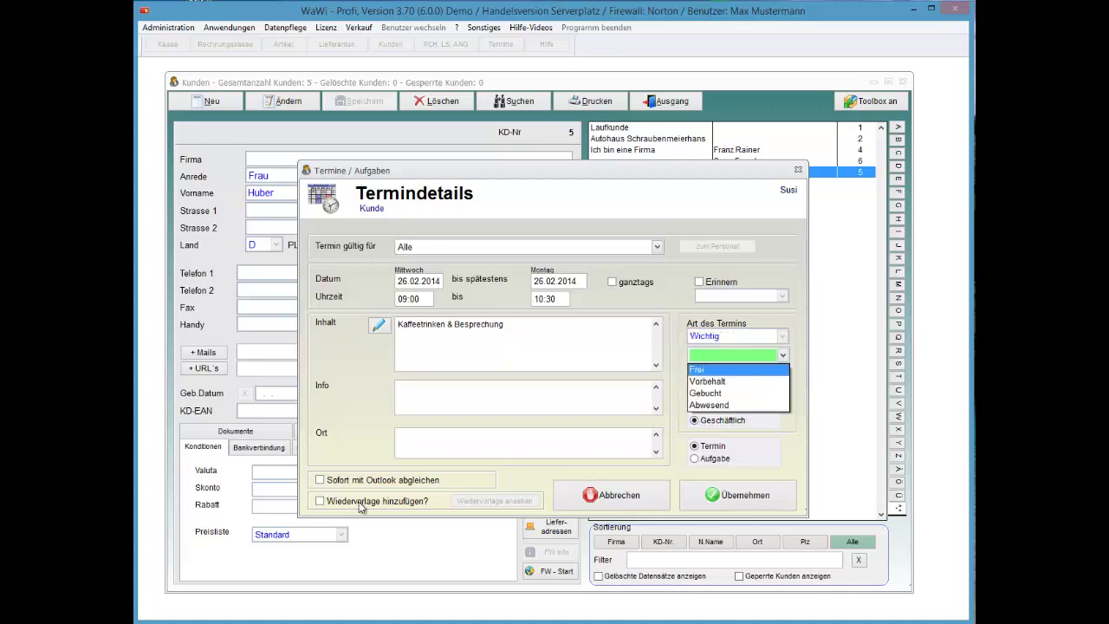
click(710, 405)
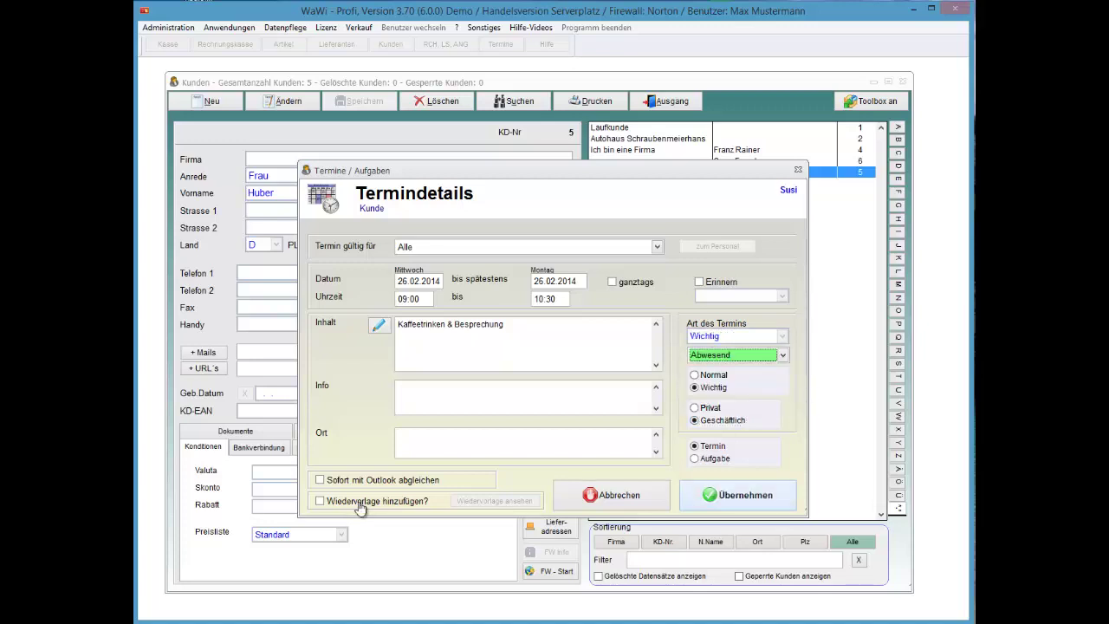
key(Return)
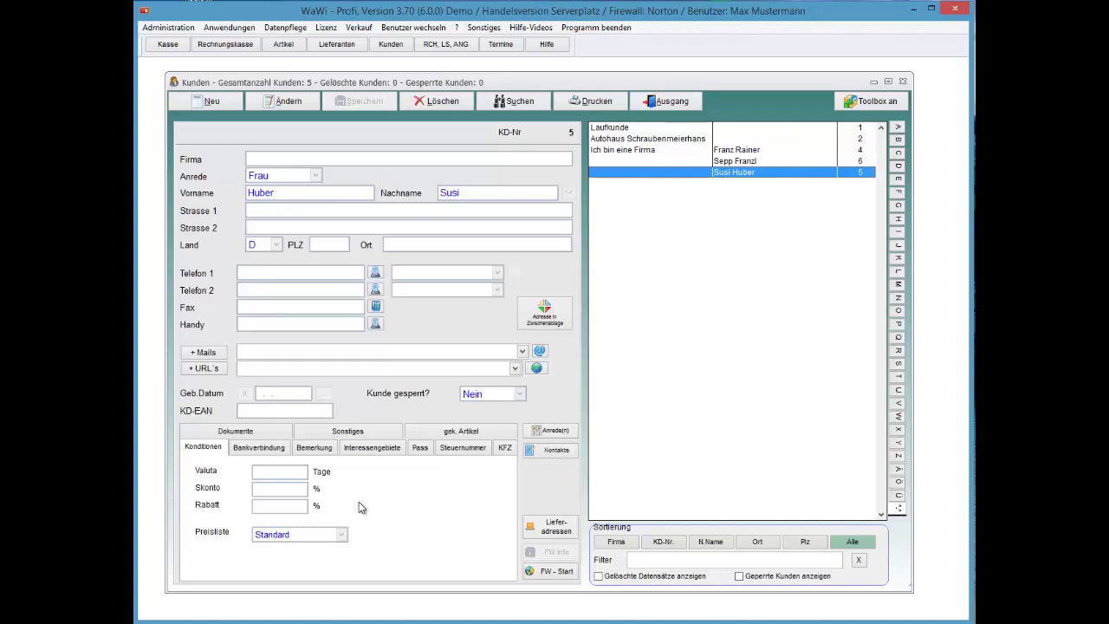
- Leave the customer records for the appointment calendar and review the details of "Kaffeetrinken & Besprechung" on 26 February
key(Escape)
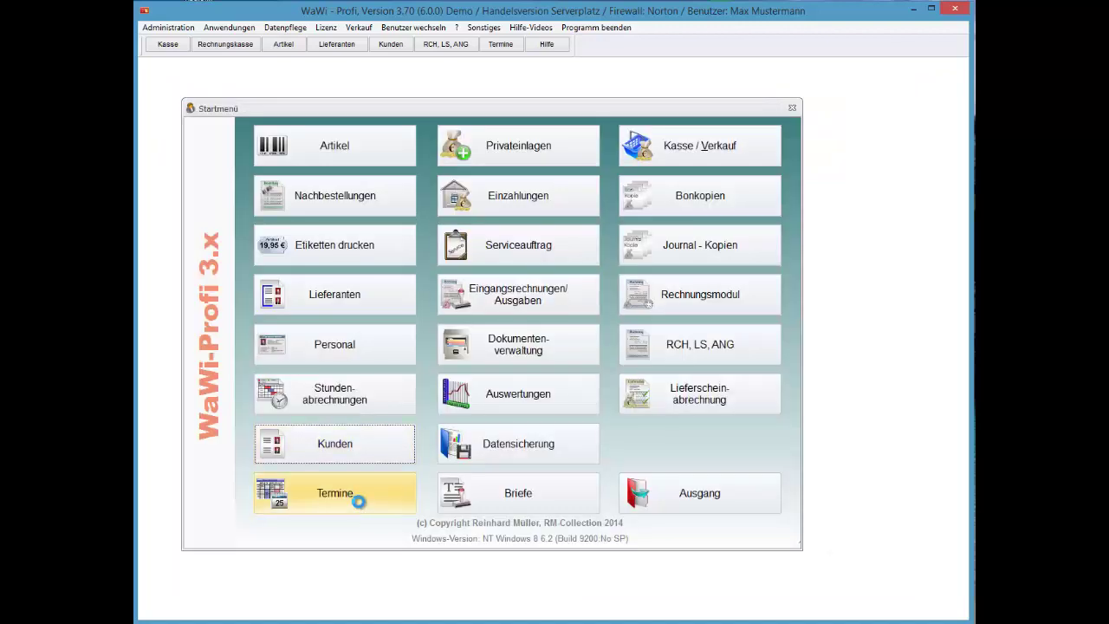
click(362, 506)
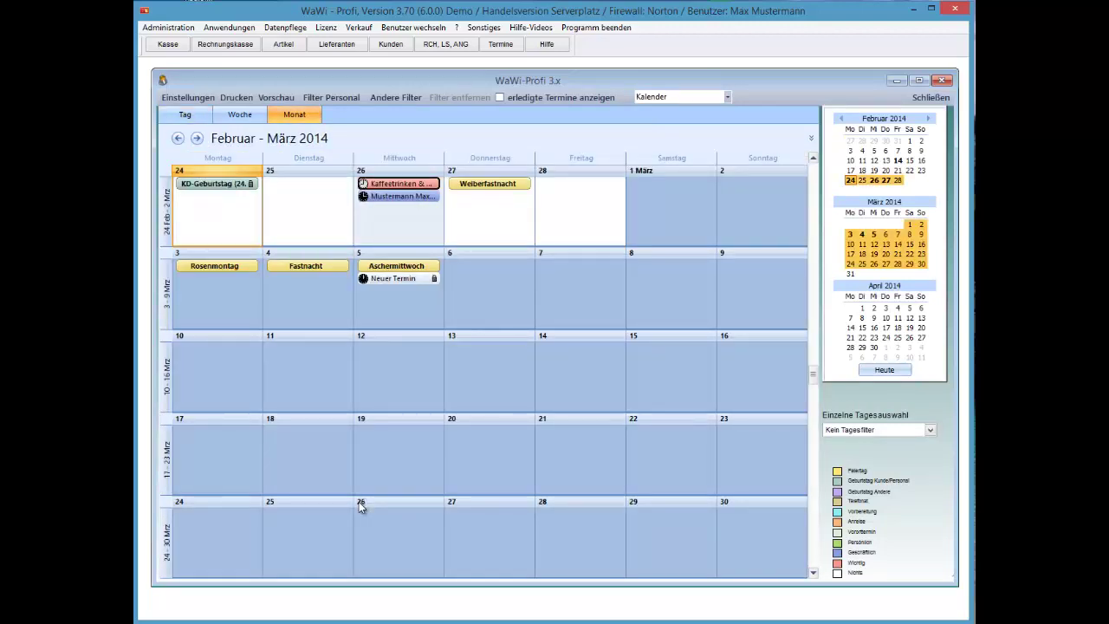
double_click(399, 184)
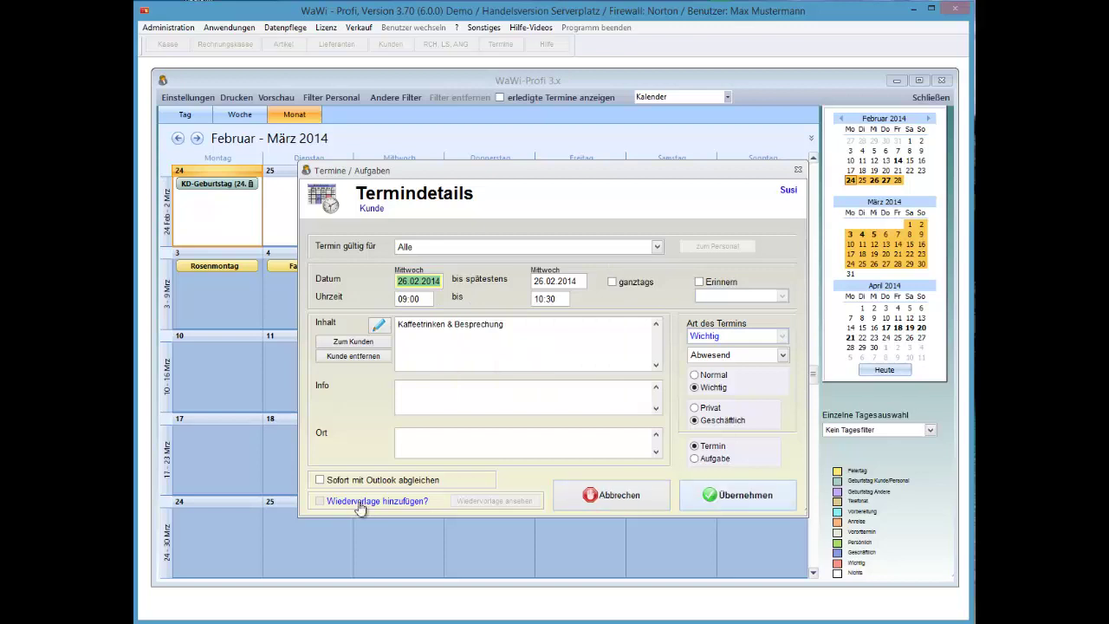
key(Return)
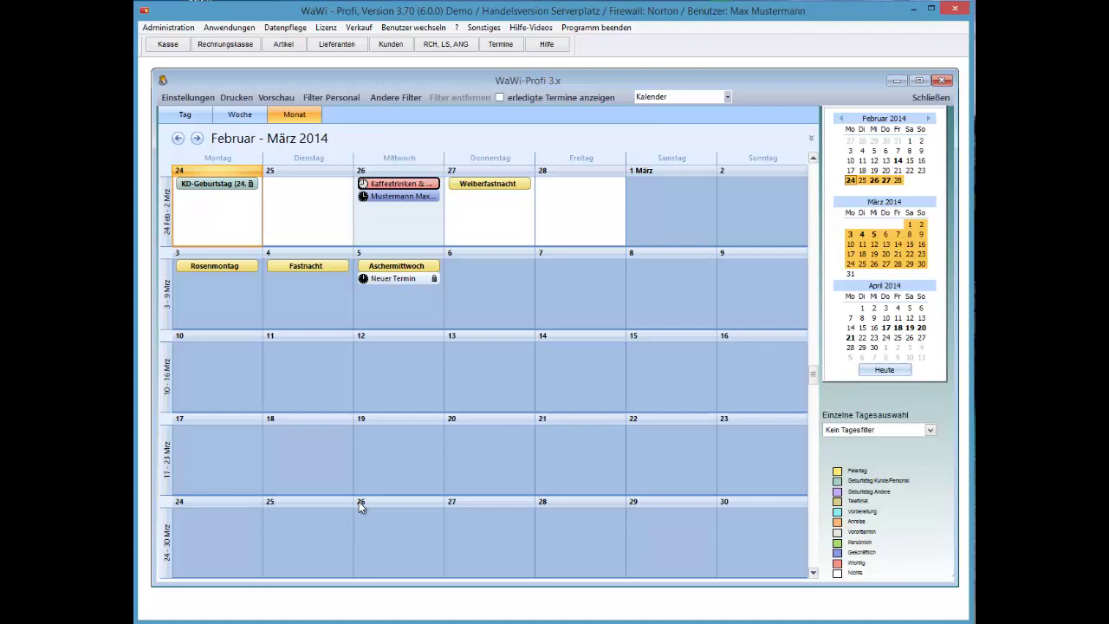
- Move the "Kaffeetrinken & Besprechung" appointment to 27 February and check its updated date in the details
drag(401, 184, 491, 204)
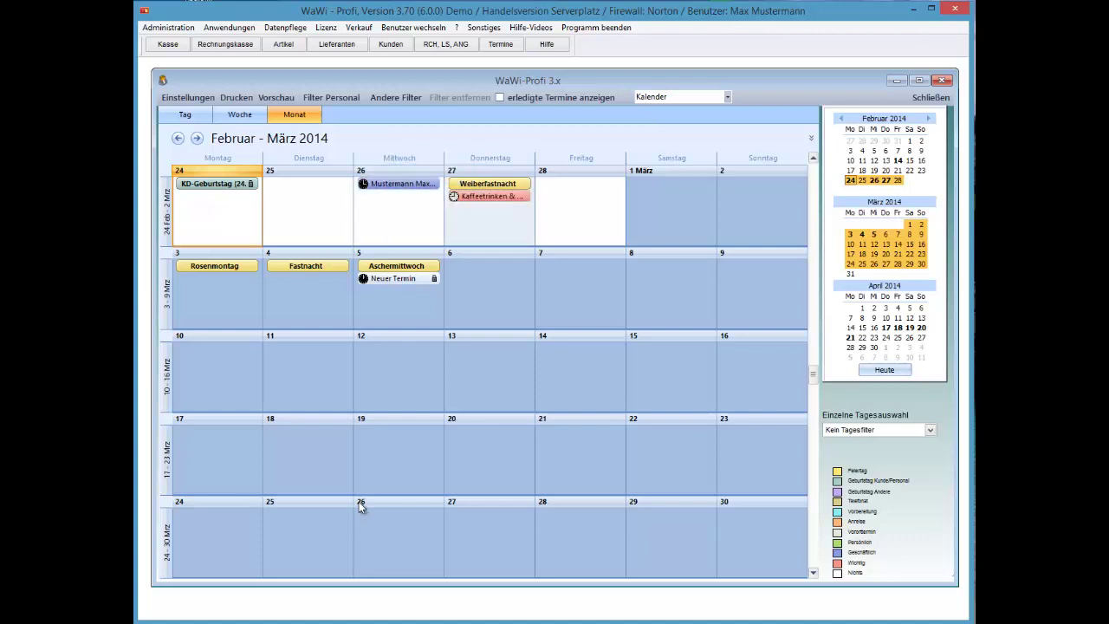
double_click(490, 196)
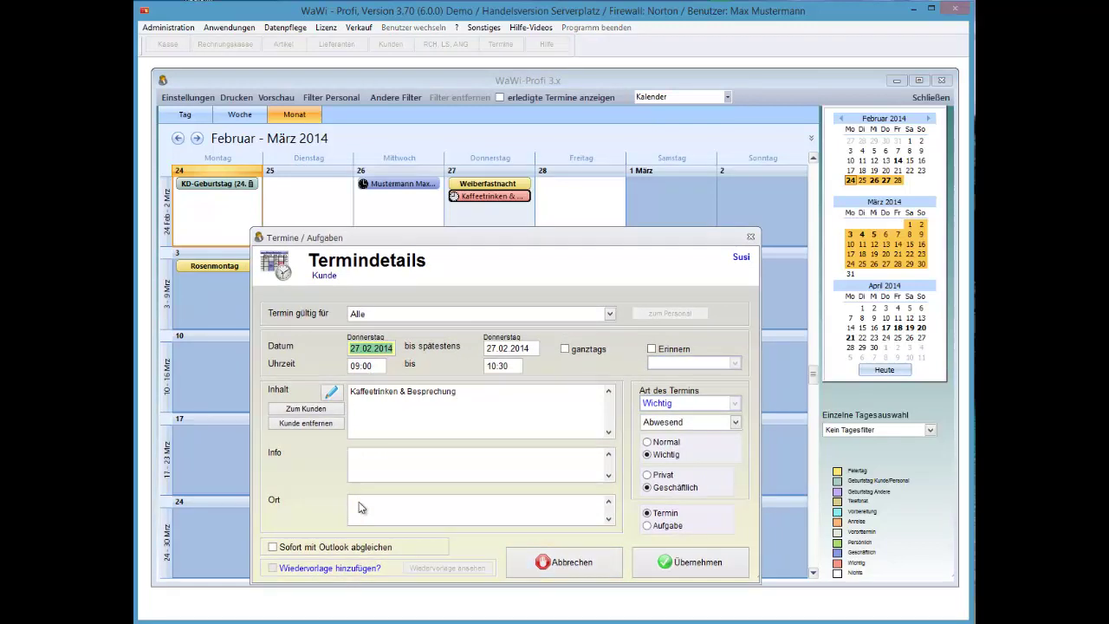
click(564, 562)
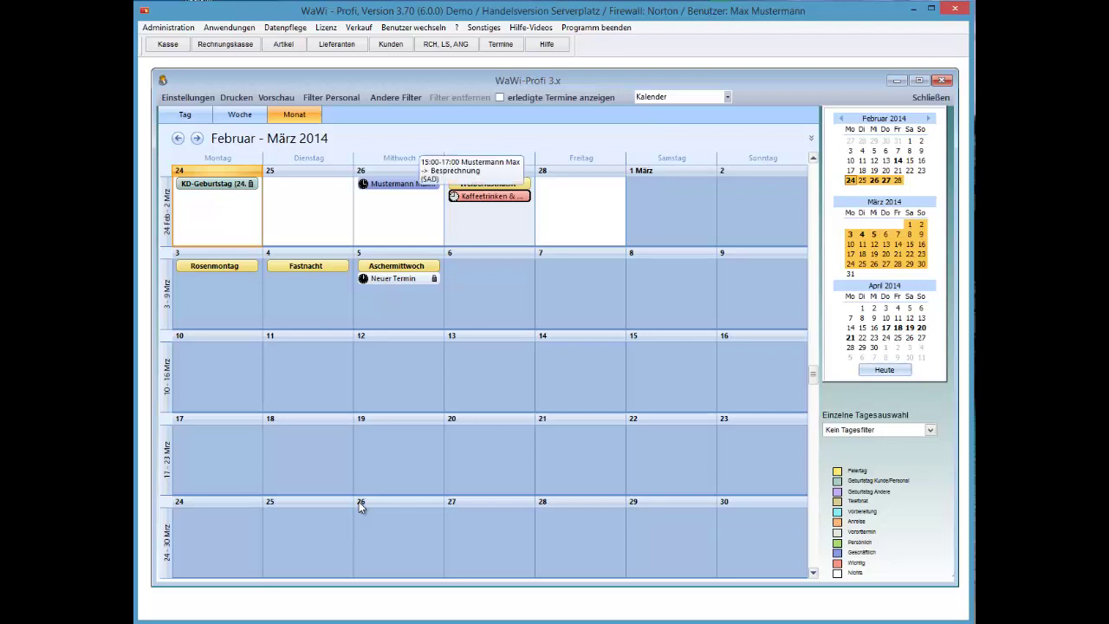
- Try to mark the remaining appointment on 26 February as completed
right_click(410, 184)
key(Down)
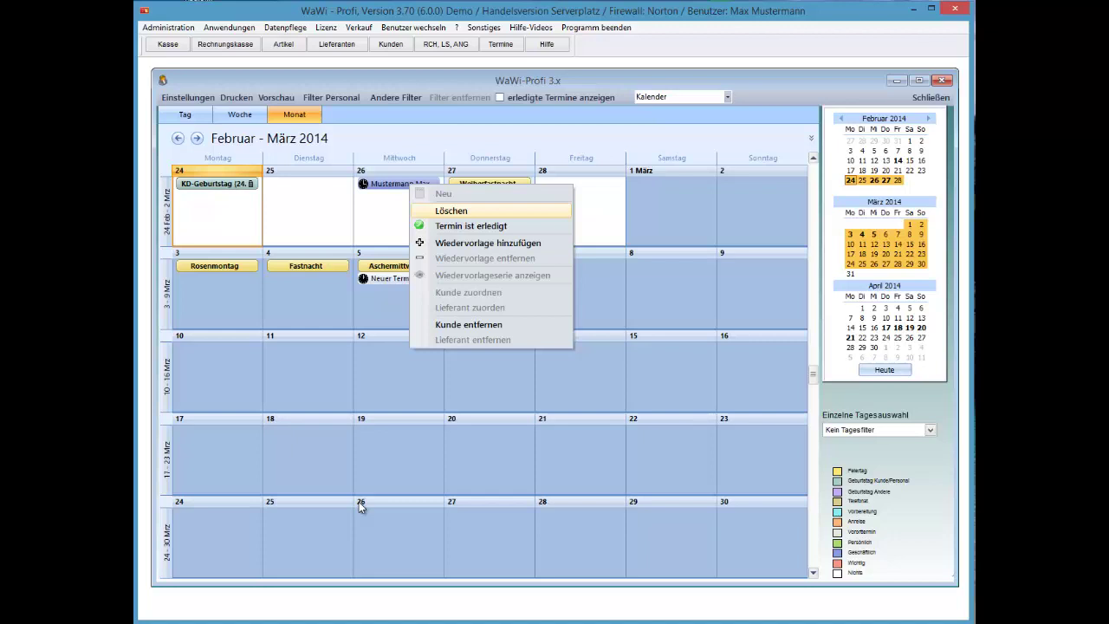
key(Down)
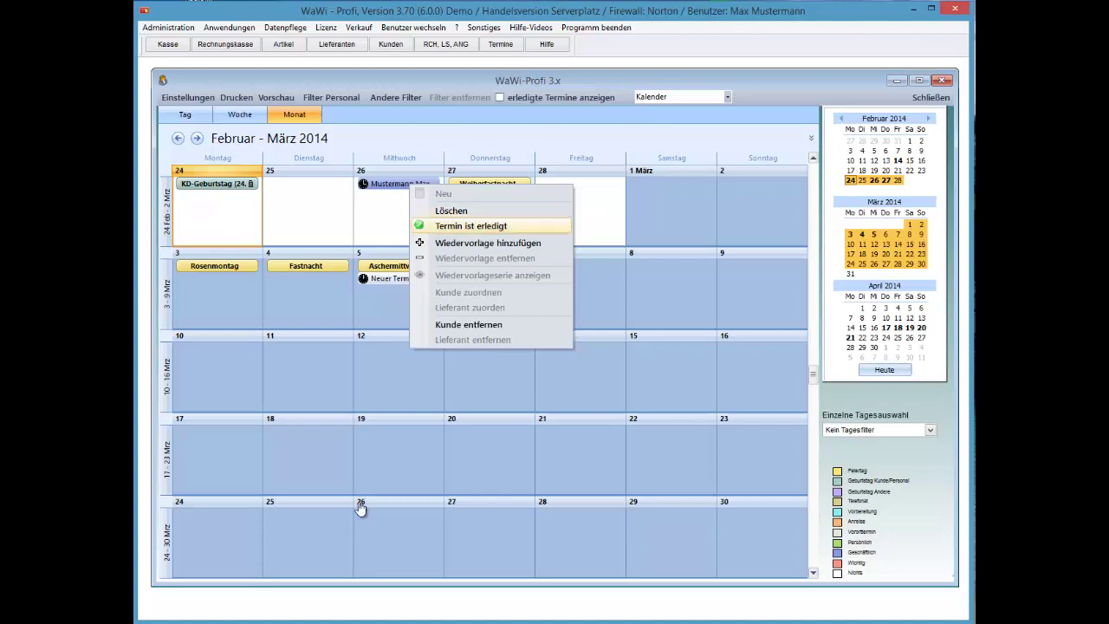
key(Return)
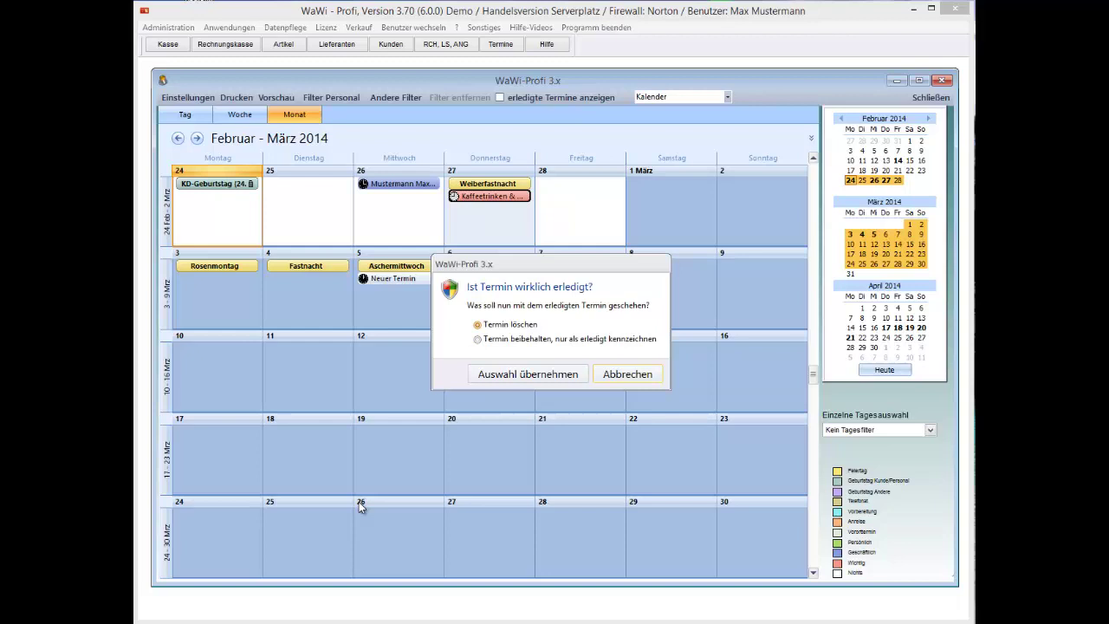
key(shift+Tab)
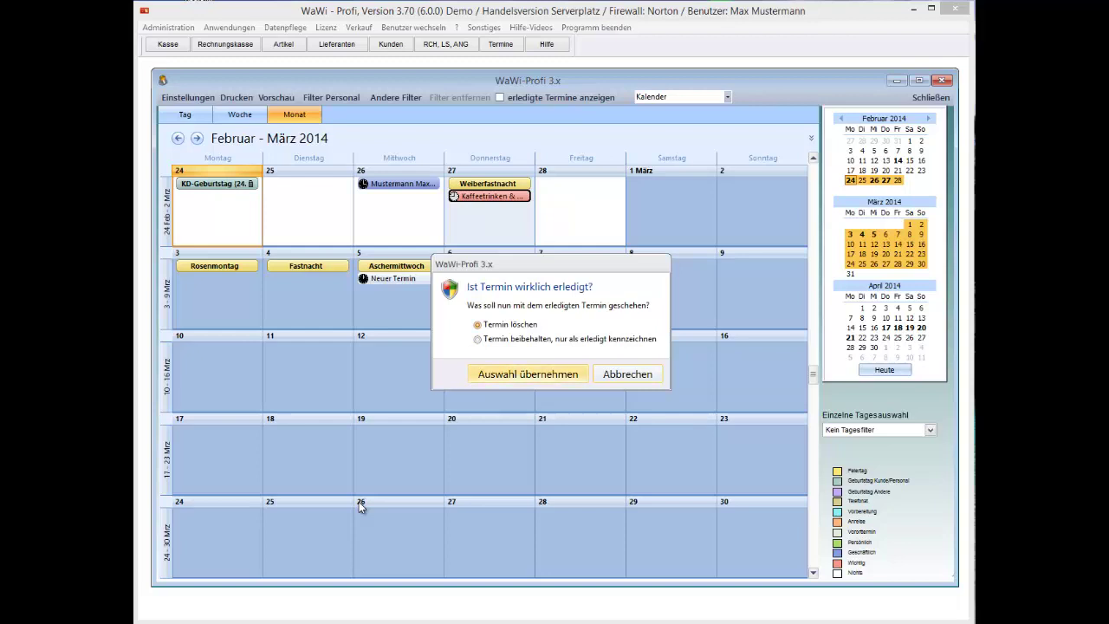
key(Return)
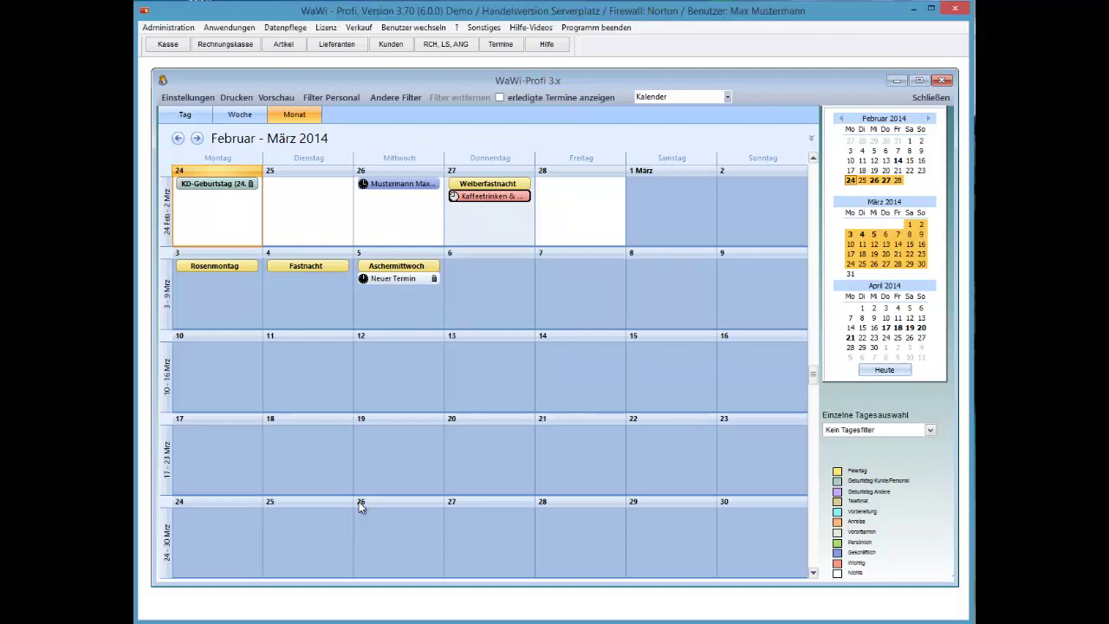
- Start a follow-up for the customer appointment on 26 February and select its repeat interval value
right_click(415, 184)
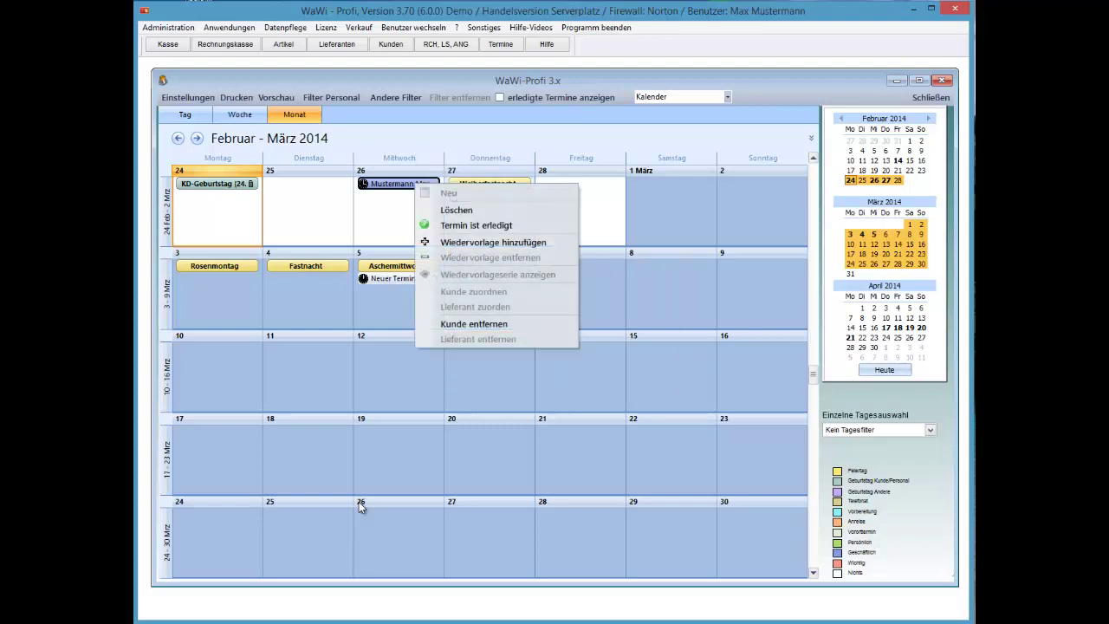
key(Down)
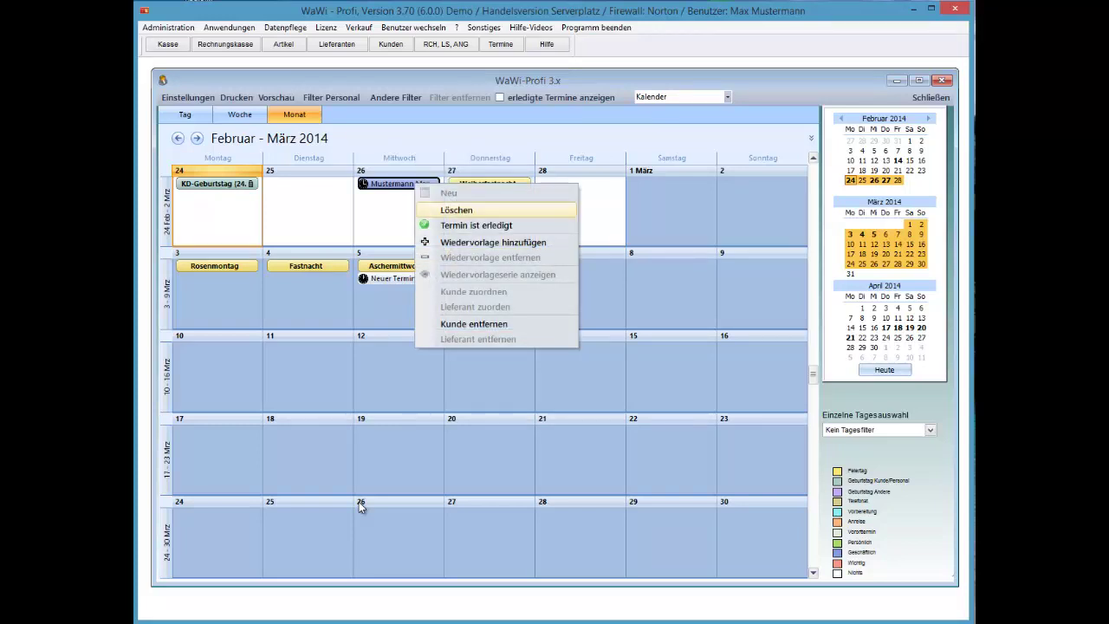
key(Down)
key(Down)
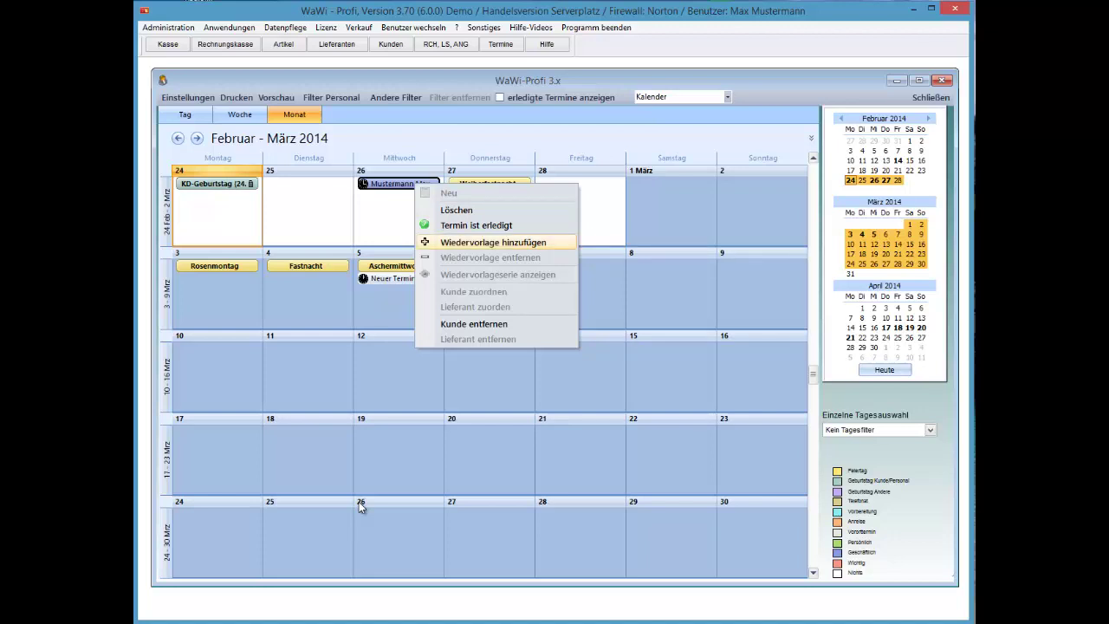
key(Return)
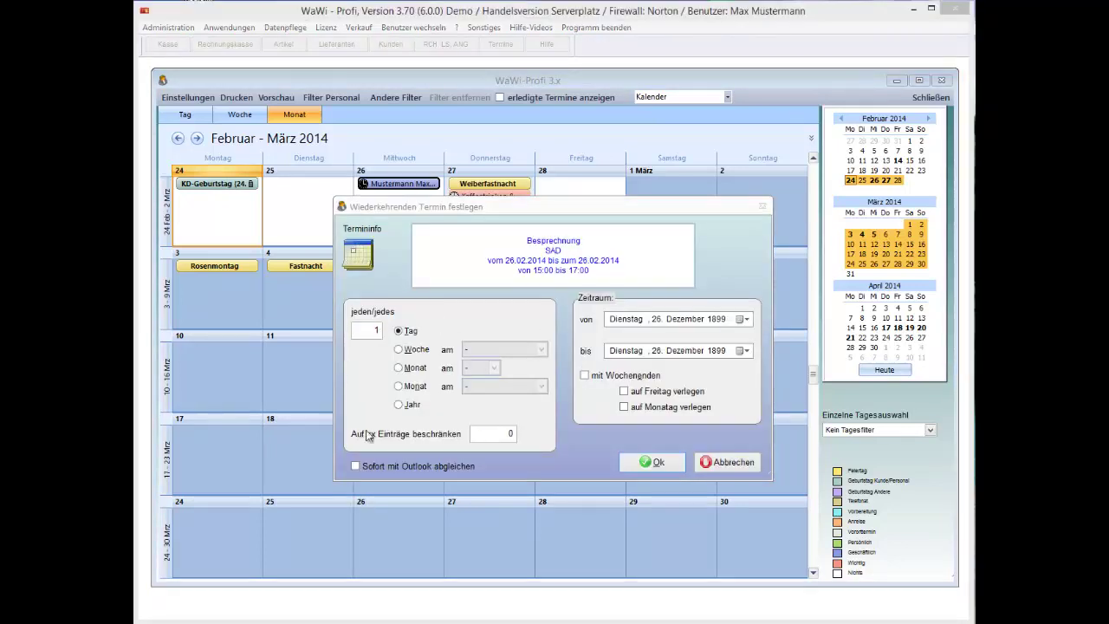
click(367, 330)
double_click(367, 330)
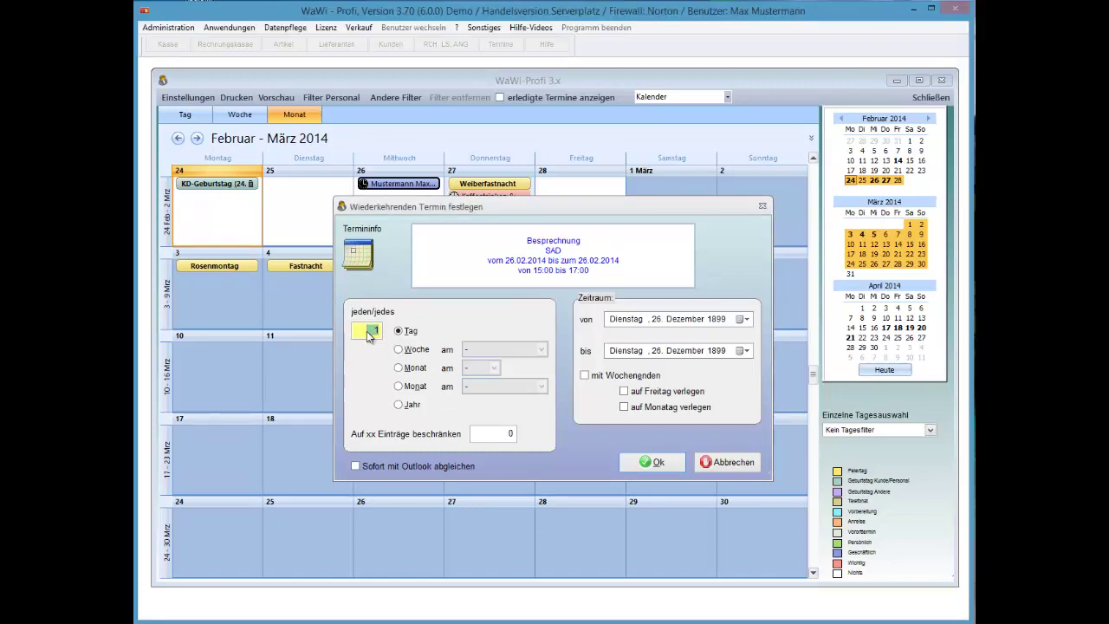
- Set the follow-up to repeat monthly on the 1. Mittwoch
click(399, 387)
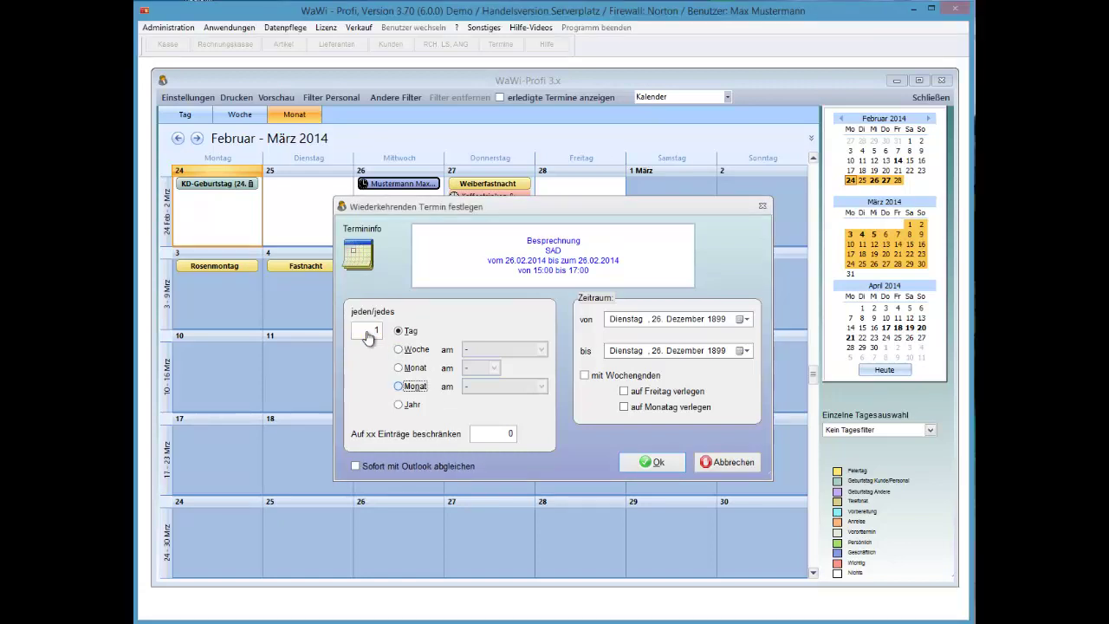
click(542, 386)
key(Down)
key(Down)
key(Down)
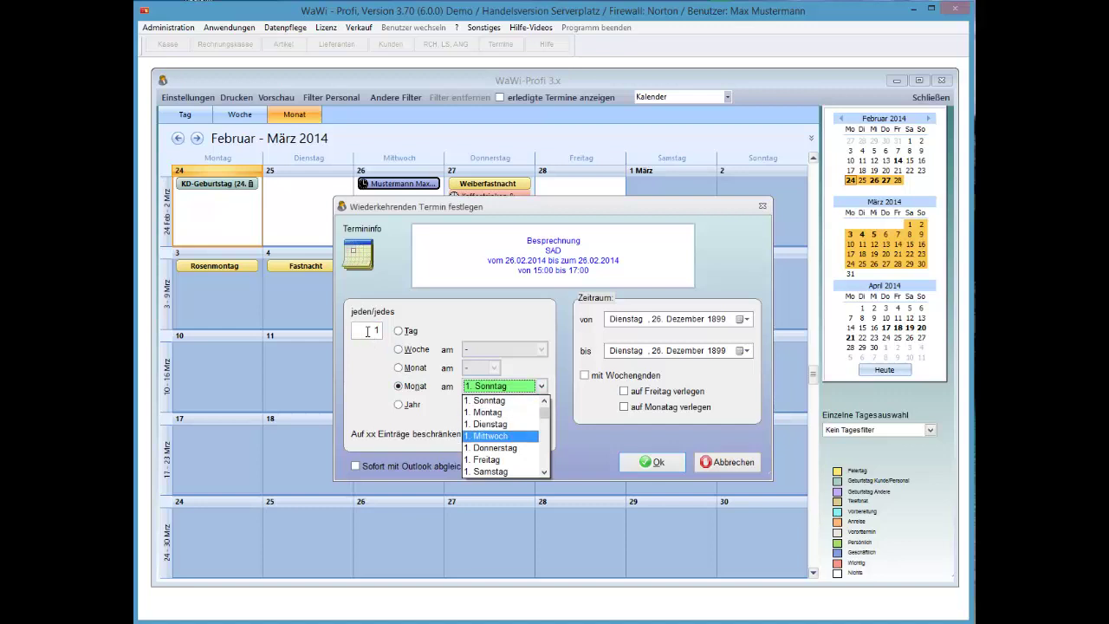
key(Return)
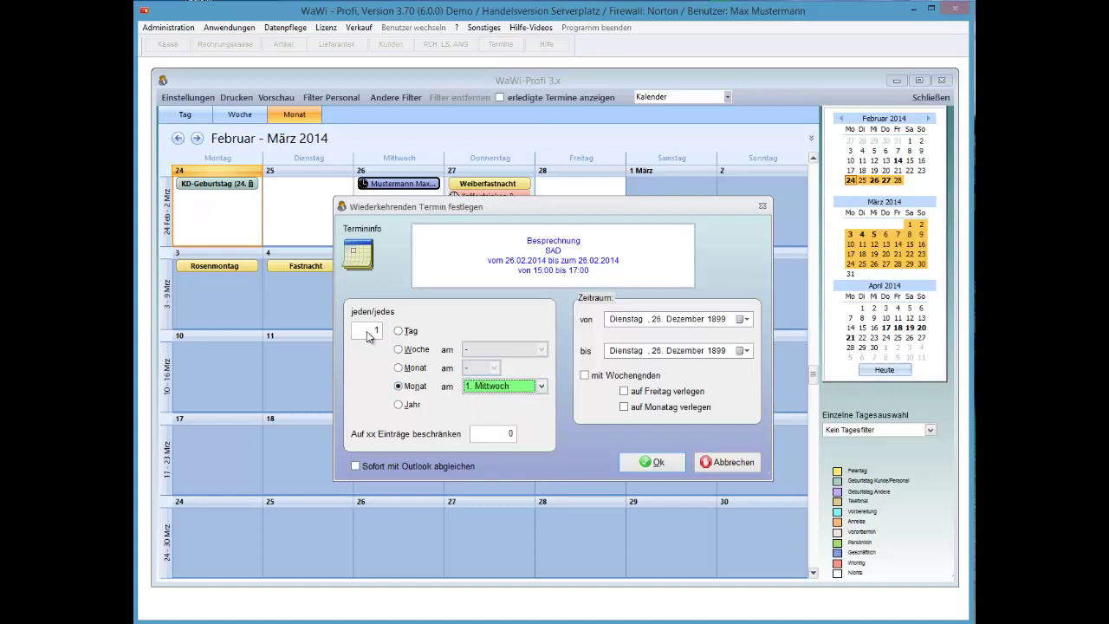
- Try to limit the recurring appointment to 20 entries
key(Tab)
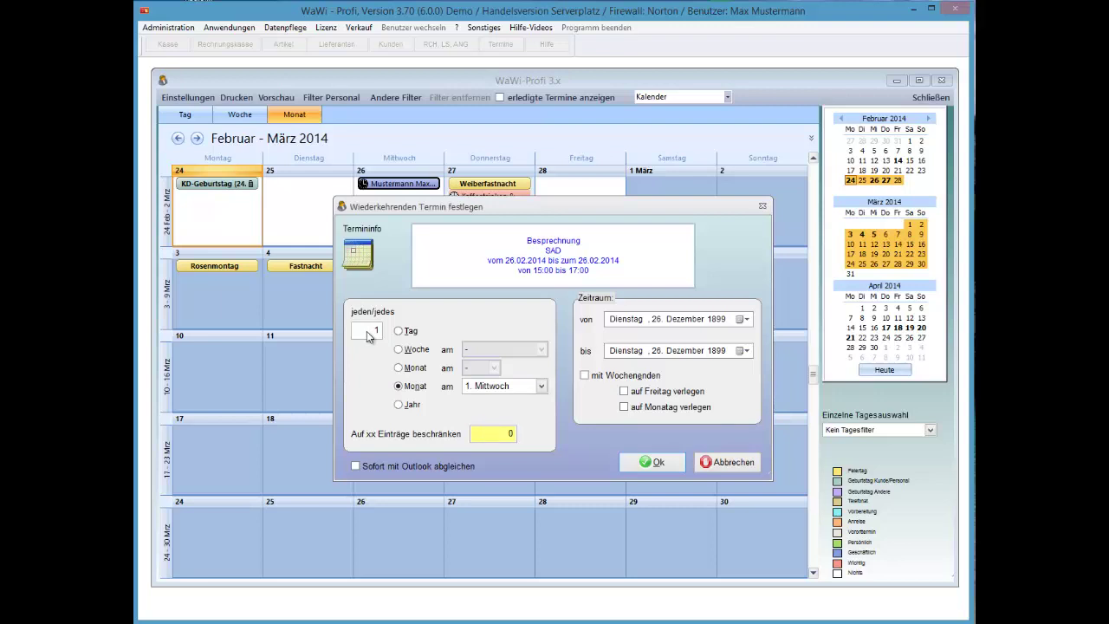
text(20)
key(shift+Tab)
key(shift+Home)
key(BackSpace)
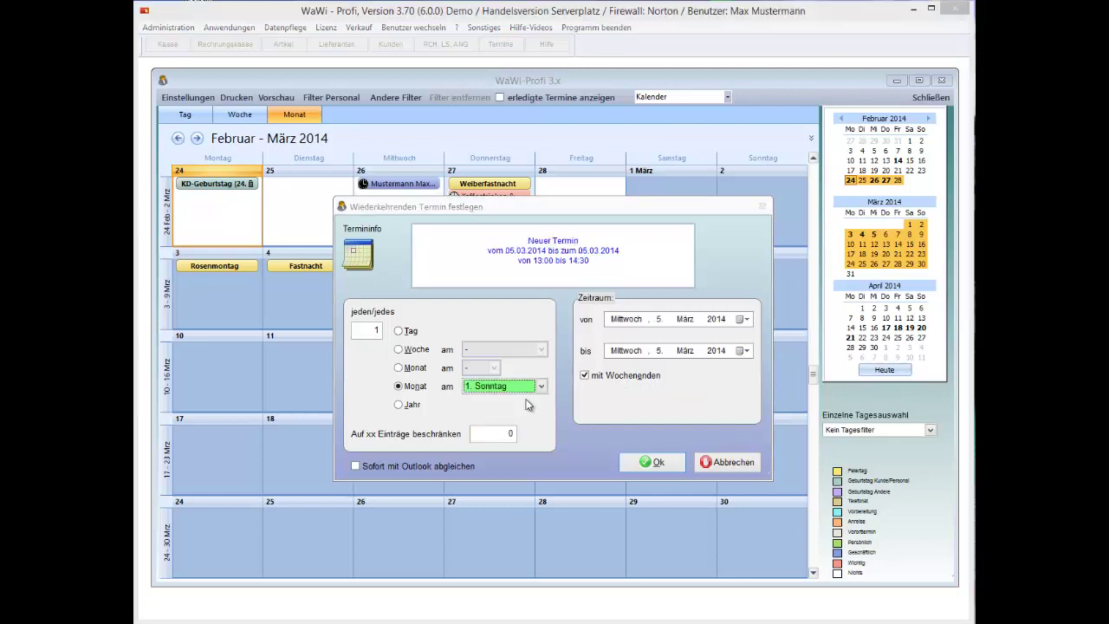
- Look through the weekday choices for the monthly recurrence of "Neuer Termin" on 5 March, keeping 1. Sonntag
click(534, 389)
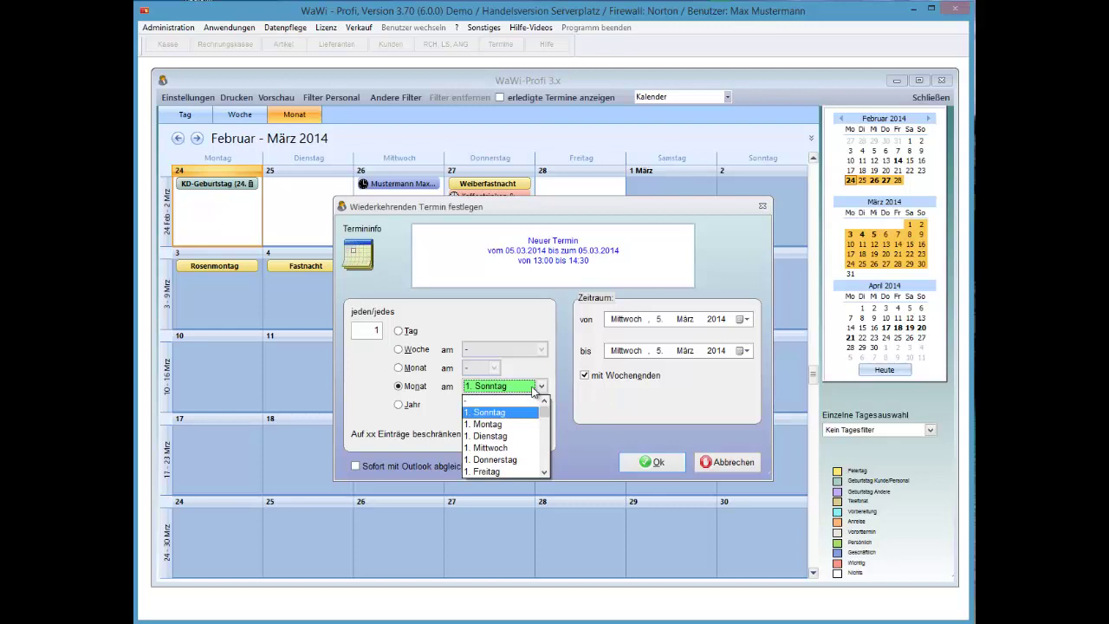
key(Up)
key(Down)
key(Return)
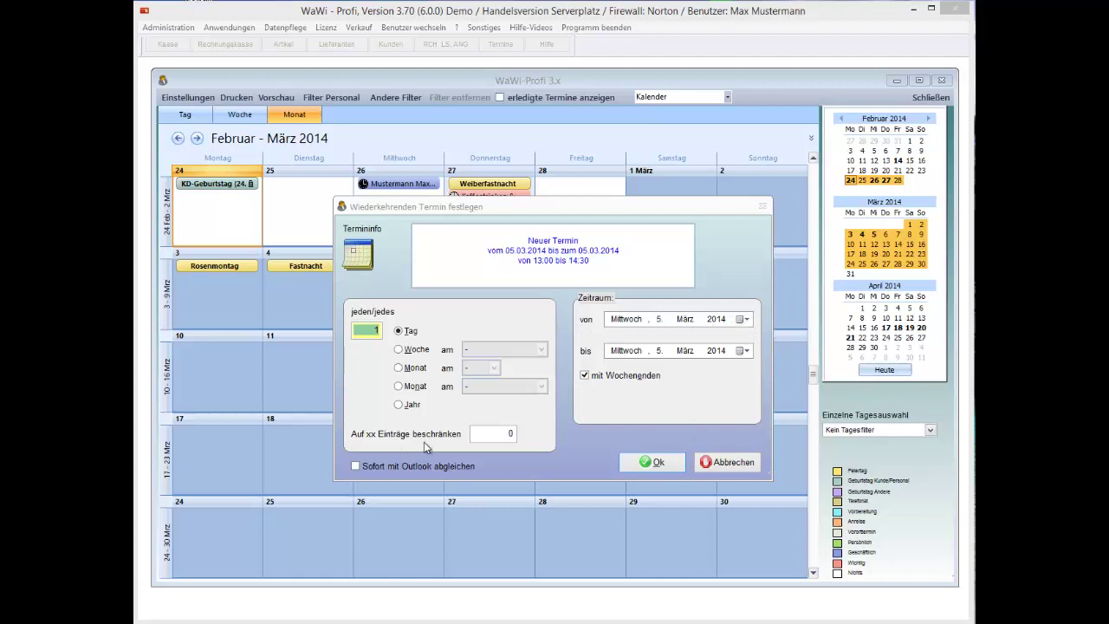
- Set the end date of the recurrence period for "Neuer Termin" to 5 March 2019
click(748, 351)
click(661, 370)
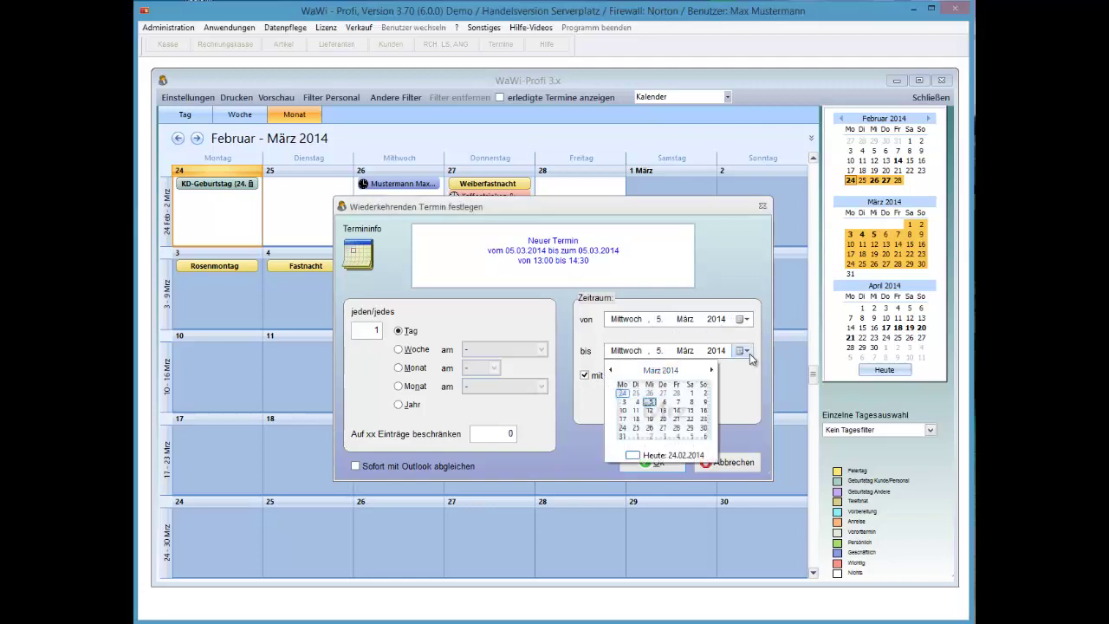
click(662, 370)
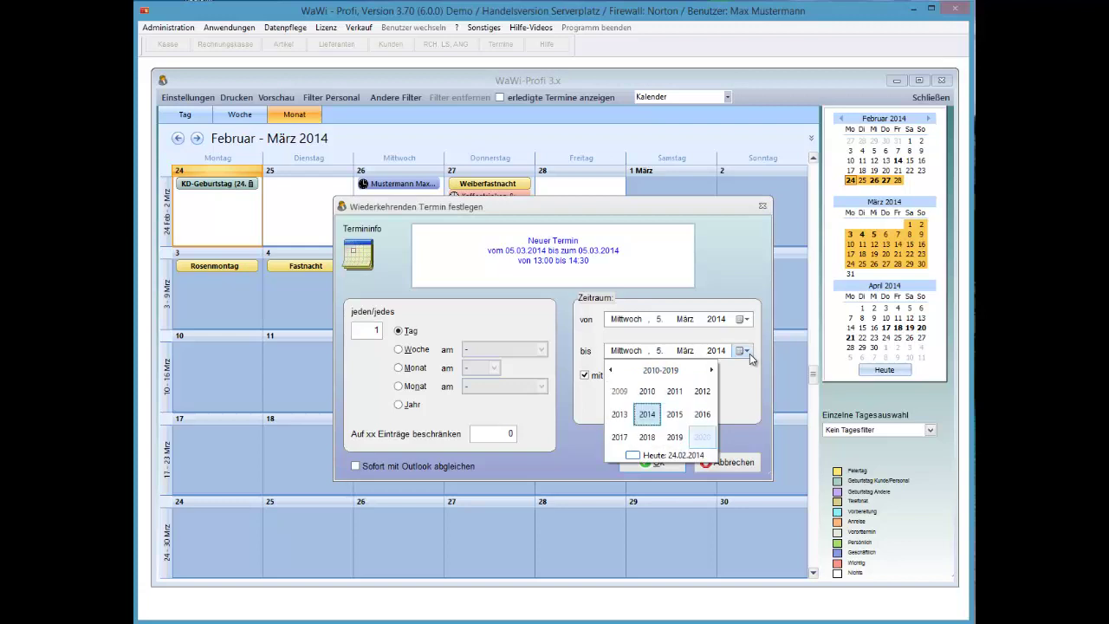
click(675, 437)
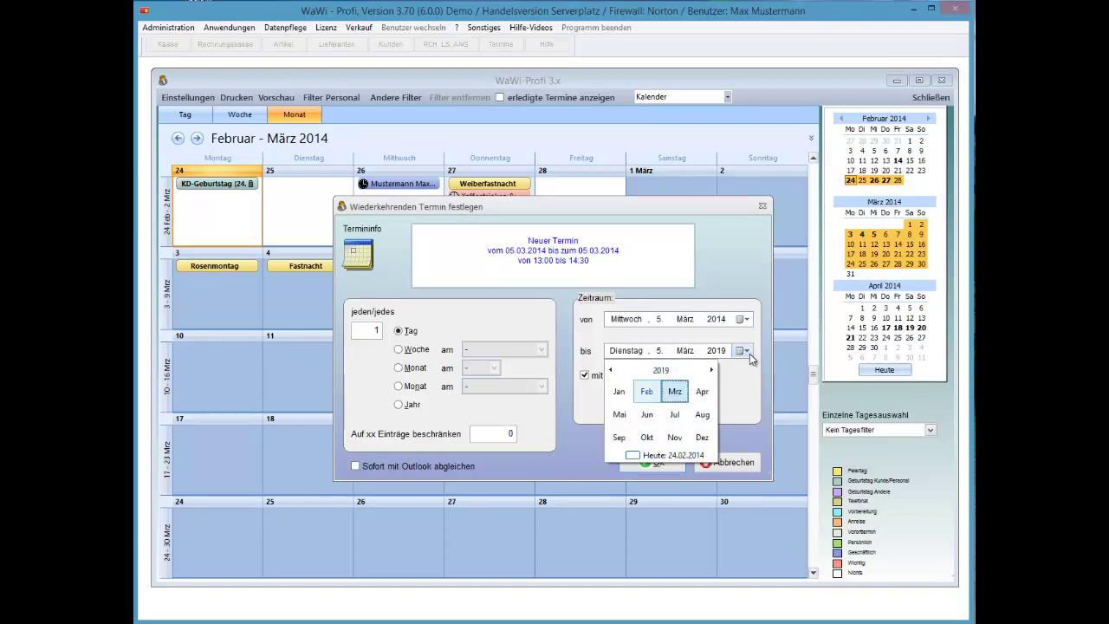
key(Return)
key(Return)
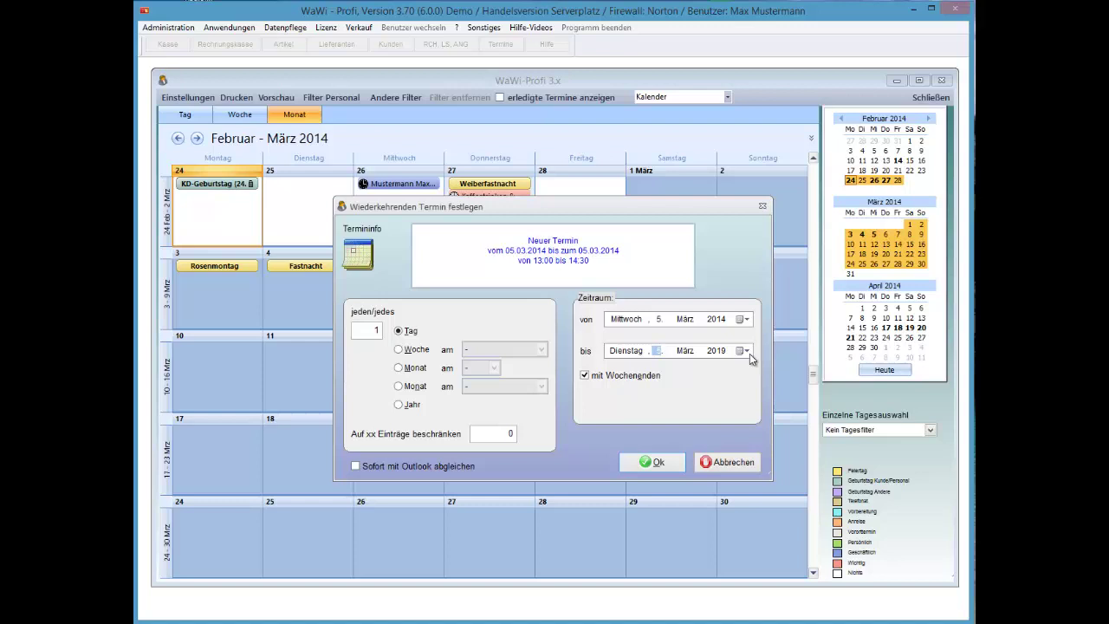
- Enable immediate Outlook synchronization for the recurring appointment and leave the recurrence settings
key(Tab)
key(space)
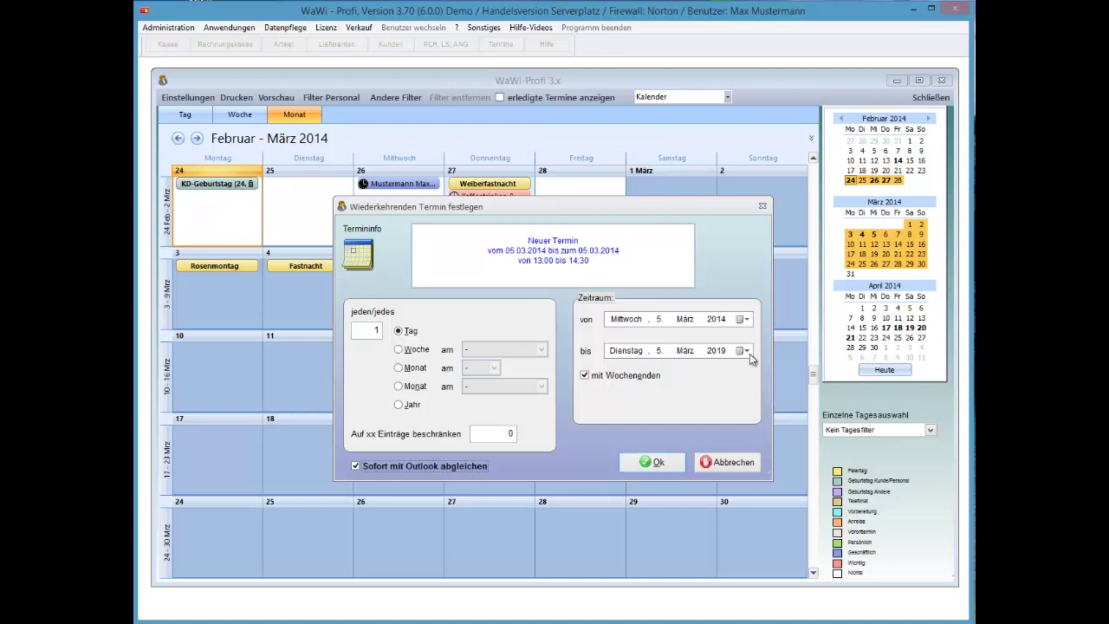
key(Tab)
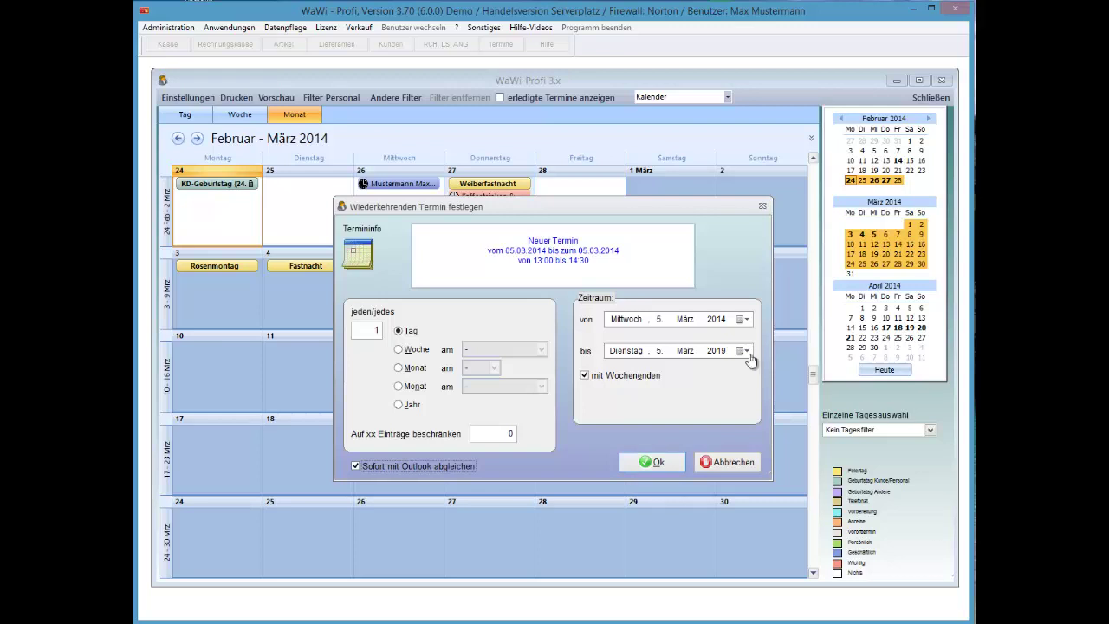
key(Return)
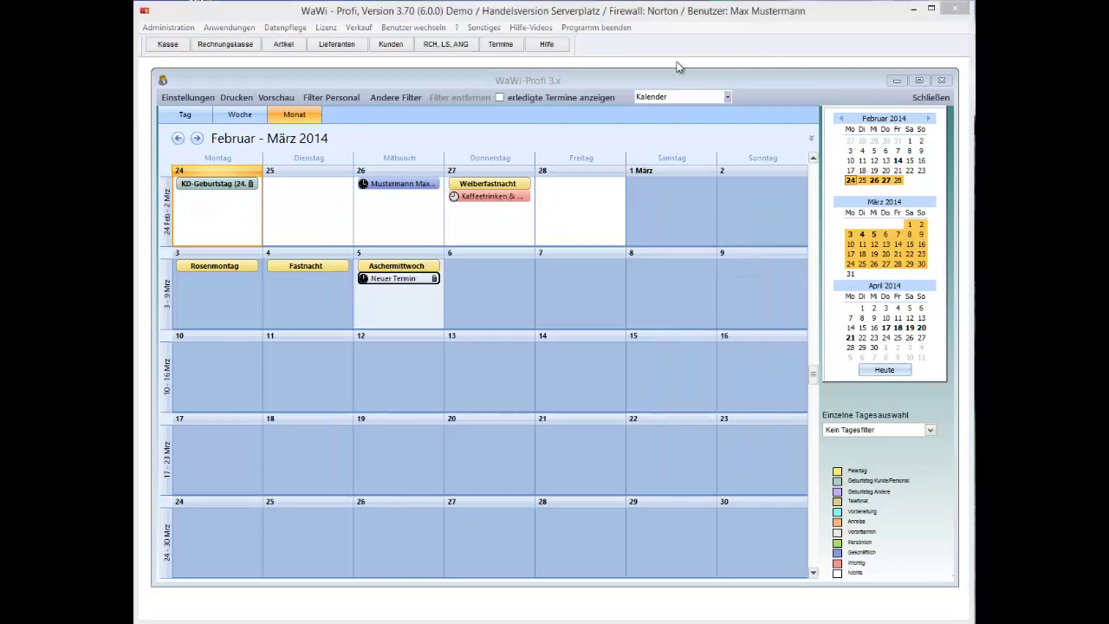
- Open the customer records to assign a customer to the "Neuer Termin" appointment on 5 March
right_click(424, 280)
key(Down)
key(Down)
key(Down)
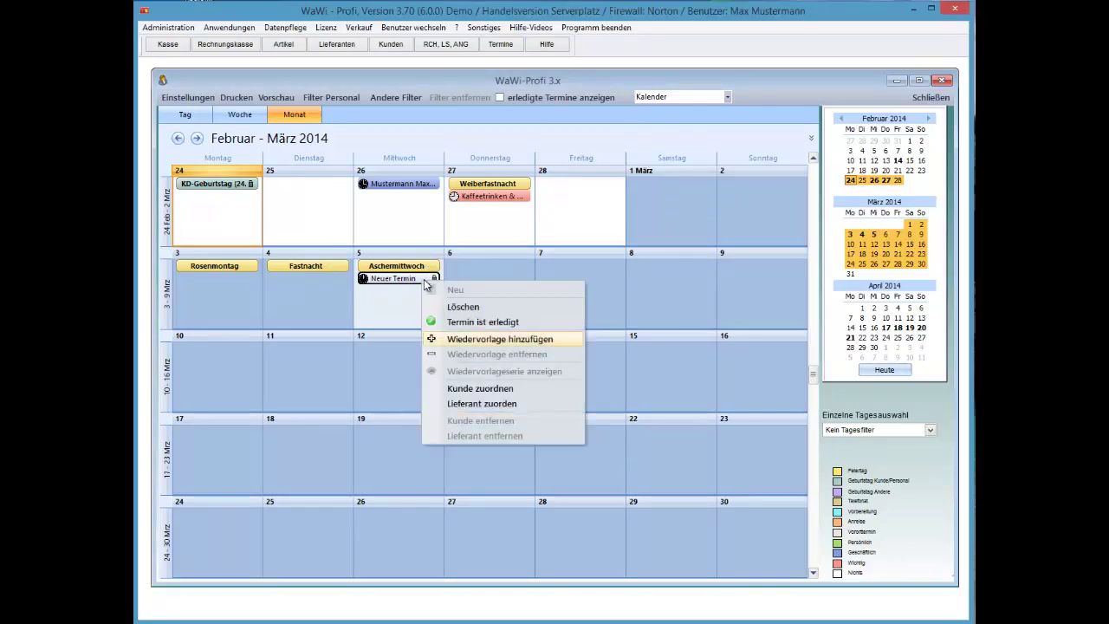
key(Return)
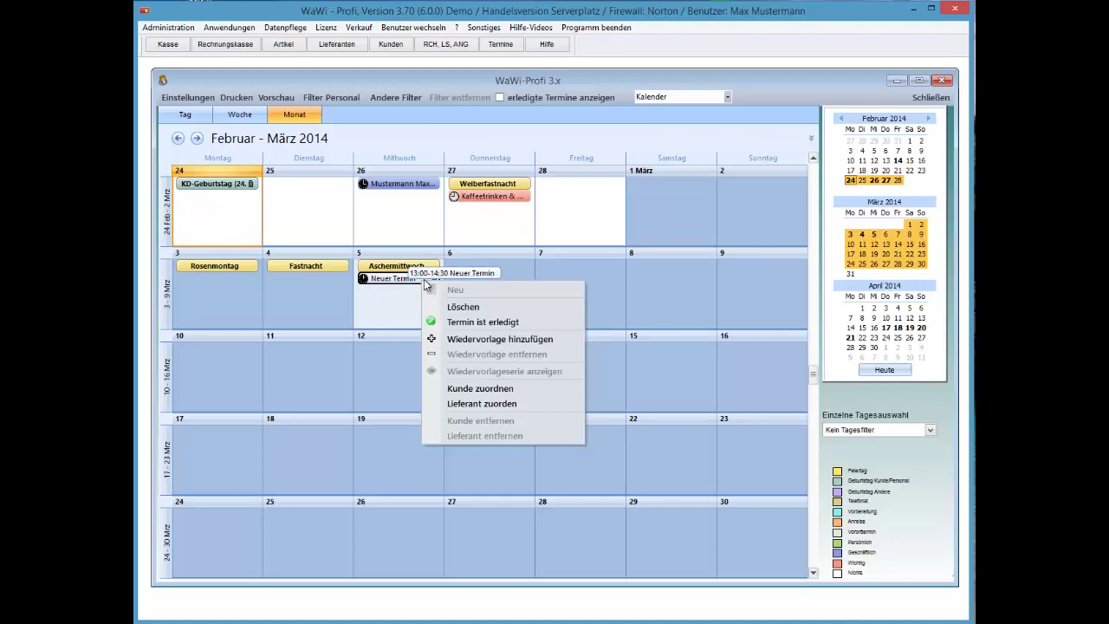
key(Down)
key(Down)
key(Down)
key(Down)
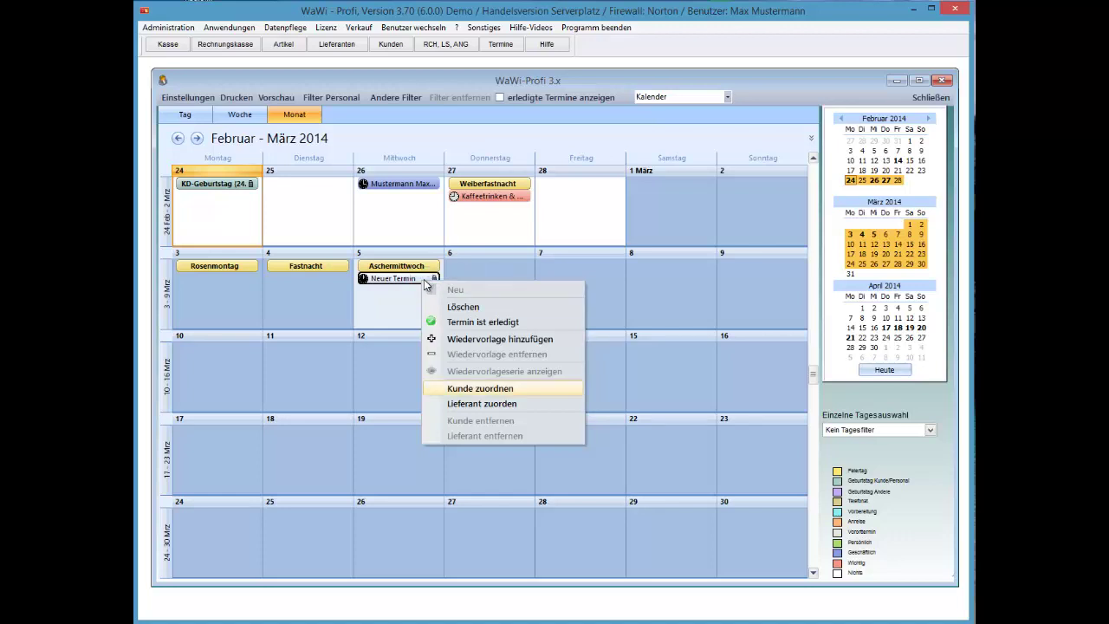
key(Down)
key(Return)
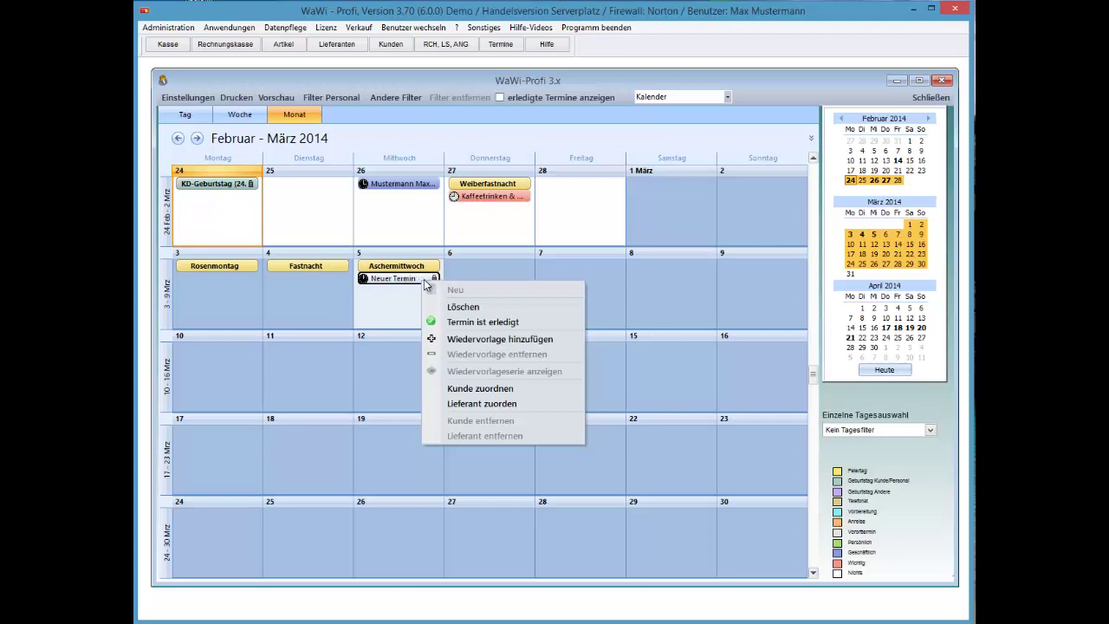
key(Up)
key(Up)
key(Return)
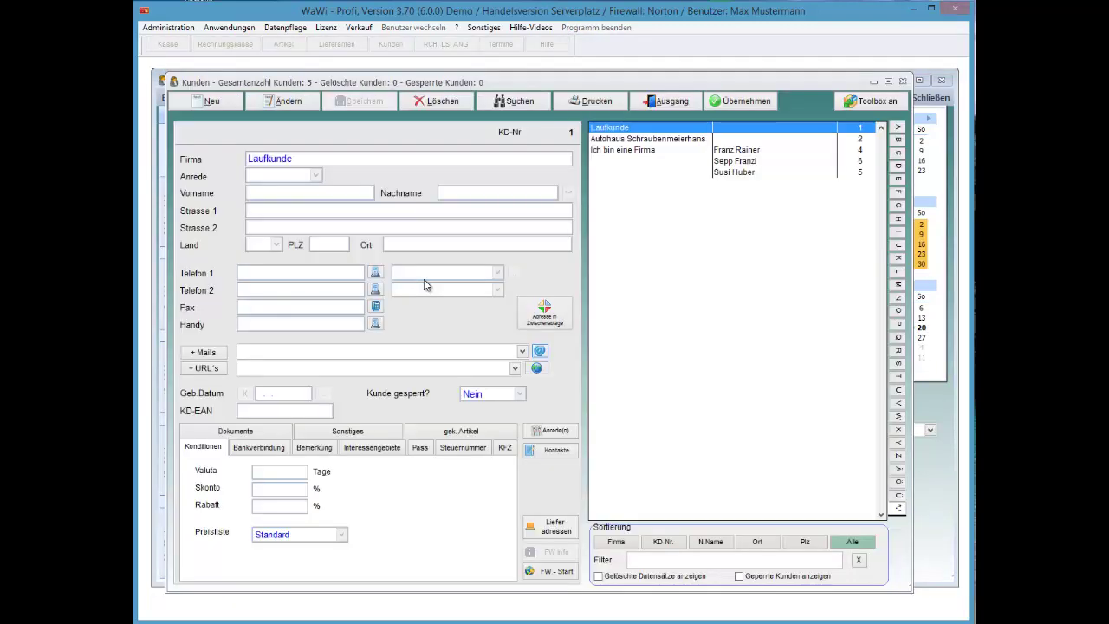
- Assign the customer Autohaus Schraubenmeierhans to "Neuer Termin" and review the assignment in the appointment details
key(Down)
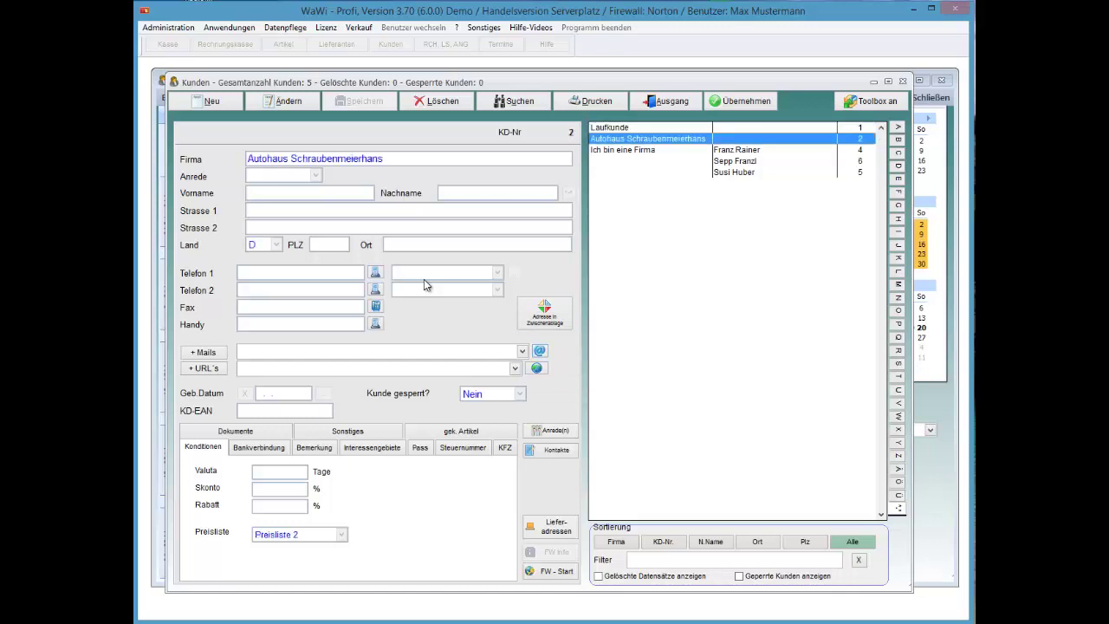
key(Return)
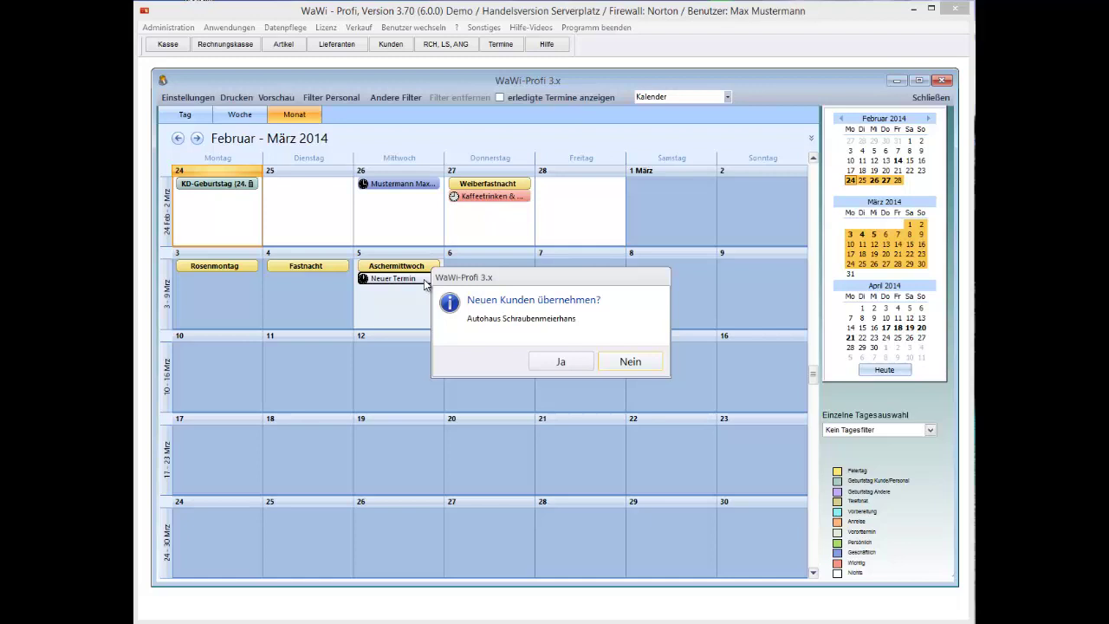
key(Left)
key(Return)
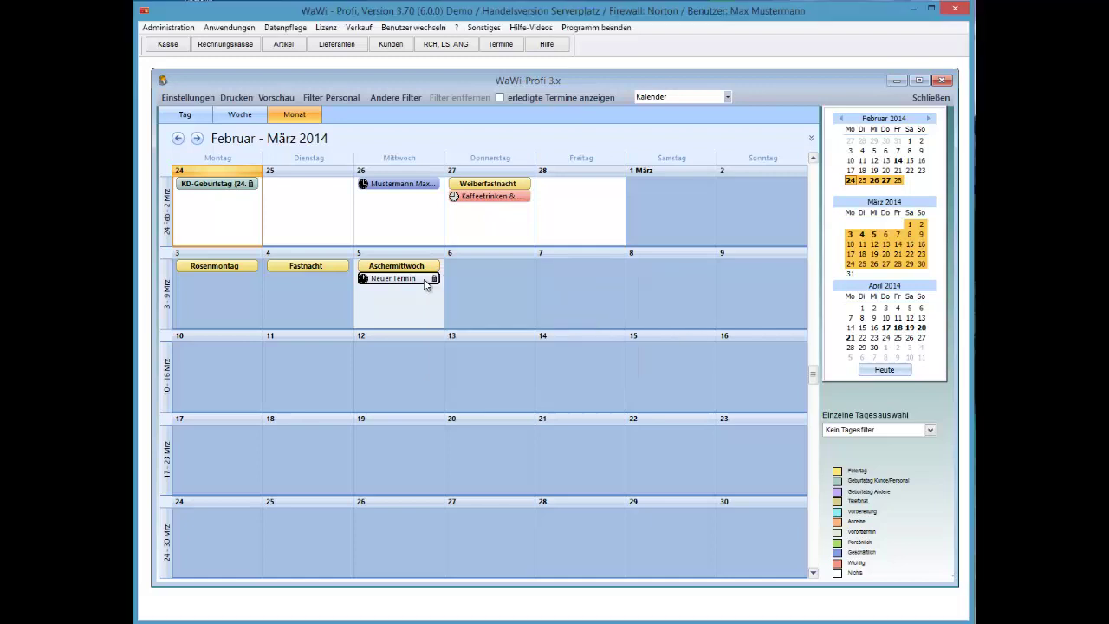
double_click(424, 279)
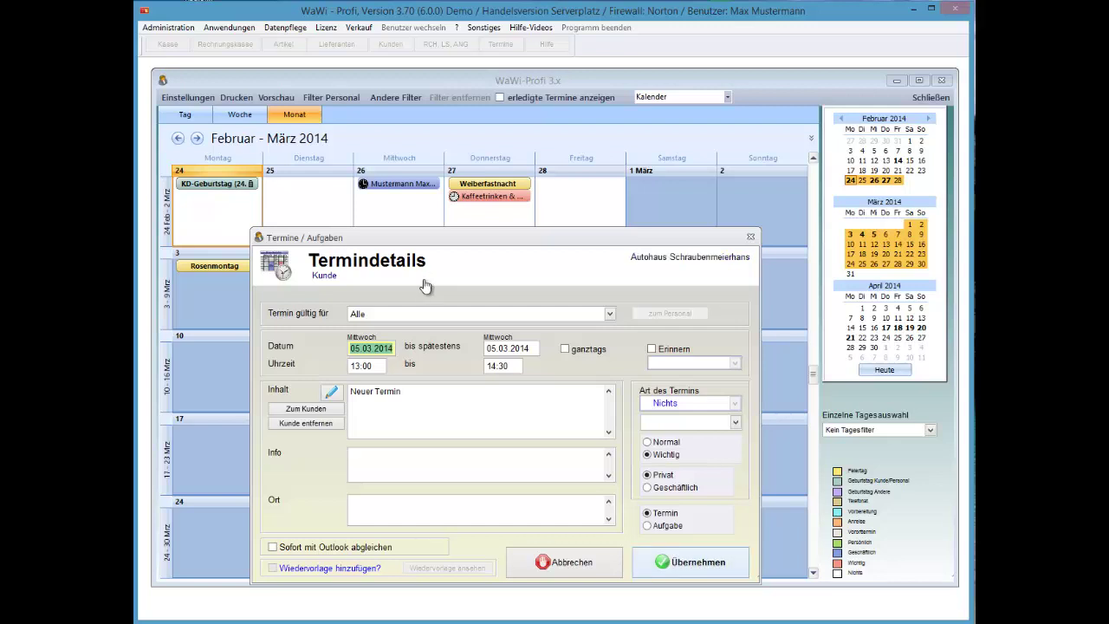
click(690, 563)
- Remove the assigned customer from "Neuer Termin" on 5 March and check the appointment details
right_click(423, 279)
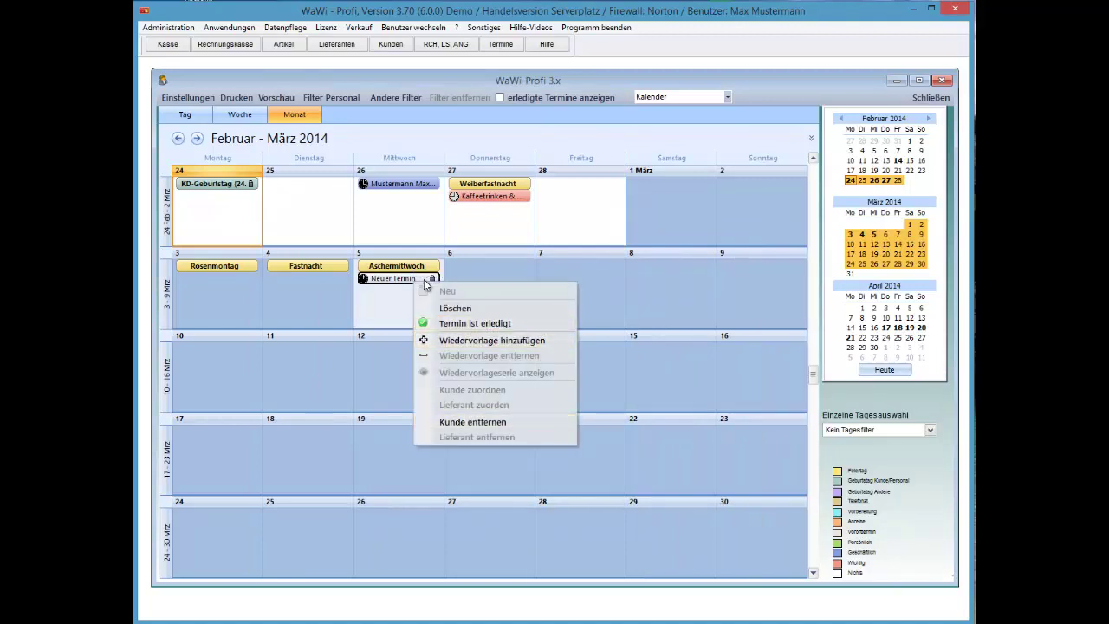
click(472, 422)
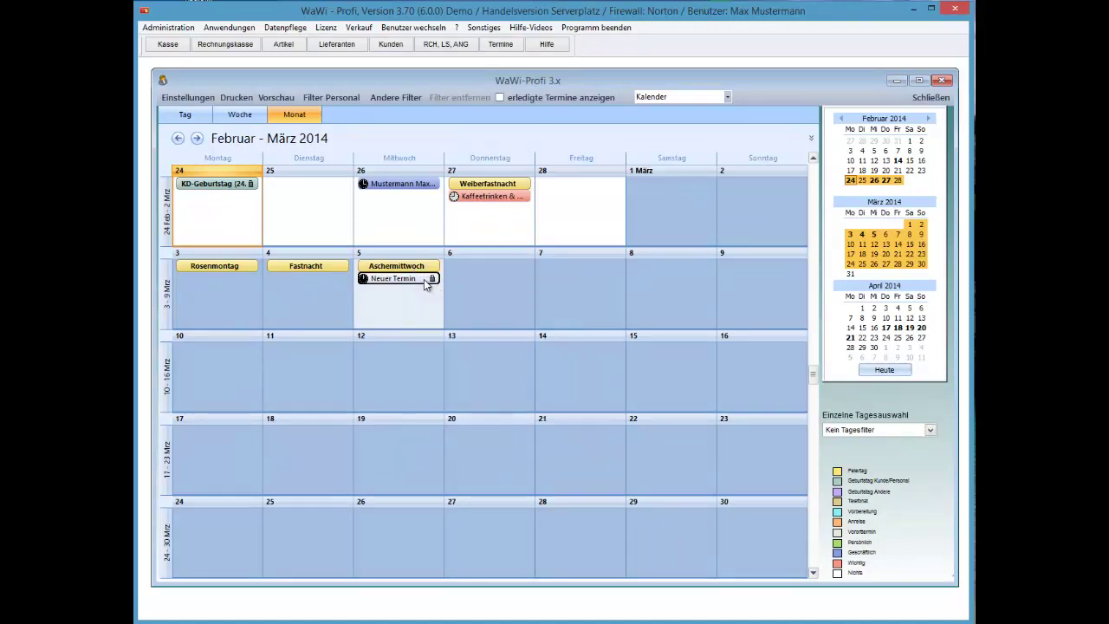
double_click(424, 280)
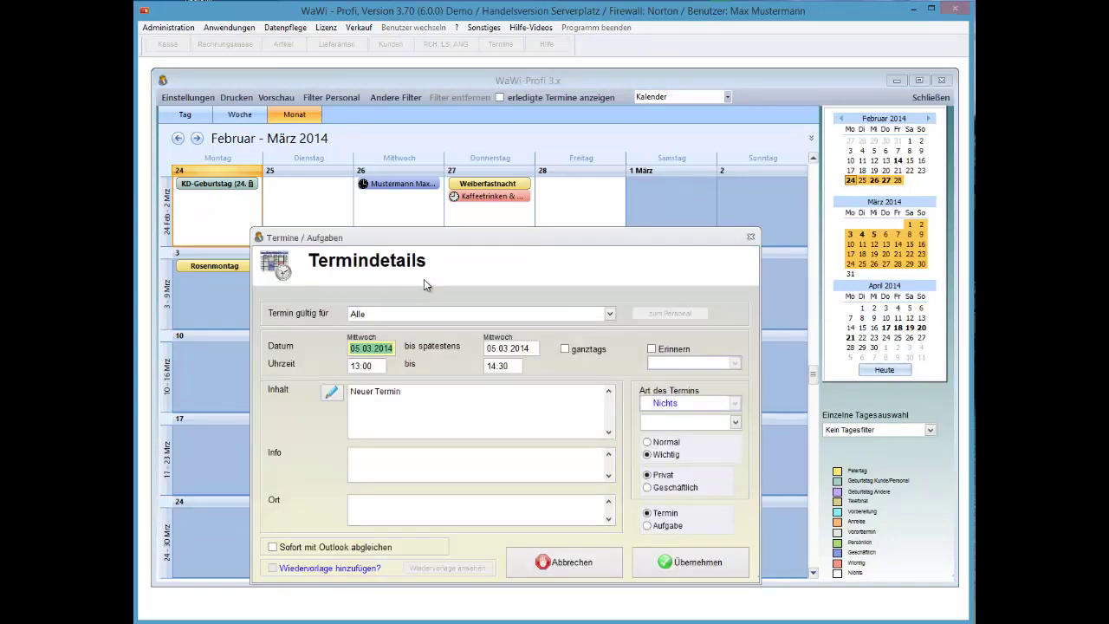
key(Escape)
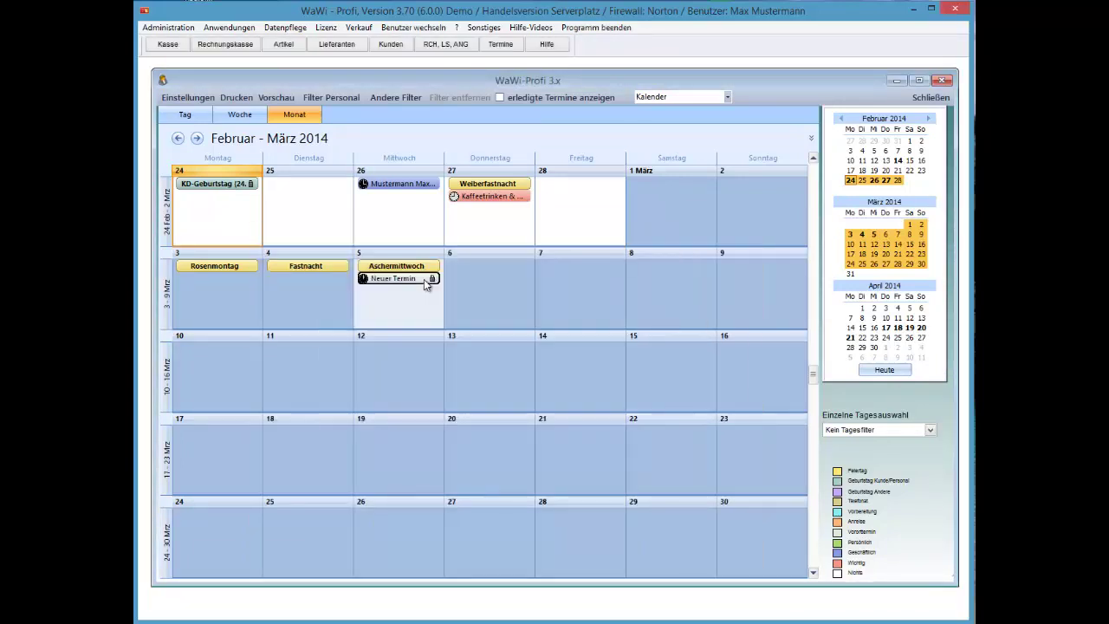
- Try to assign the supplier Musterliefert 500 to "Neuer Termin" on 5 March
right_click(424, 279)
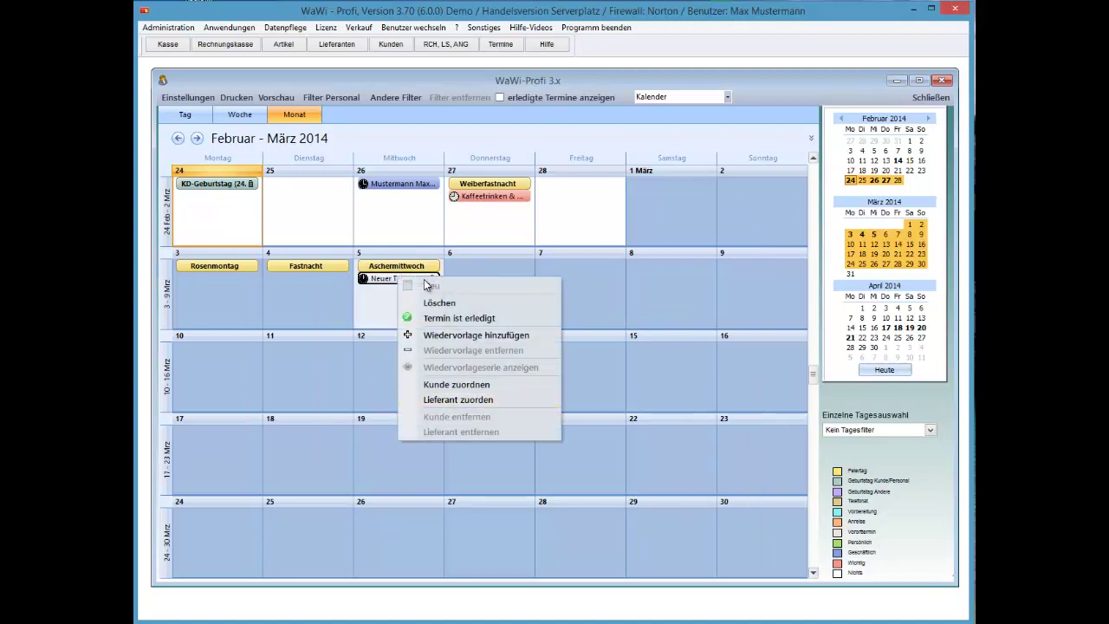
key(Return)
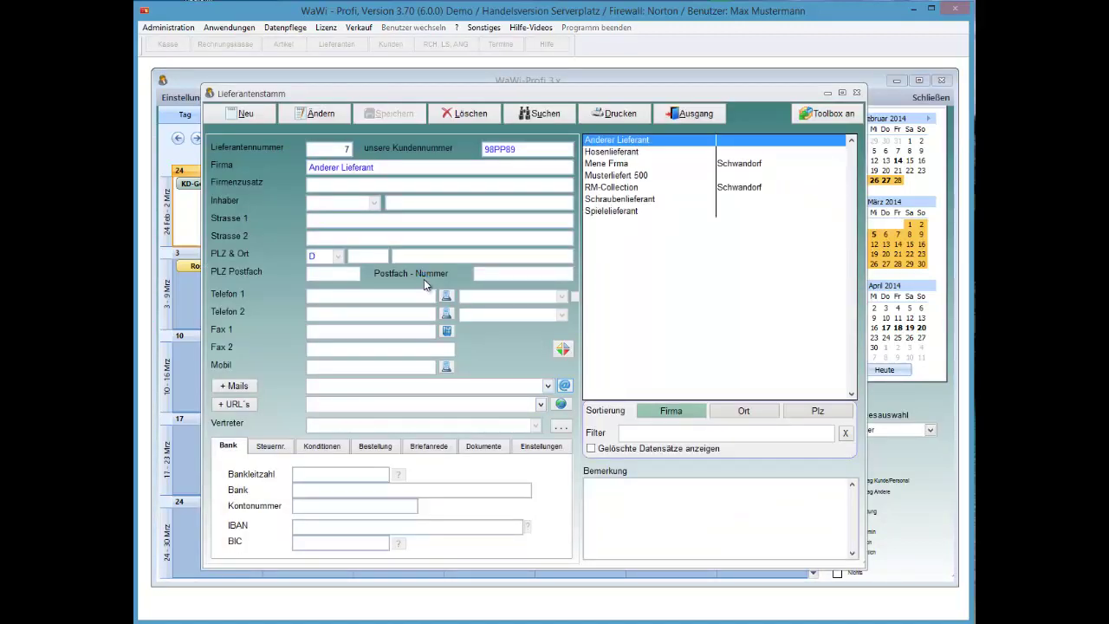
key(Down)
key(Down)
key(Down)
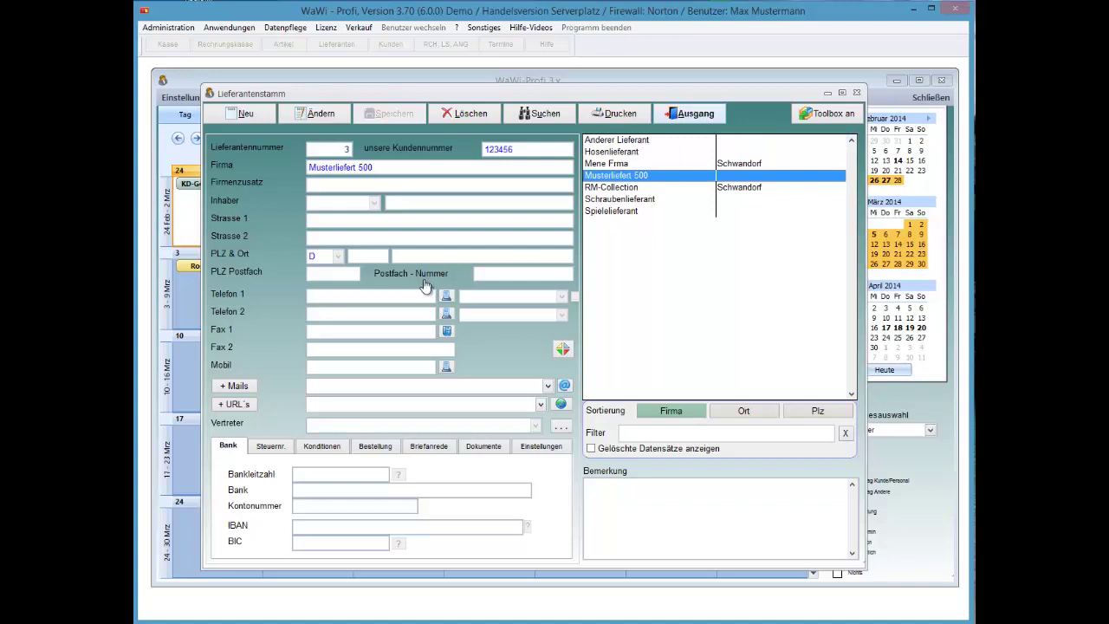
key(Return)
double_click(424, 280)
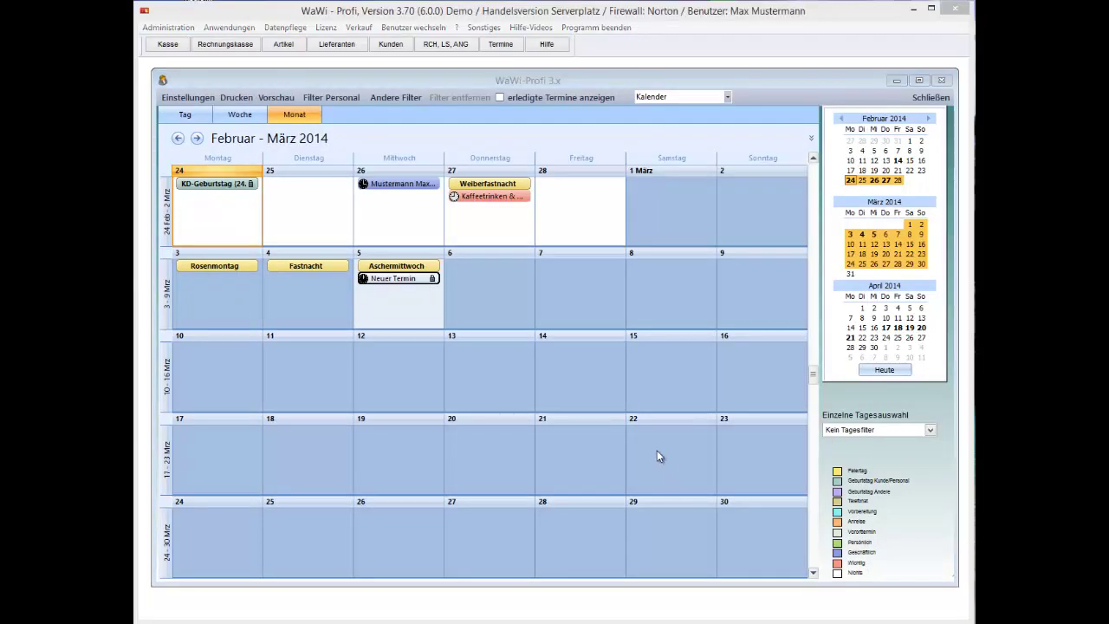
- Assign the supplier Musterliefert 500 to "Neuer Termin" on 5 March and review the assignment in the appointment details
right_click(413, 282)
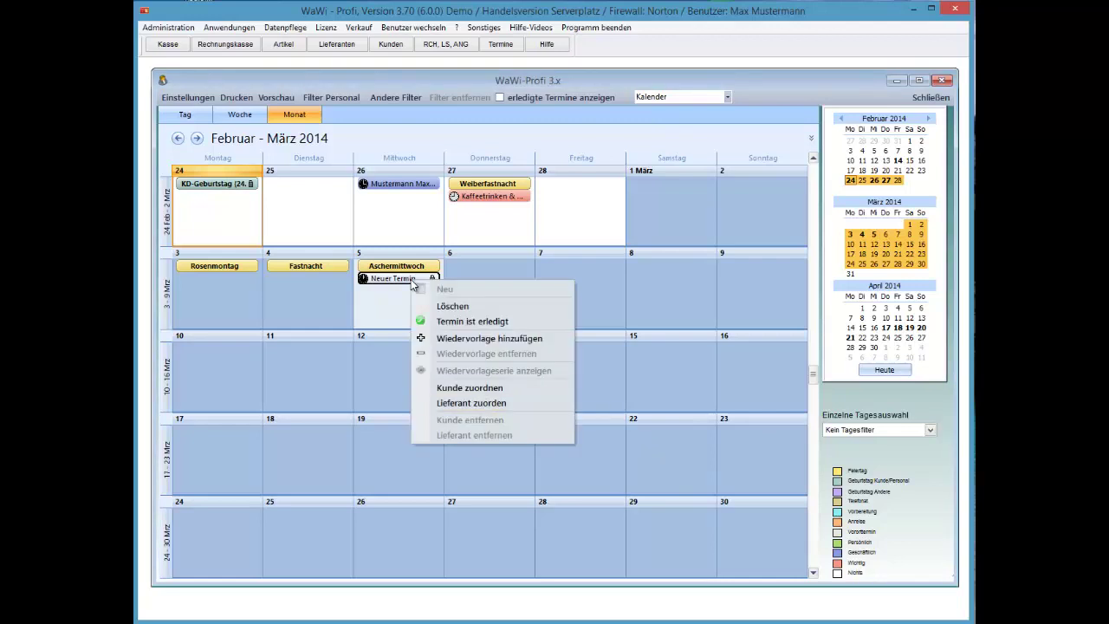
click(468, 403)
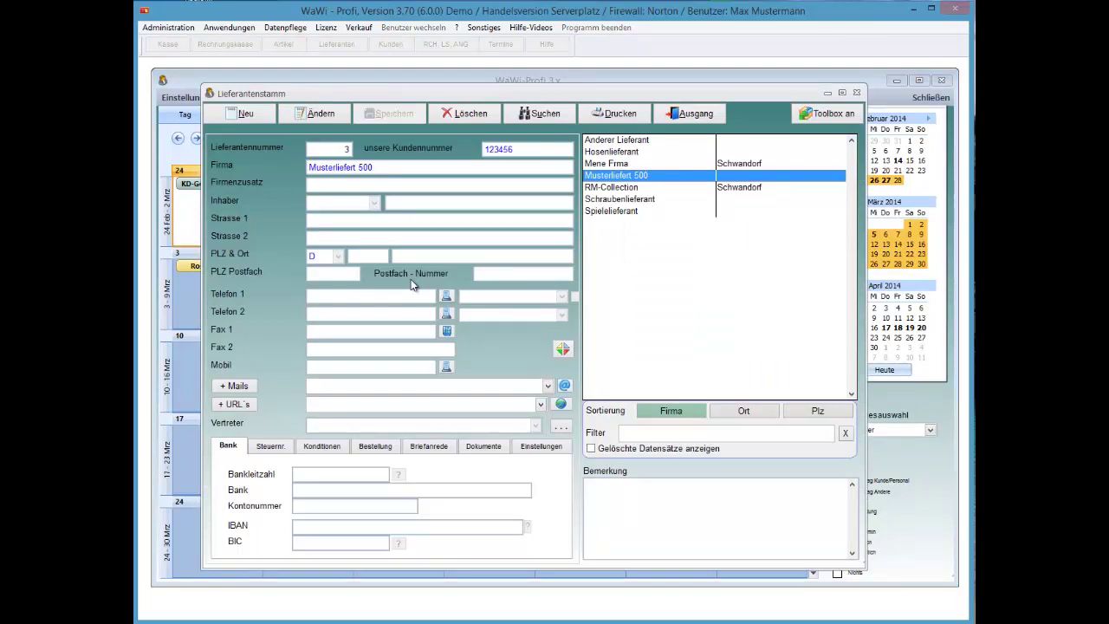
key(Return)
key(Tab)
key(Tab)
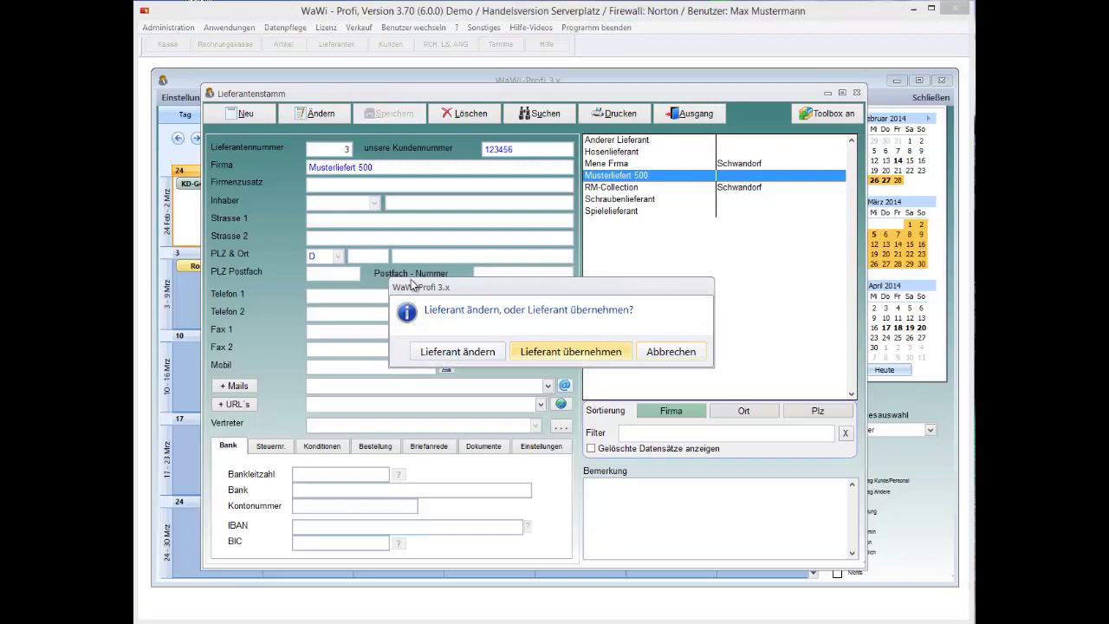
key(Return)
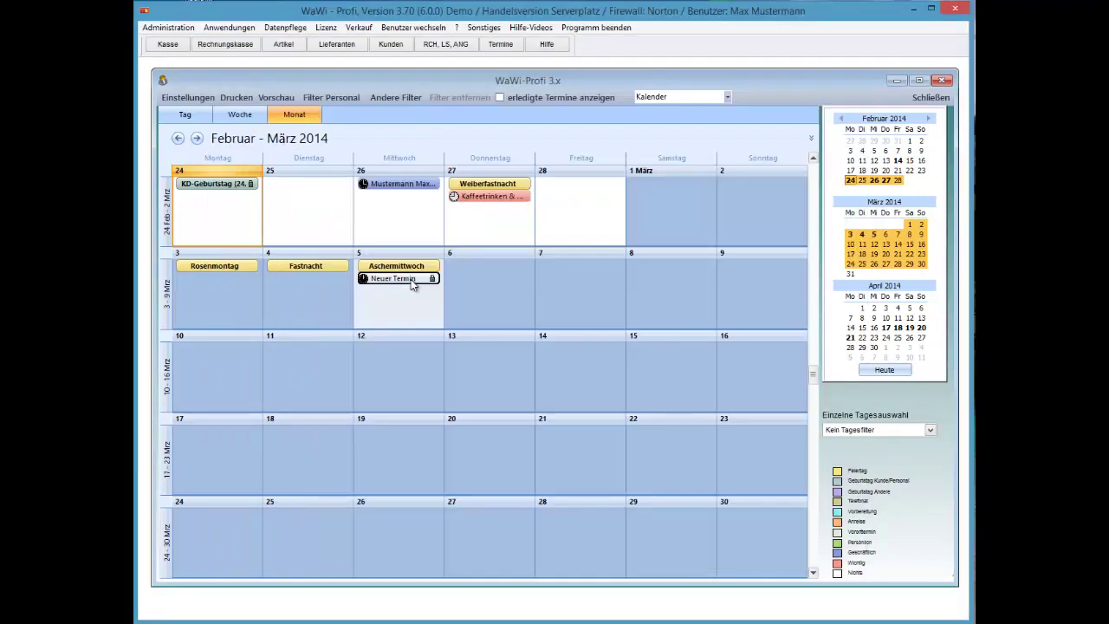
double_click(395, 279)
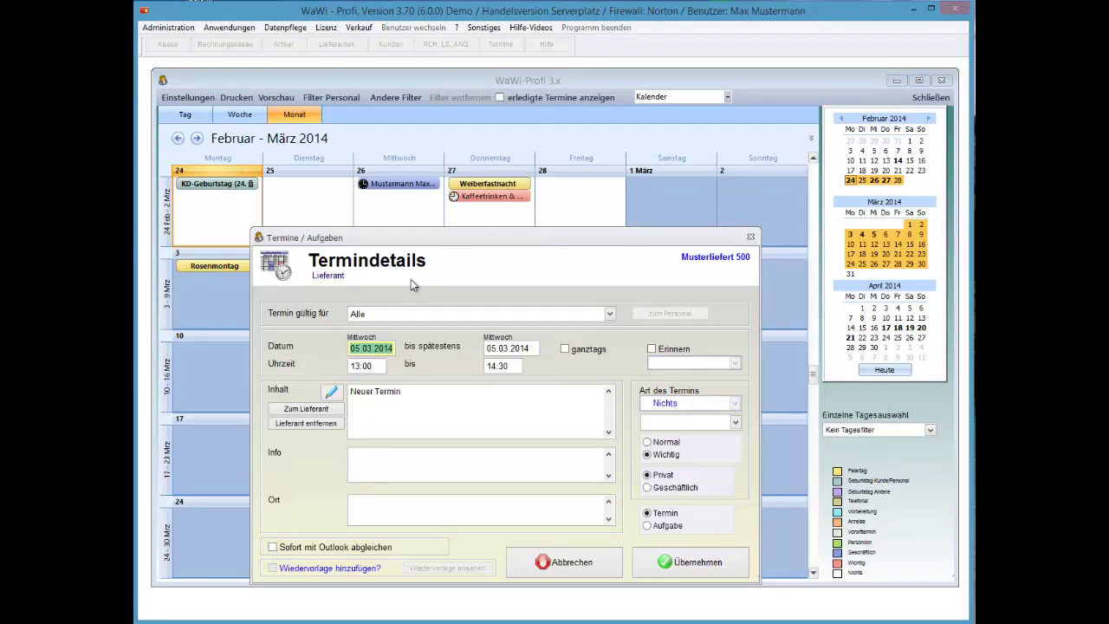
key(Return)
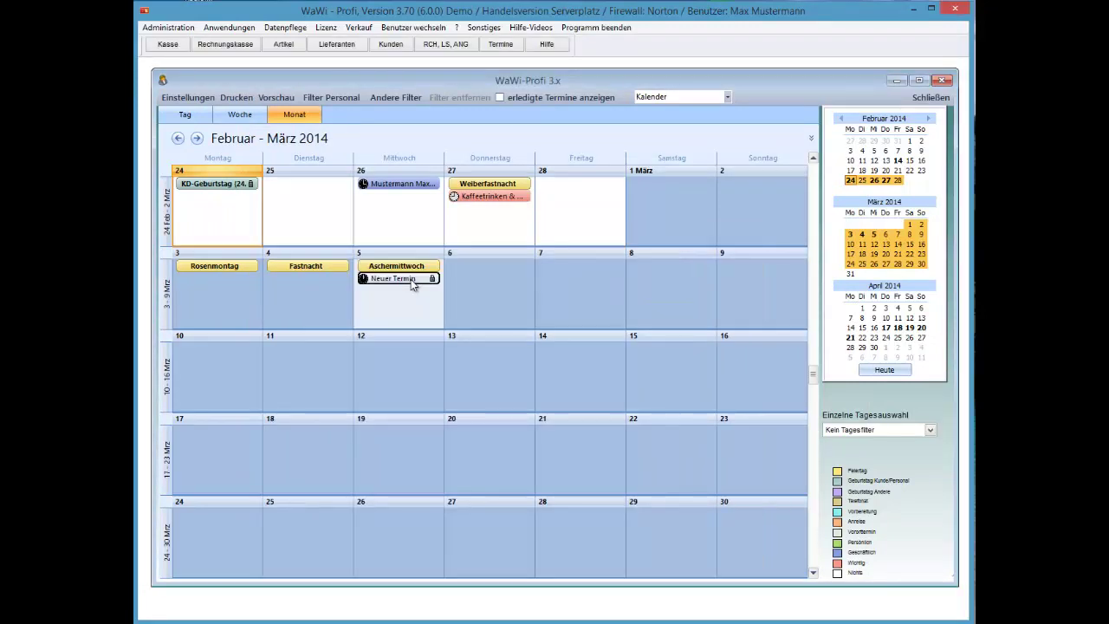
- Bring up the option to remove the supplier from "Neuer Termin" on 5 March and leave the appointment's actions
right_click(413, 286)
key(Up)
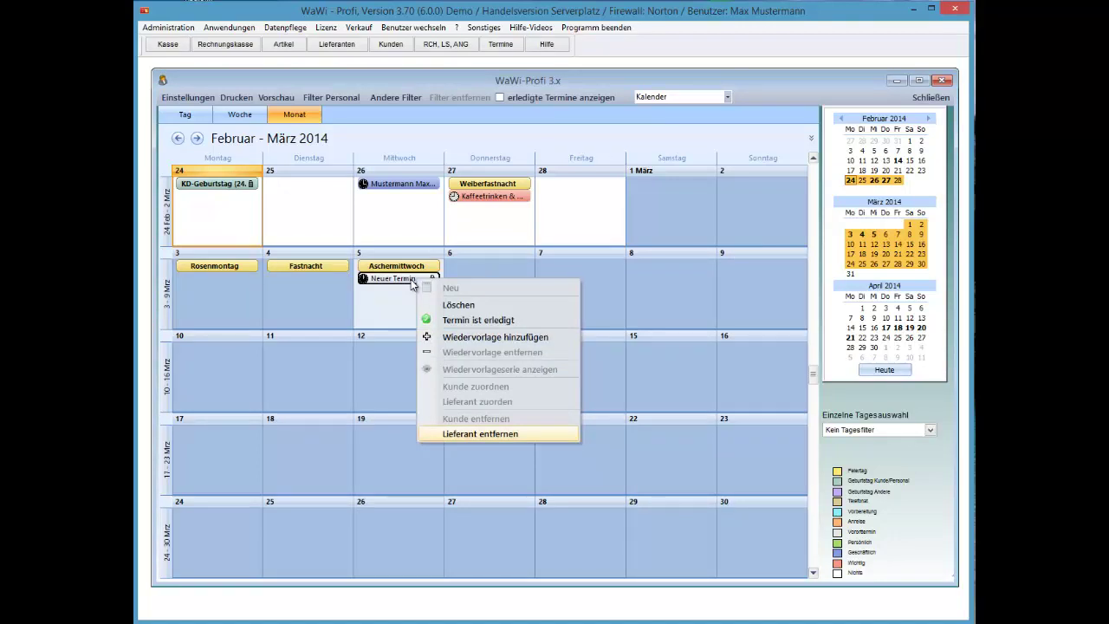
click(672, 377)
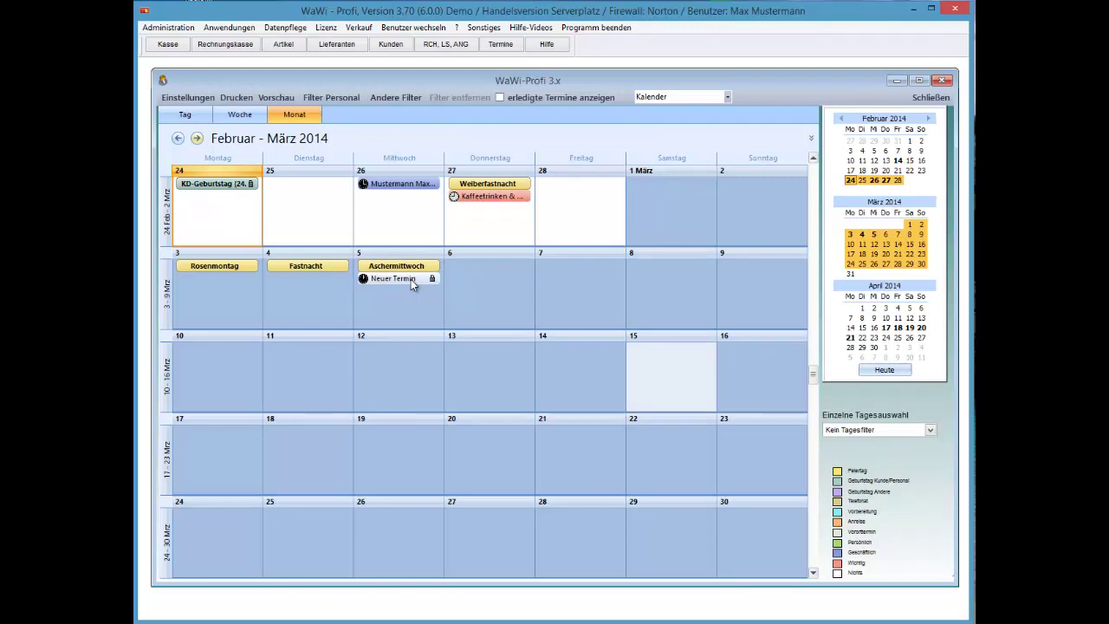
- View the calendar in its day and week layouts around 15 March 2014 and return to the month layout
click(185, 115)
click(240, 115)
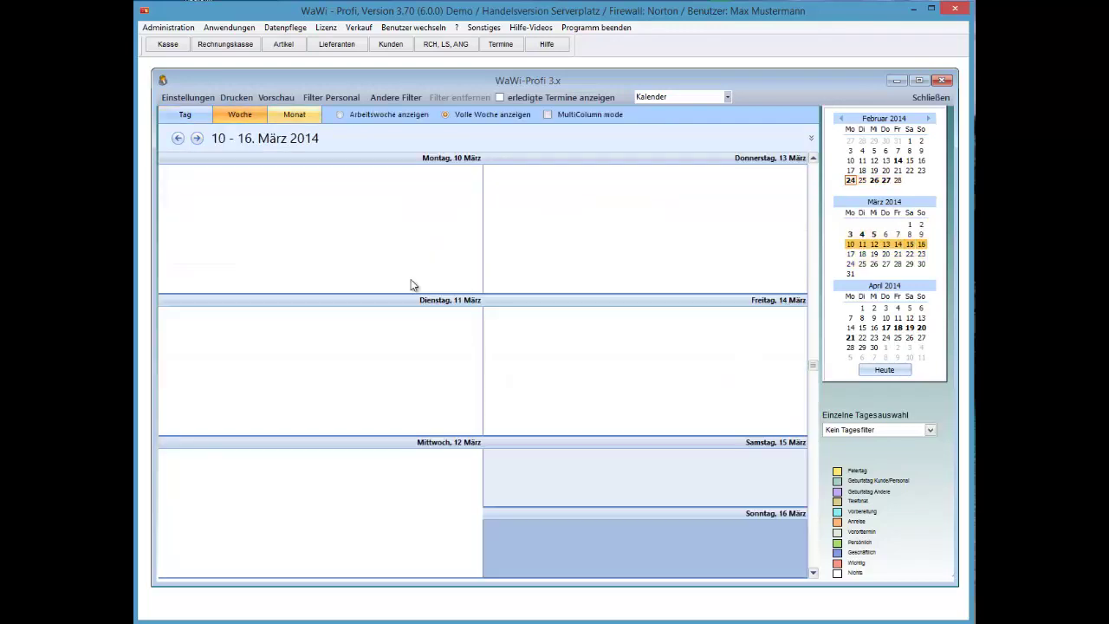
click(295, 115)
click(185, 115)
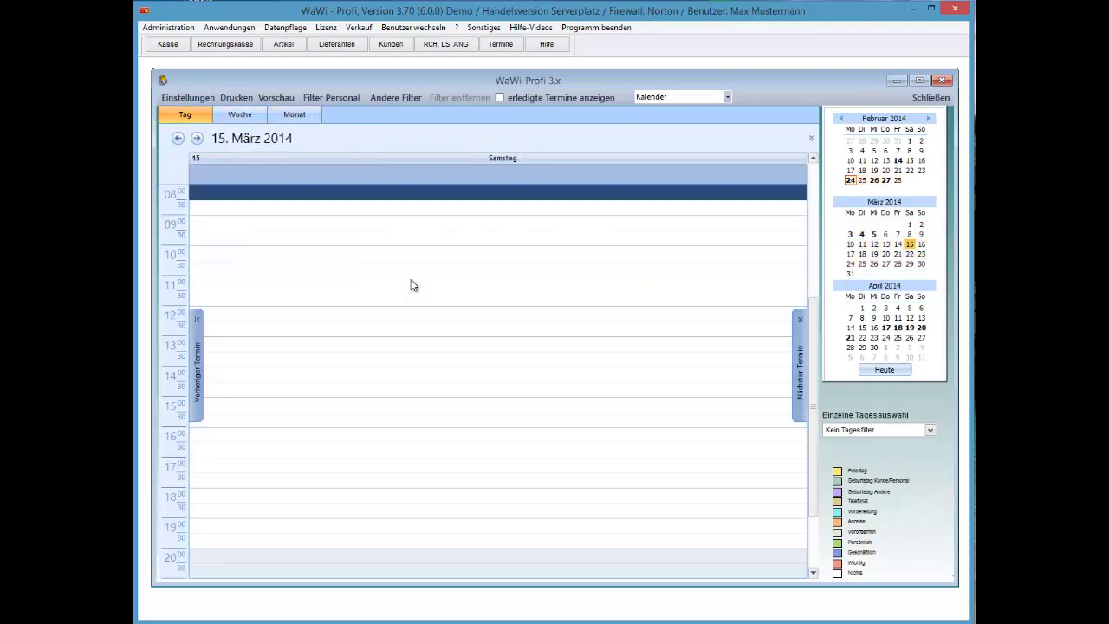
key(Left)
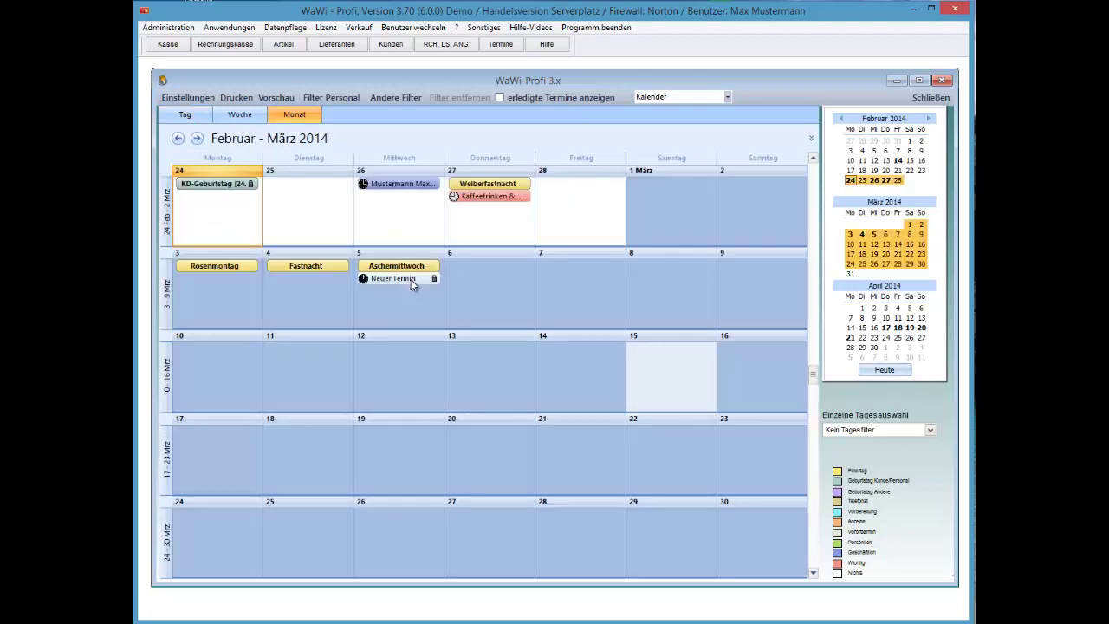
right_click(582, 295)
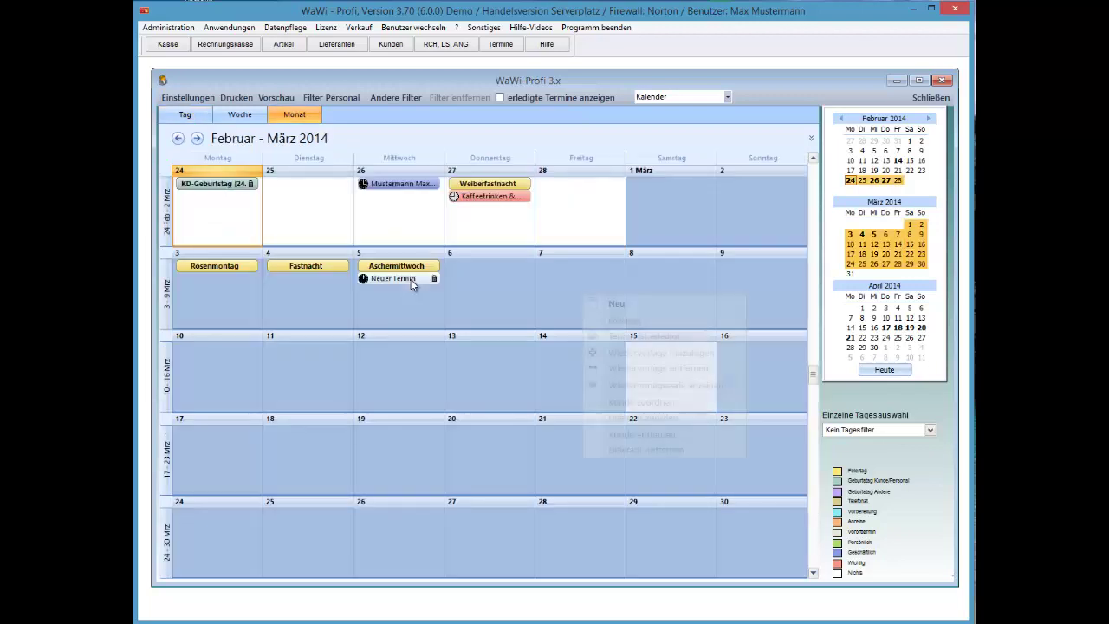
click(617, 302)
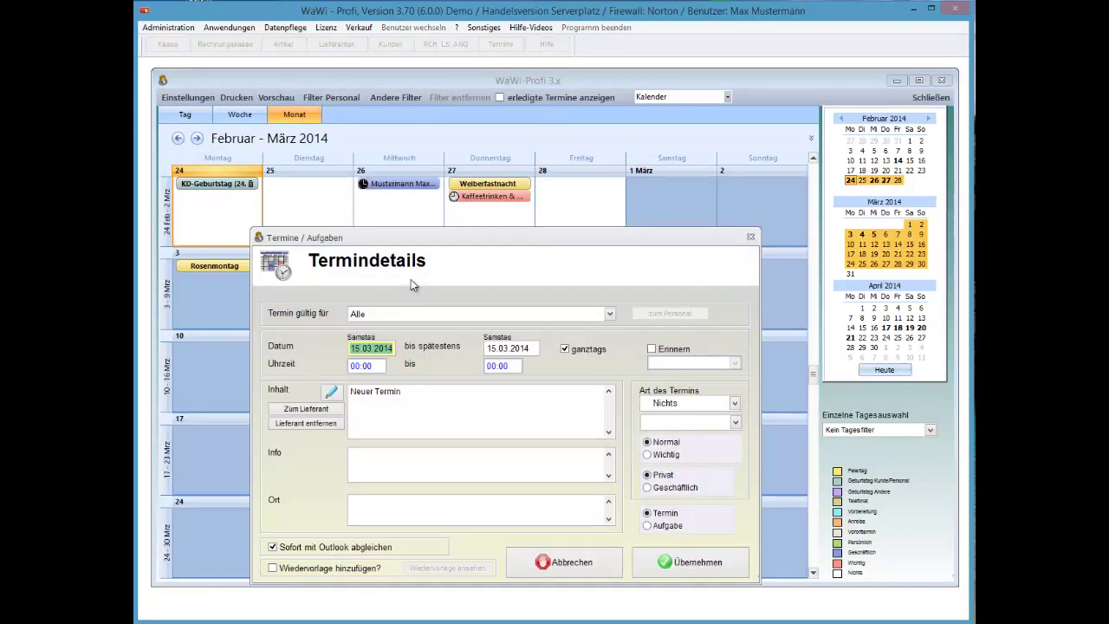
click(563, 561)
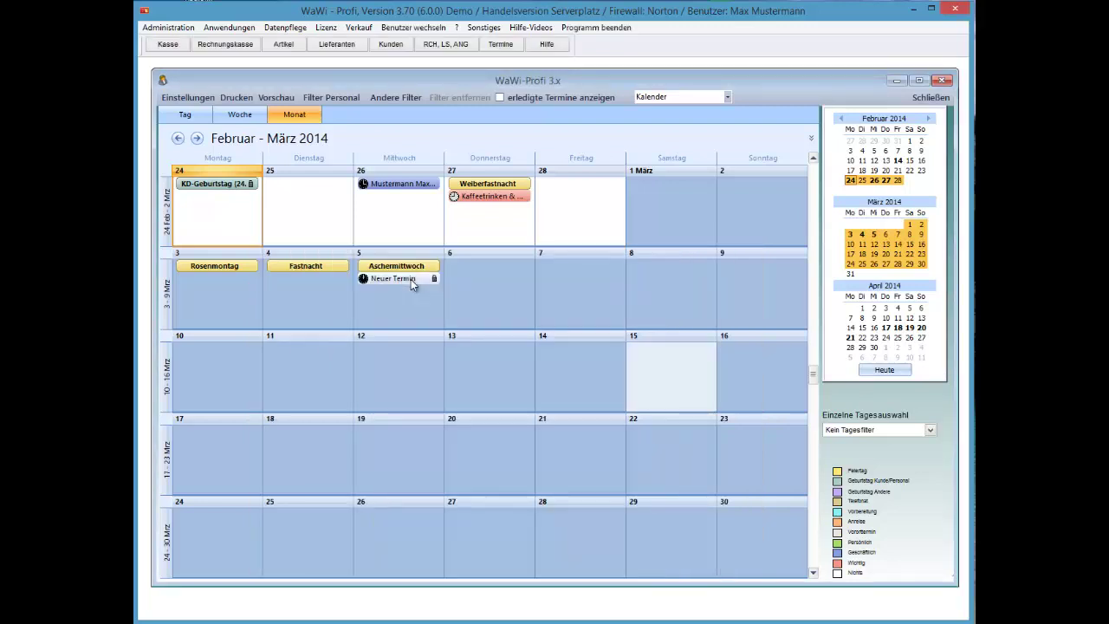
- Try to create an appointment on a past date in the previous month, and choose to create a new task instead
click(177, 138)
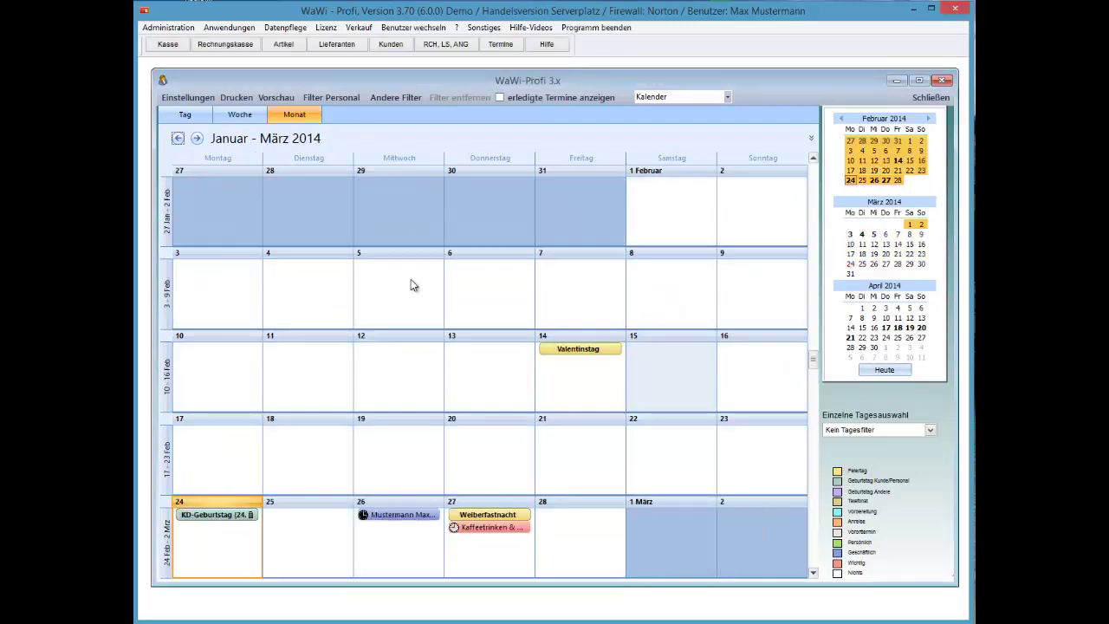
right_click(311, 211)
double_click(411, 279)
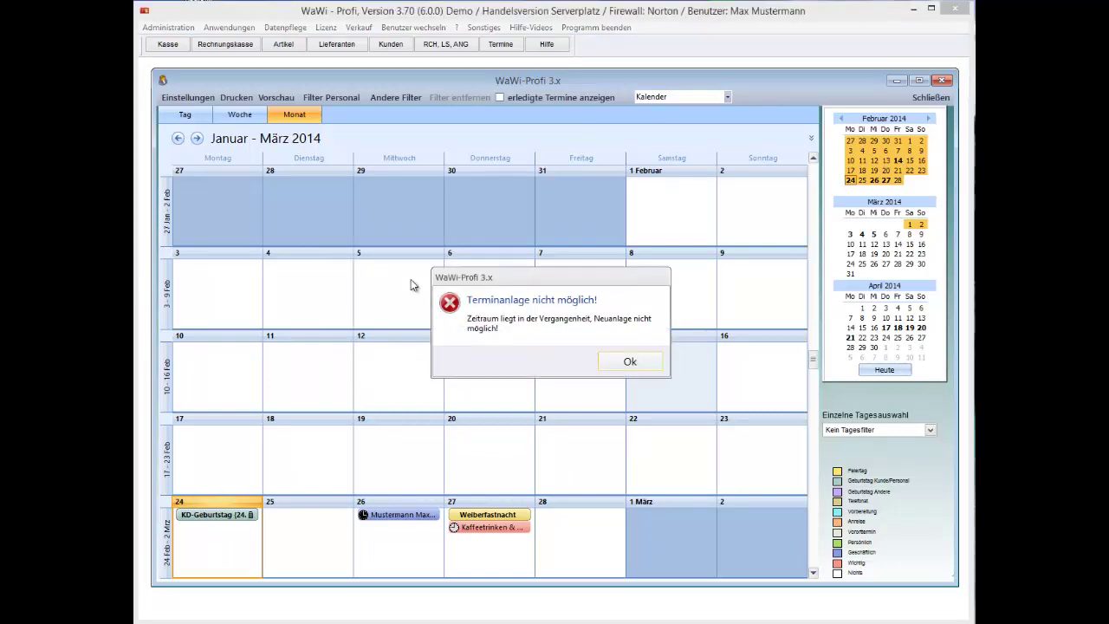
key(Return)
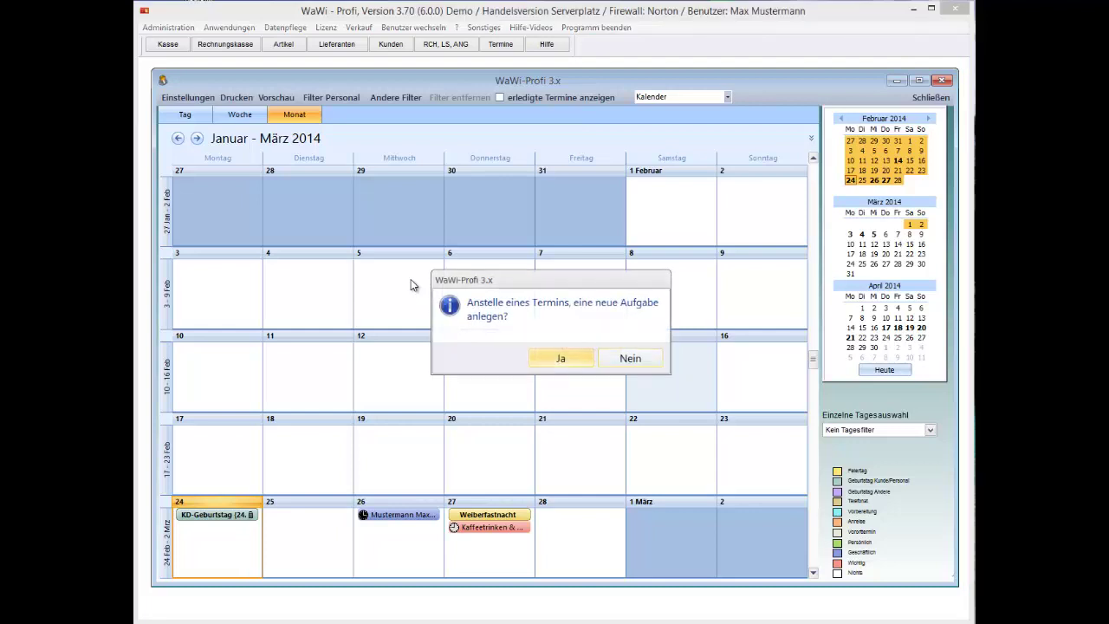
key(Tab)
key(Return)
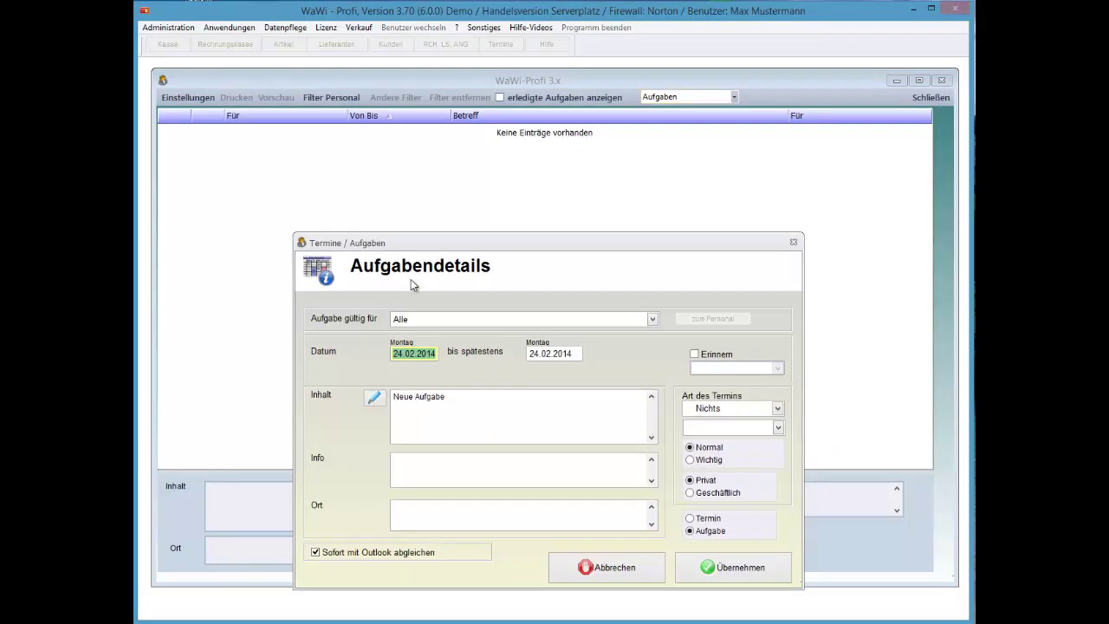
- Set the type of the task "Neue Aufgabe" to Wichtig and classify it as Geschäftlich
key(Tab)
key(Tab)
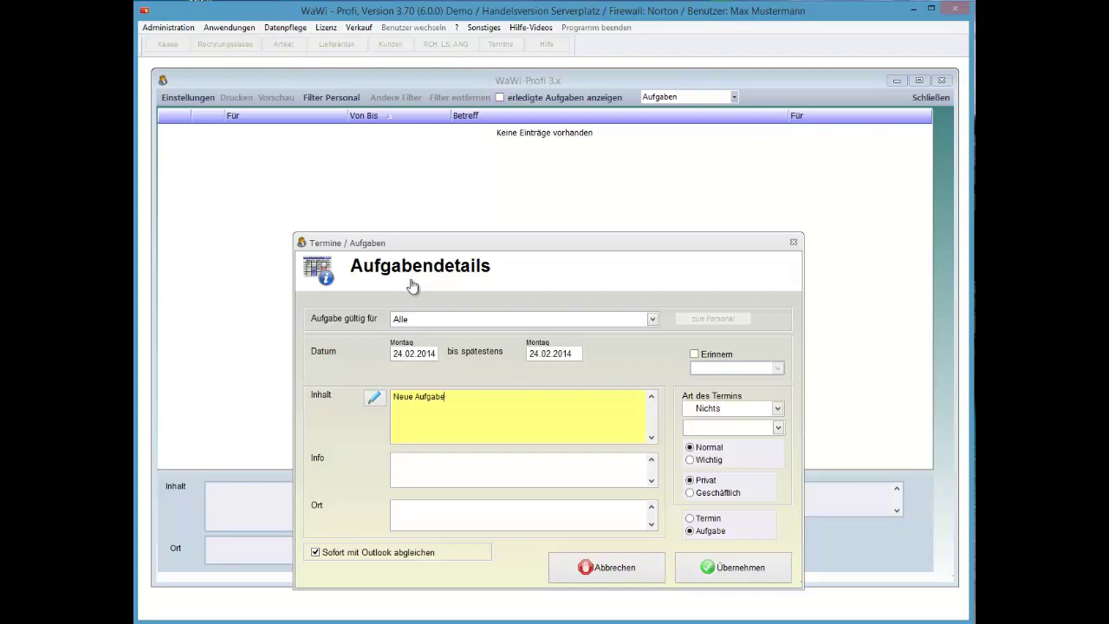
key(Tab)
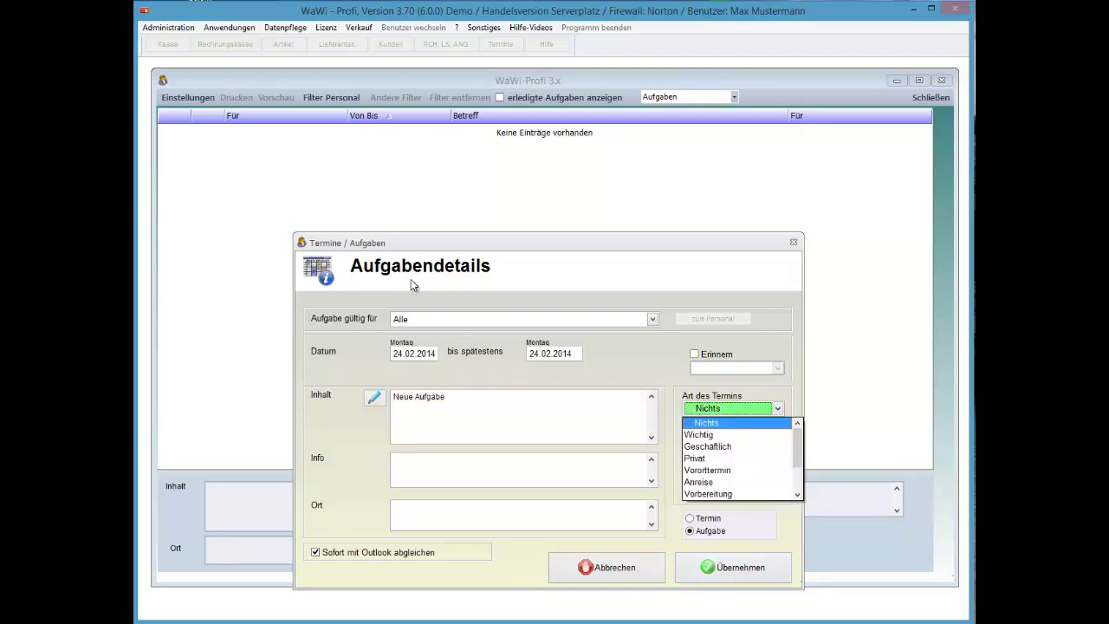
key(Down)
key(Return)
key(Down)
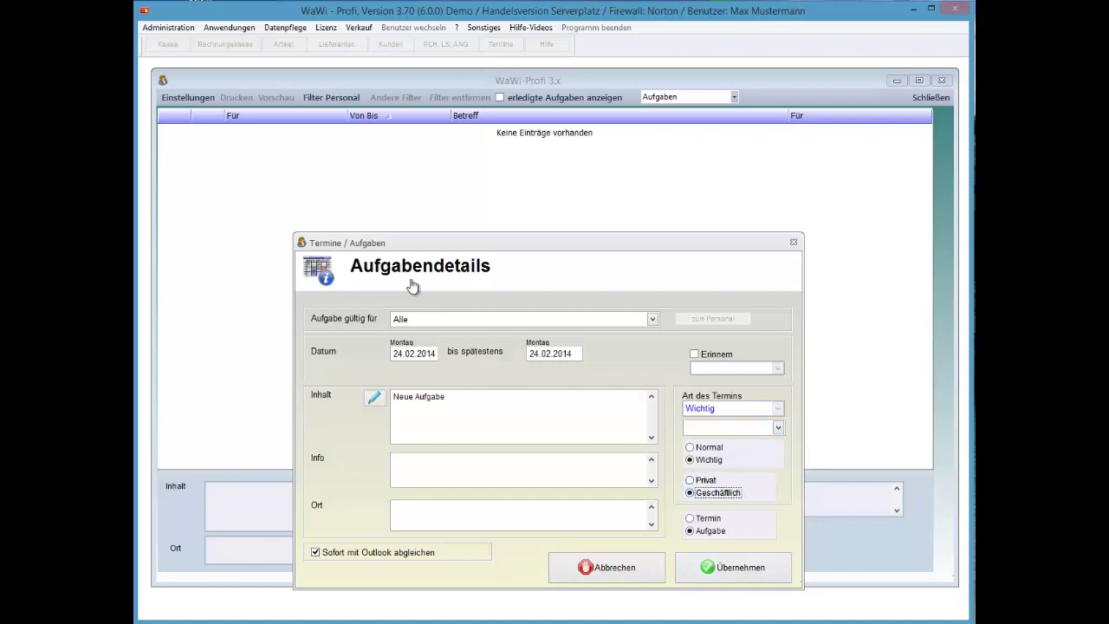
- Save the new task and select it in the task list to show its details
key(Tab)
key(Tab)
key(Return)
key(Left)
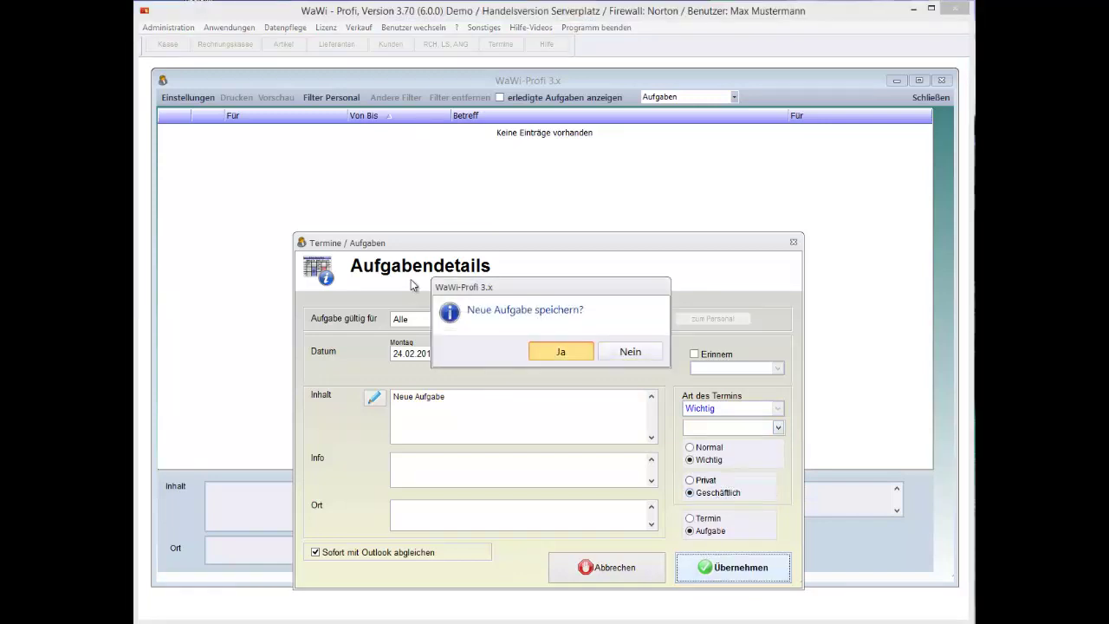
key(Return)
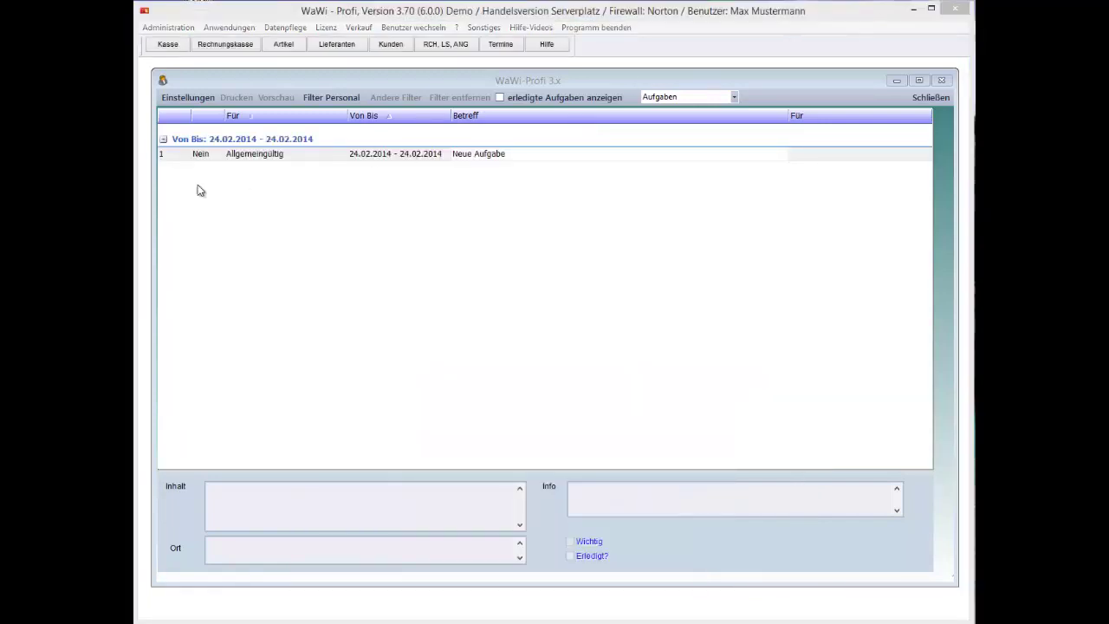
click(199, 156)
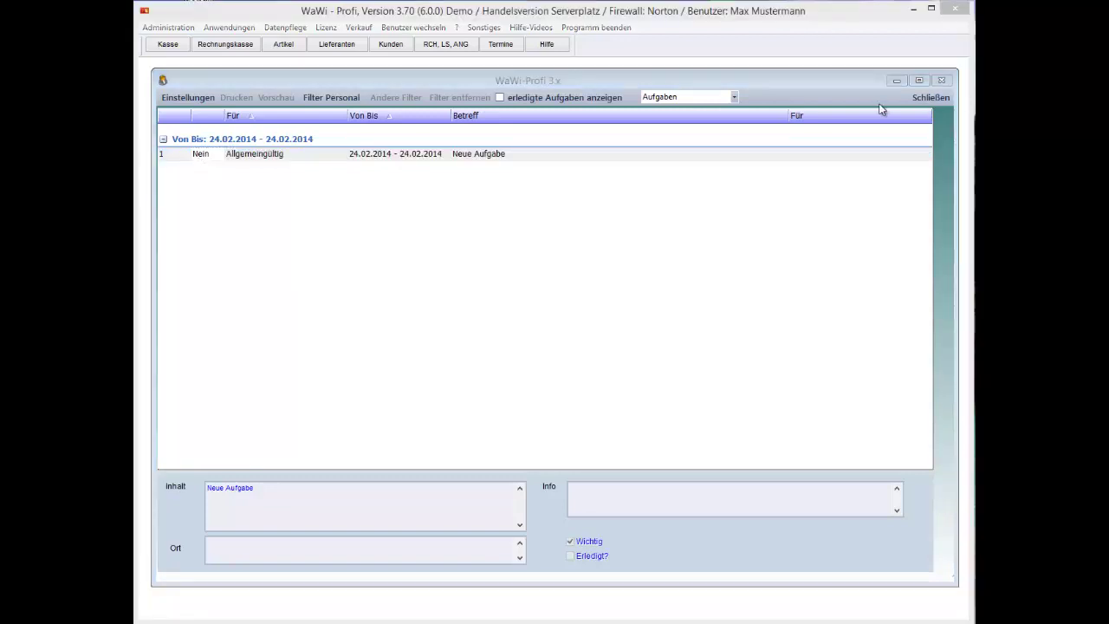
- Switch from the task list (Aufgaben) to the calendar (Kalender) and back to the task list
click(674, 98)
key(Up)
key(Down)
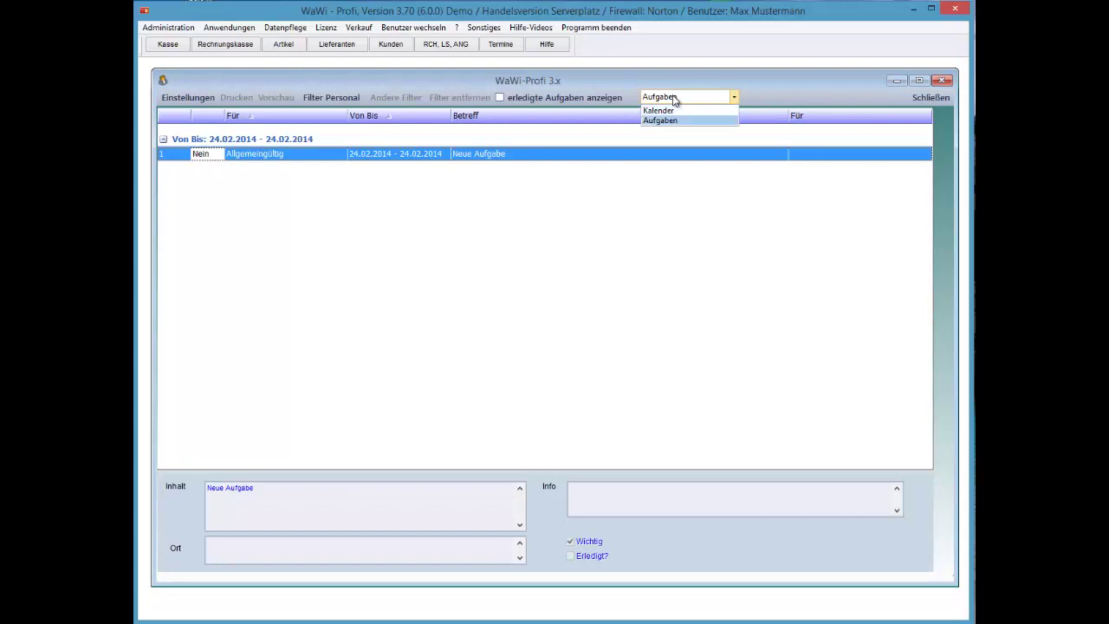
key(Up)
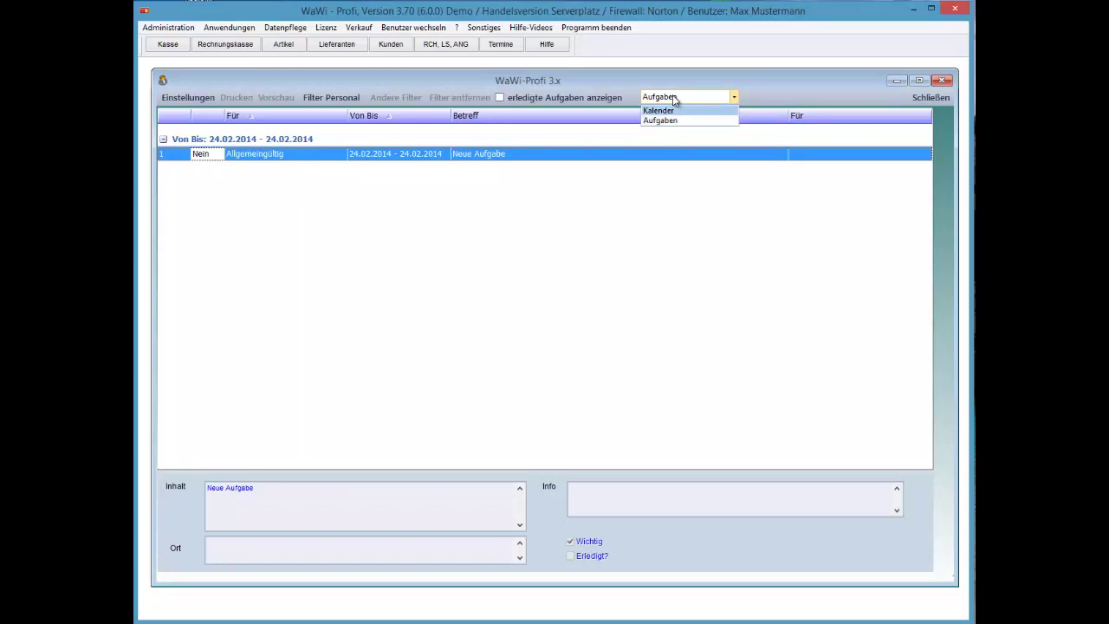
key(Return)
click(673, 94)
key(Down)
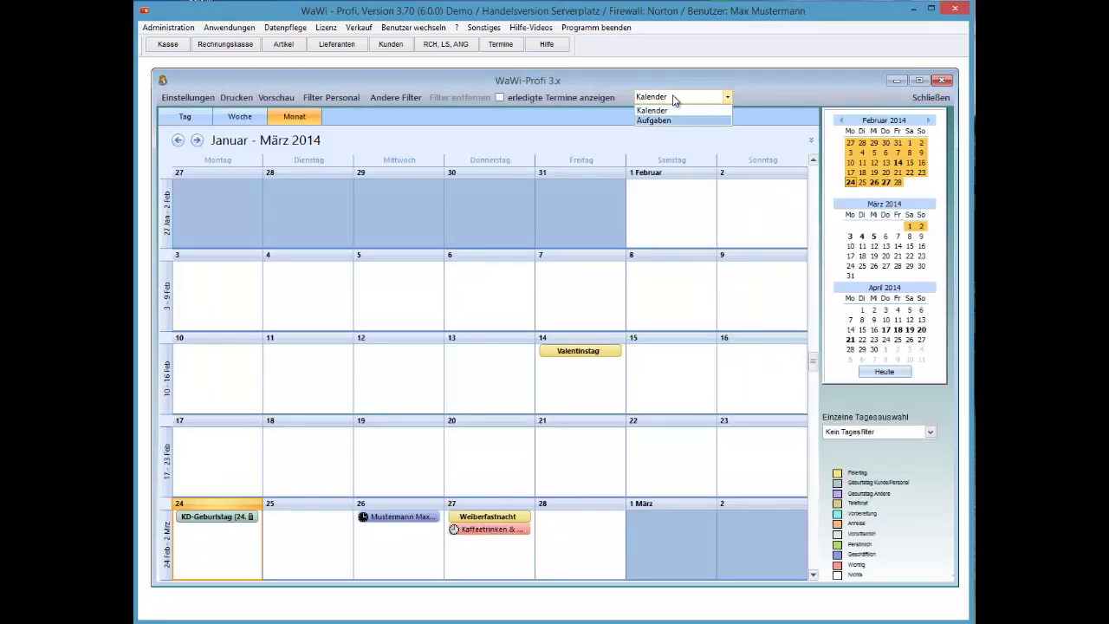
key(Return)
click(673, 97)
click(673, 97)
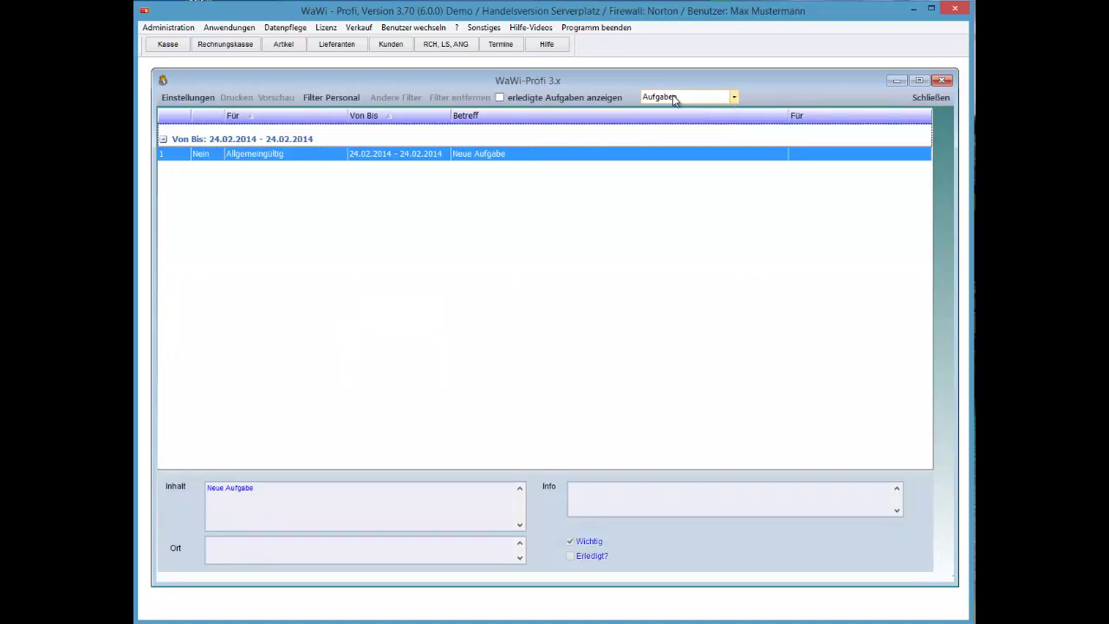
- Switch from the task list to the calendar and show 24 February 2014 in the day view
click(673, 97)
key(Up)
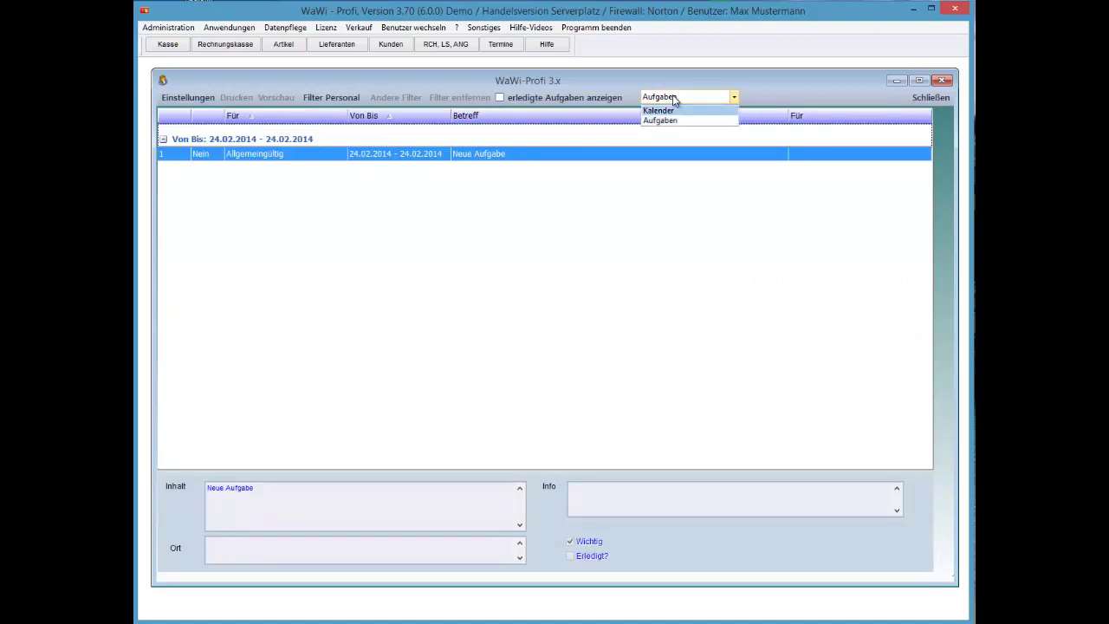
key(Return)
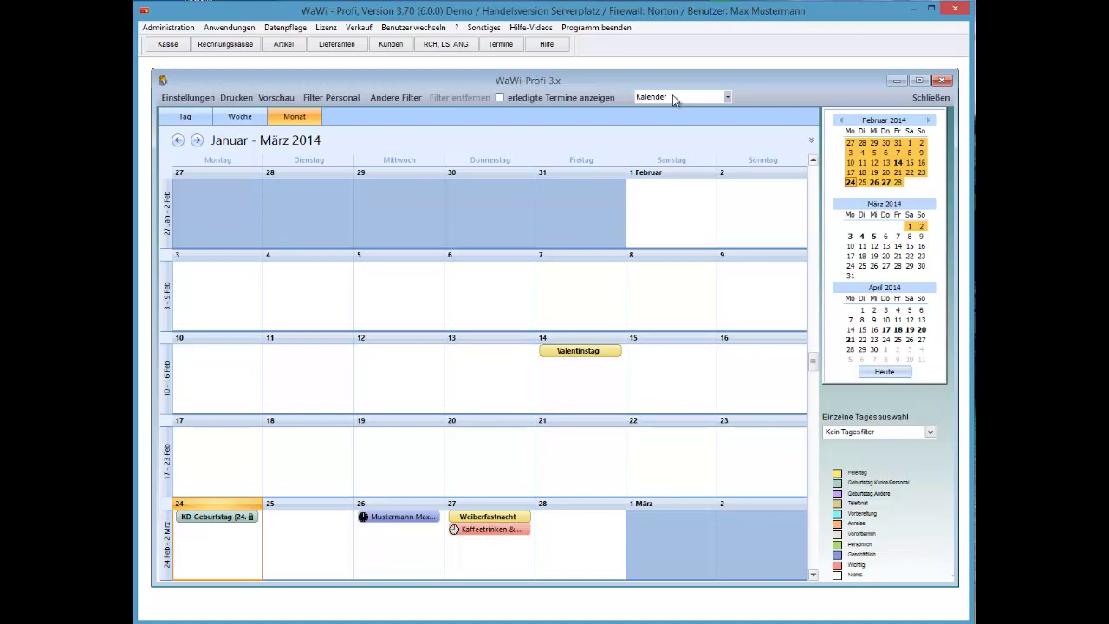
click(185, 116)
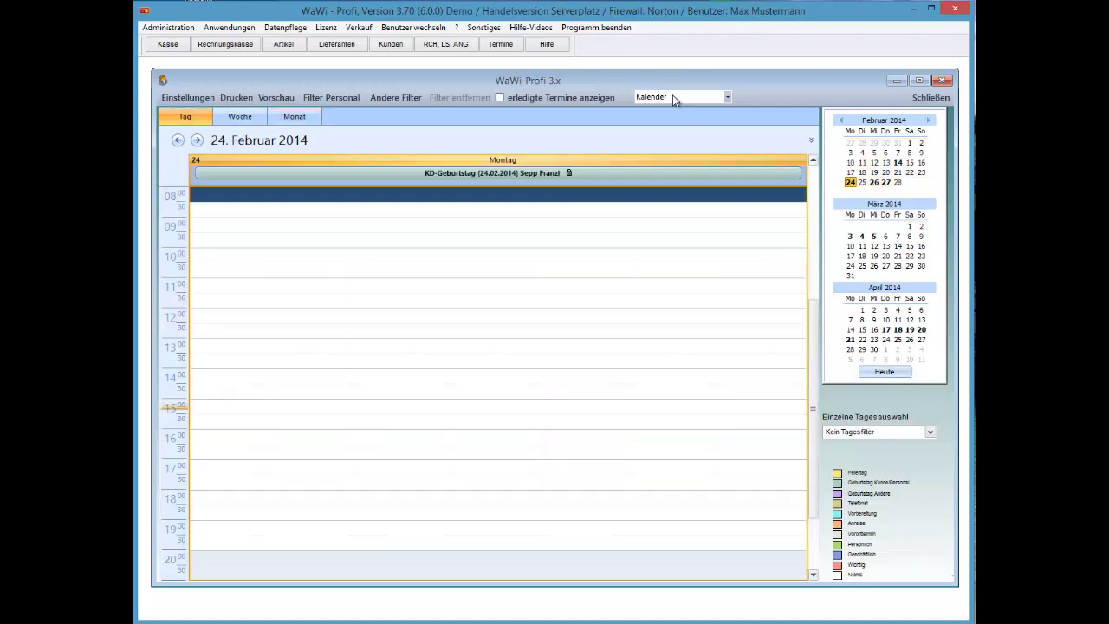
- Create a new appointment on 3 March 2014 from 14:00 to 18:00, valid for Alle, with the default details
click(197, 140)
click(196, 141)
click(197, 140)
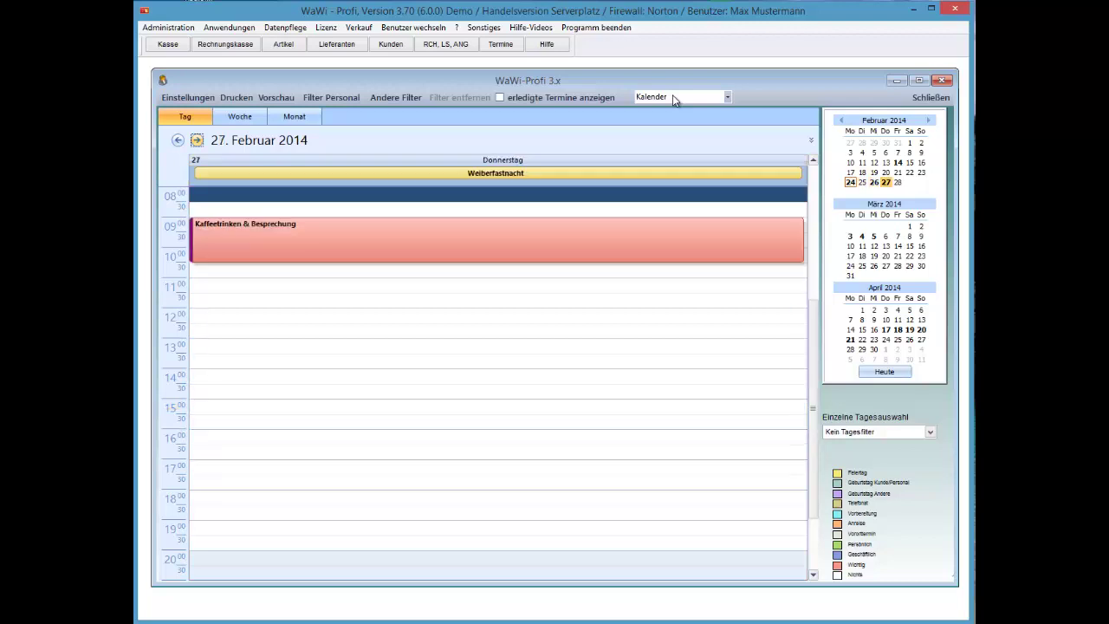
click(197, 140)
click(196, 141)
click(196, 141)
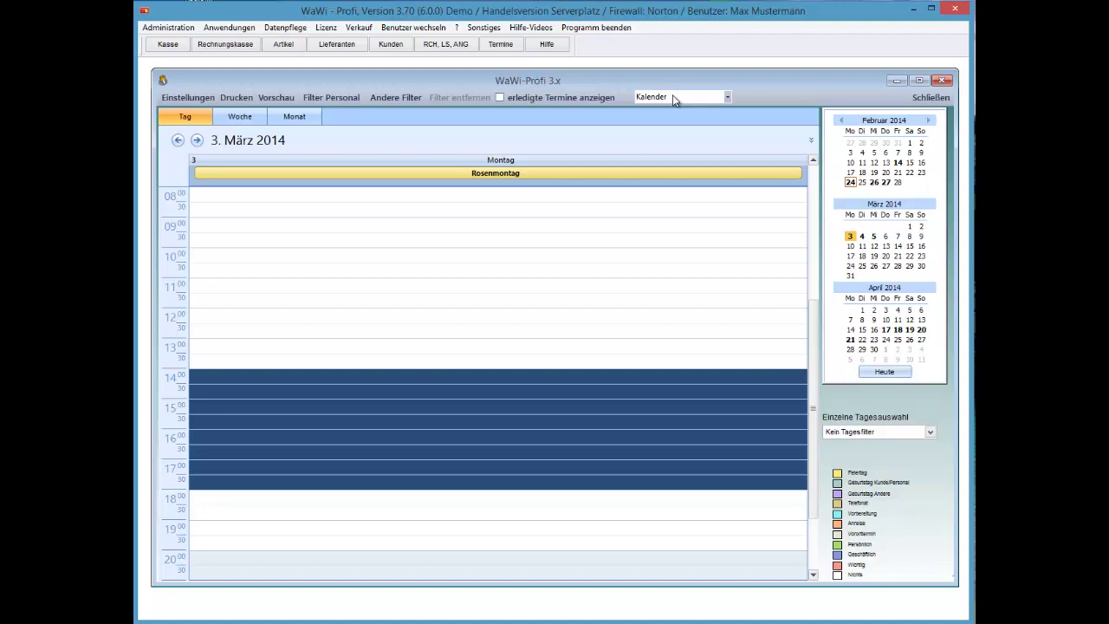
right_click(417, 429)
click(453, 437)
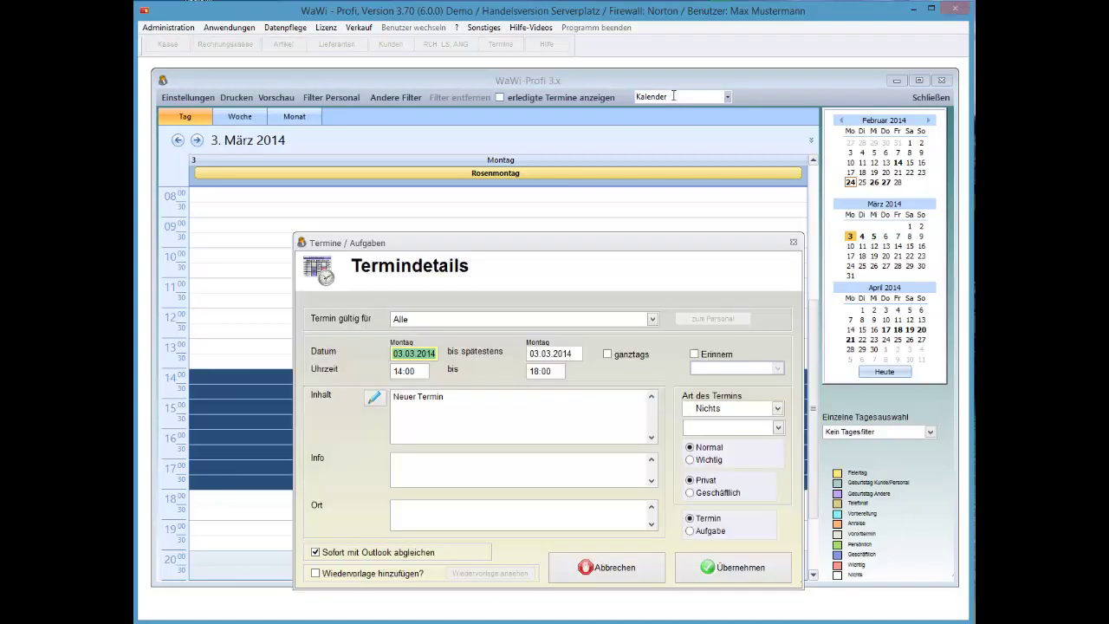
key(Tab)
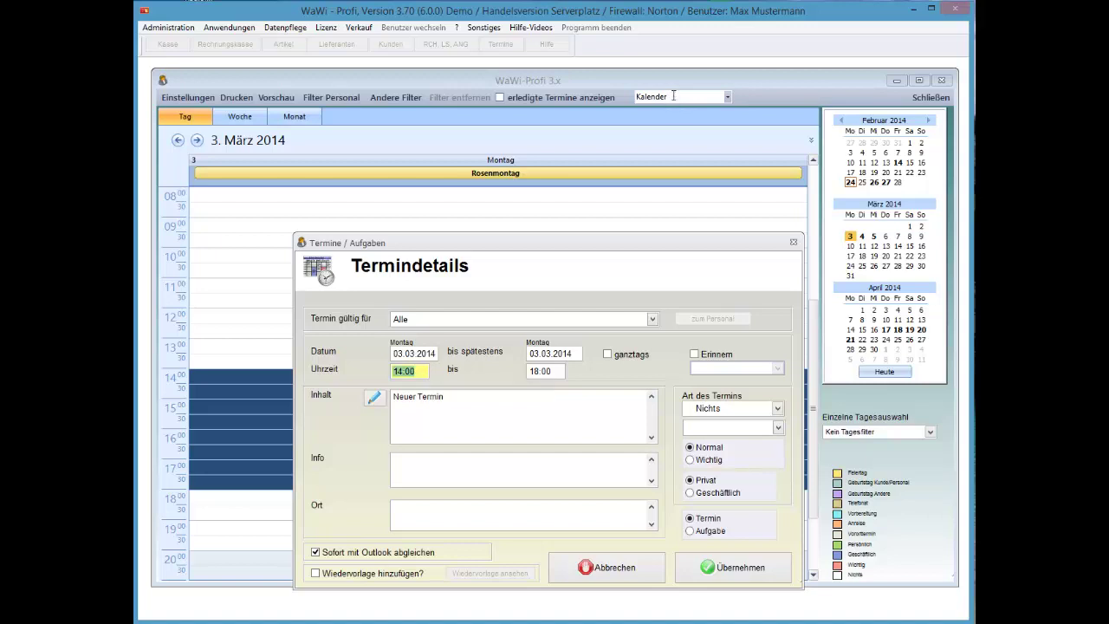
key(Tab)
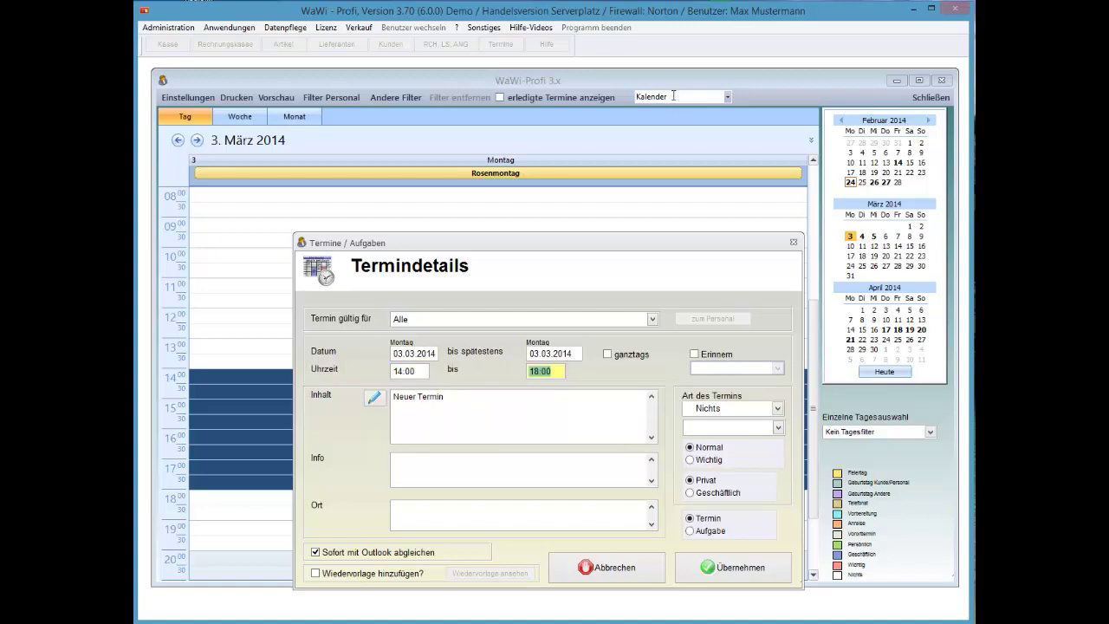
key(Return)
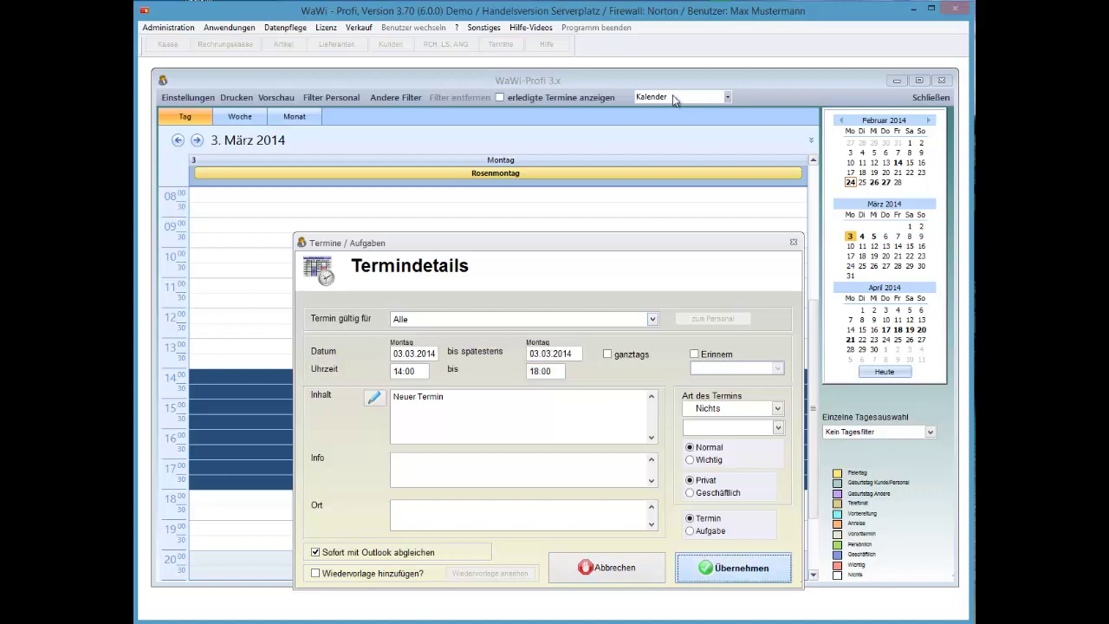
key(Return)
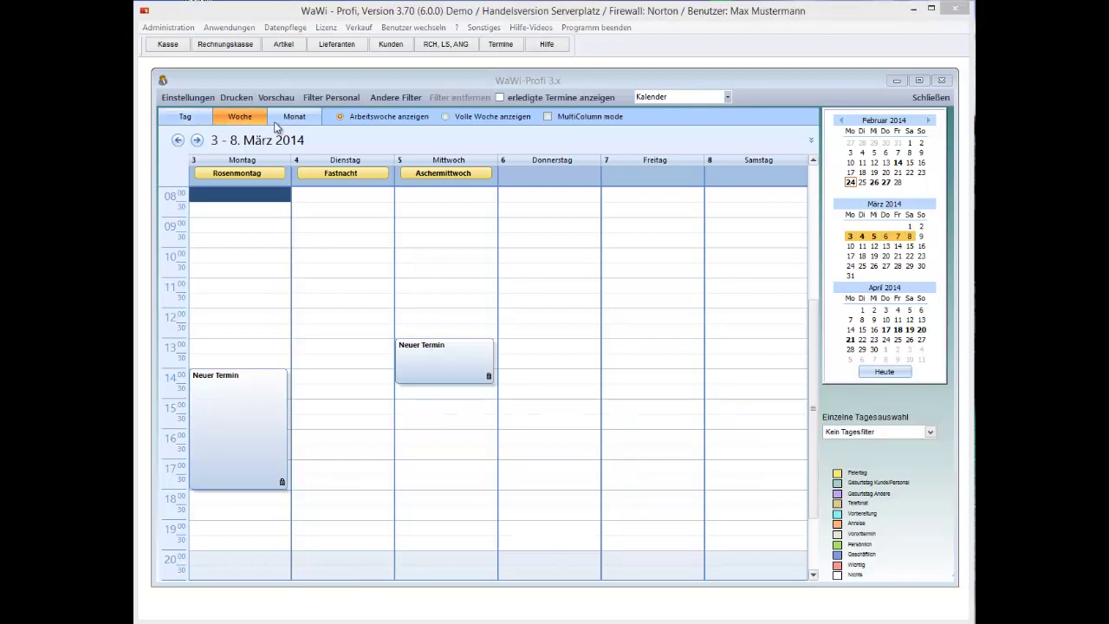
- Check the working hours in the calendar settings for the week view of 3–8 March 2014, and close the settings
click(193, 99)
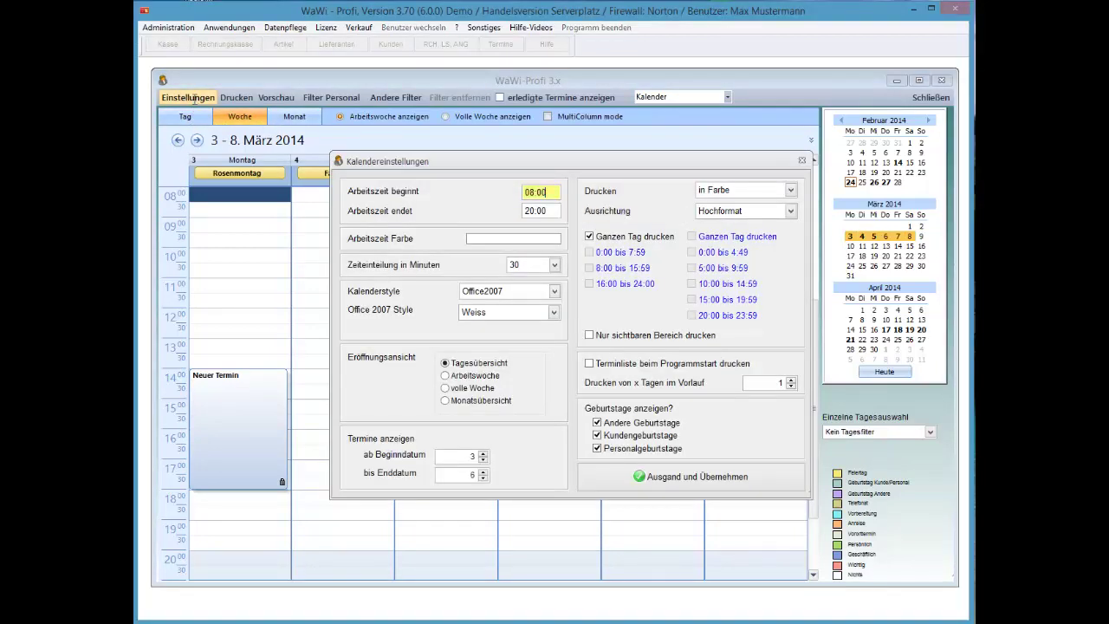
key(Tab)
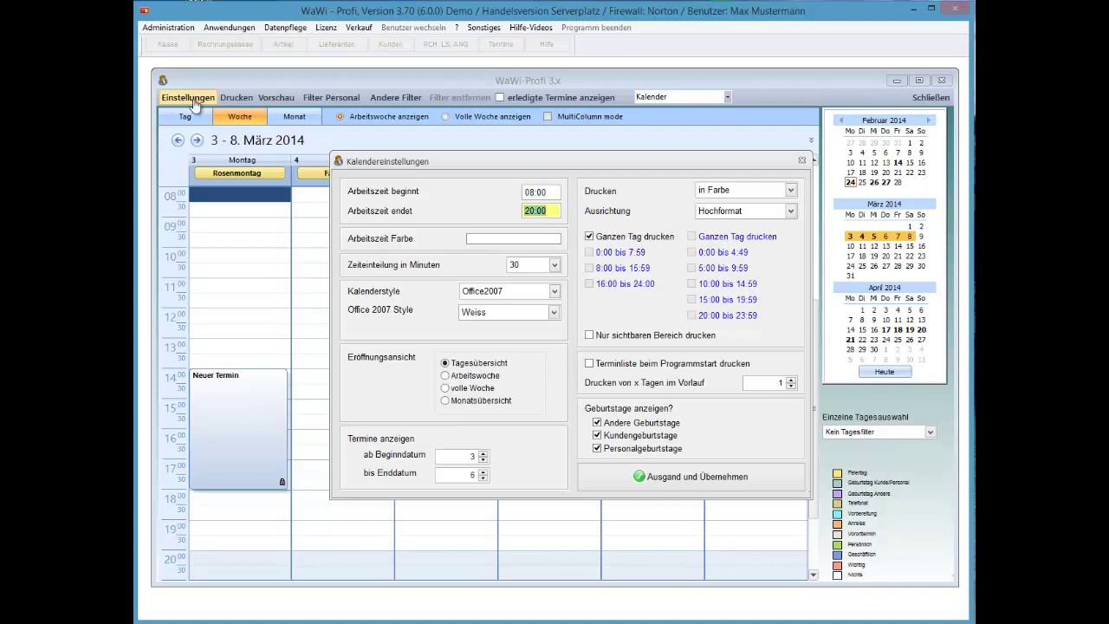
key(Return)
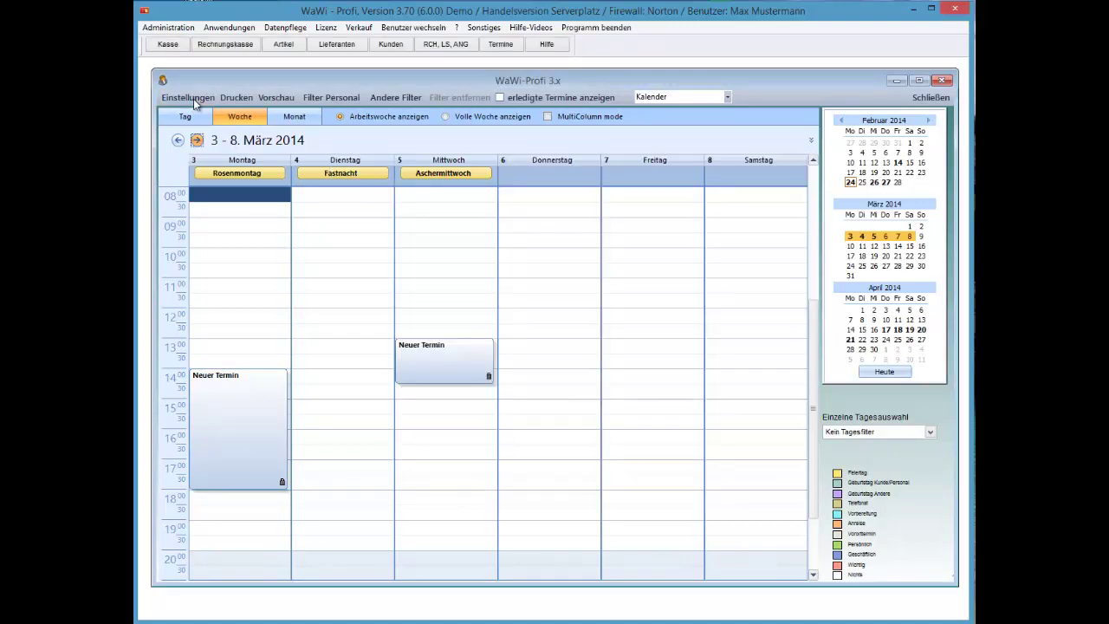
- Advance the week view to 24–29 March 2014 and look through the hours before and within the working day
click(196, 139)
click(197, 139)
click(197, 140)
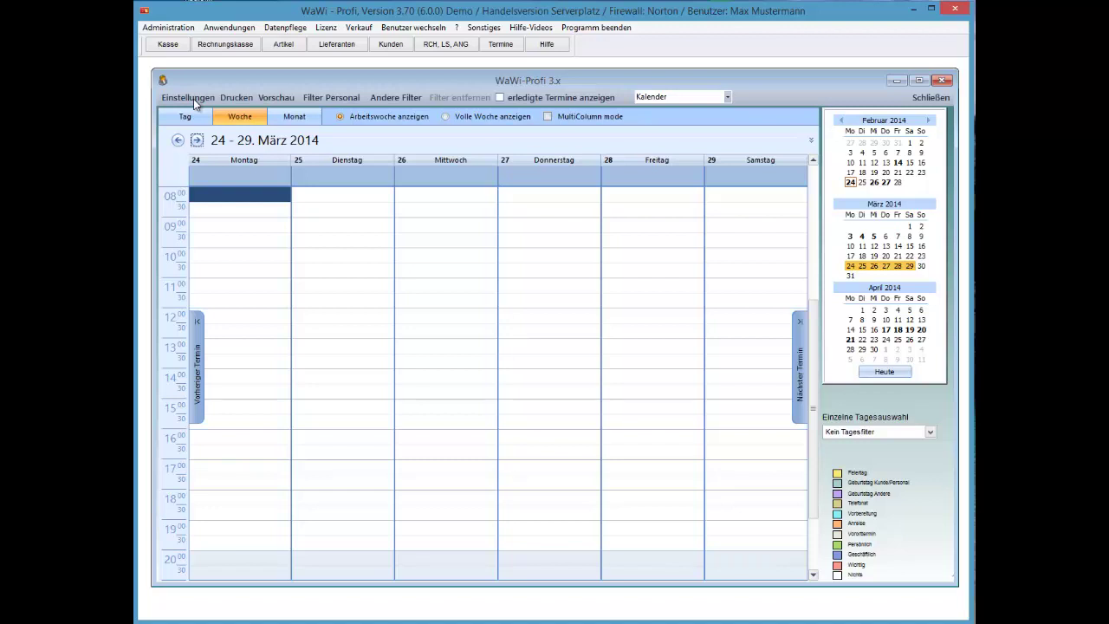
scroll(193, 99, up, 6)
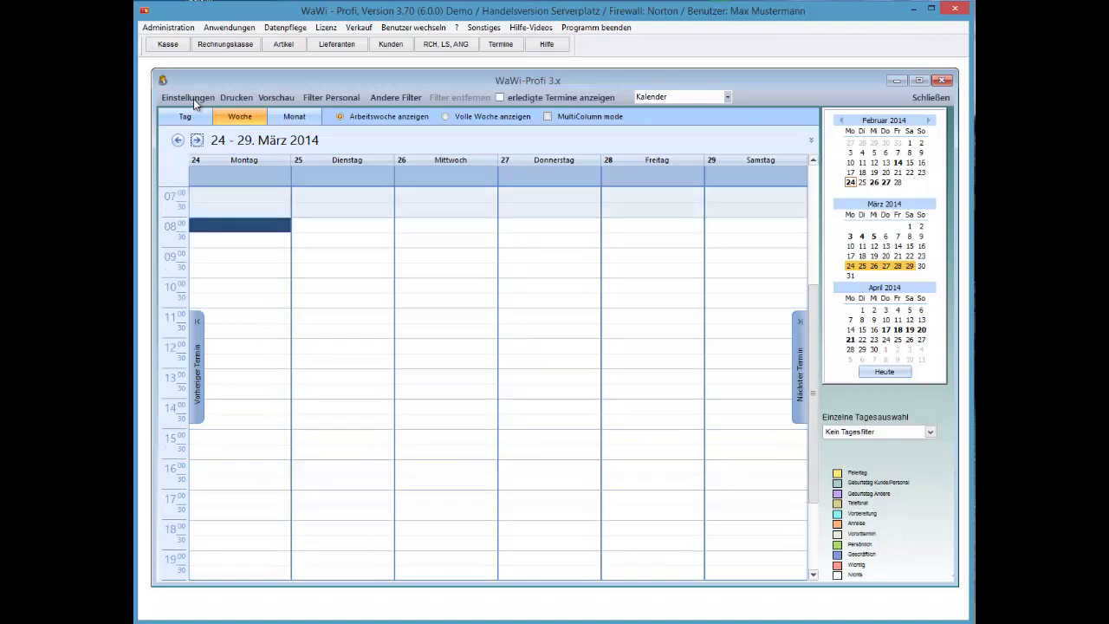
scroll(193, 99, down, 5)
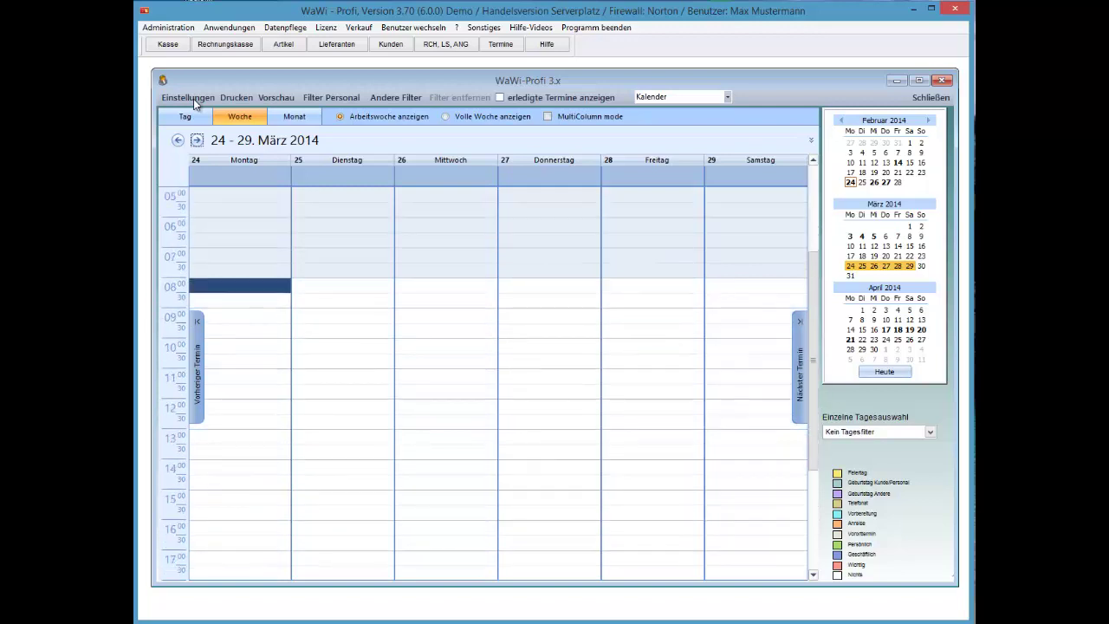
scroll(193, 98, down, 1)
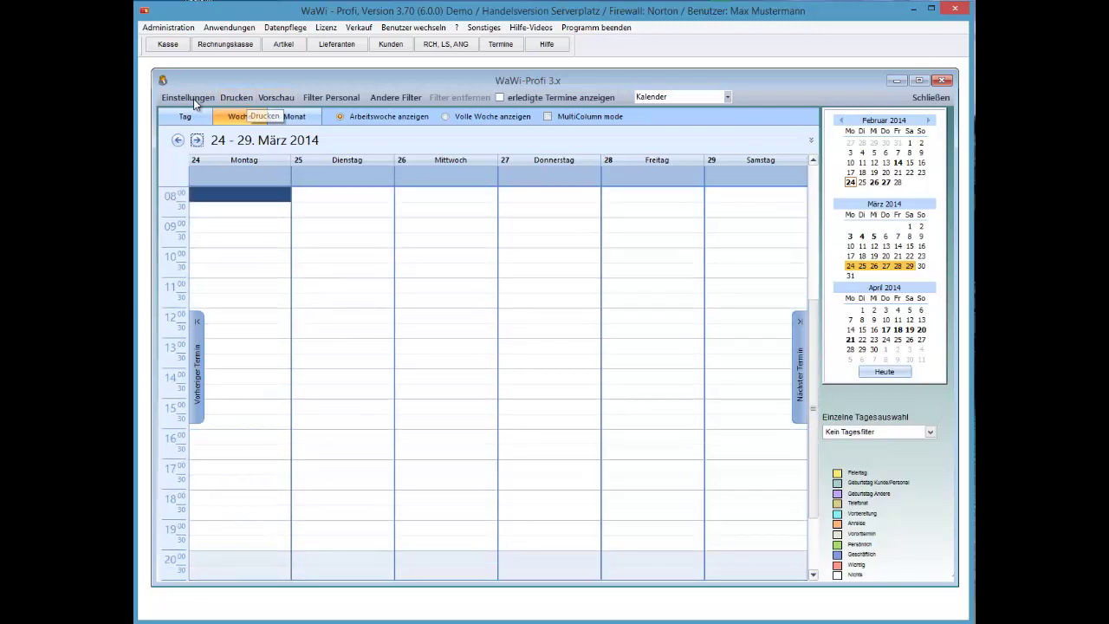
- Set the time division (Zeiteinteilung in Minuten) to 60 in the calendar settings
click(193, 99)
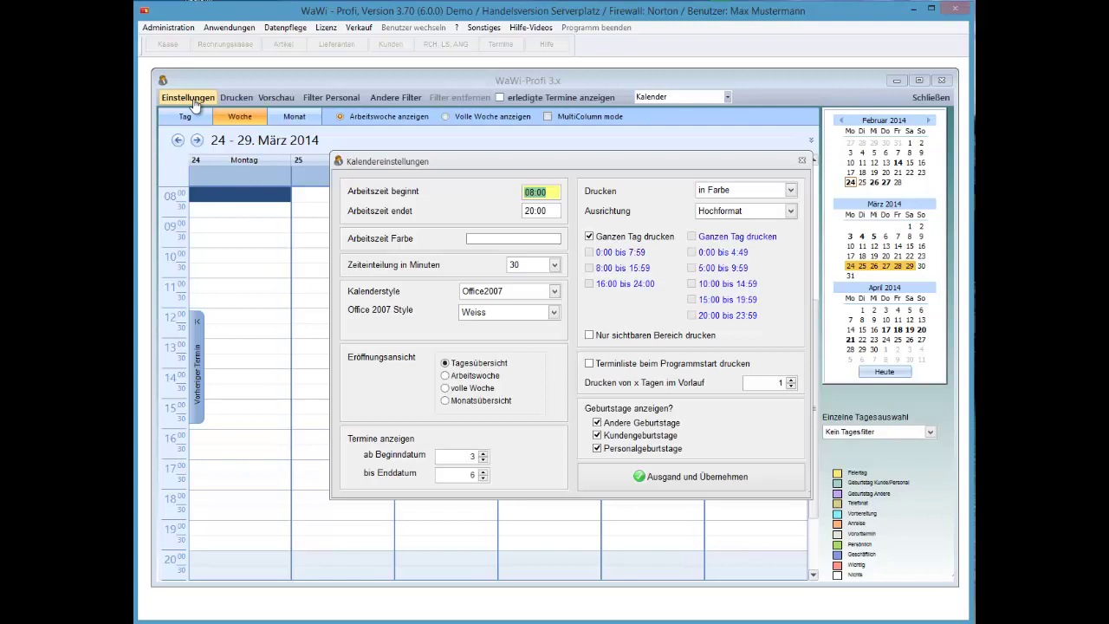
click(555, 265)
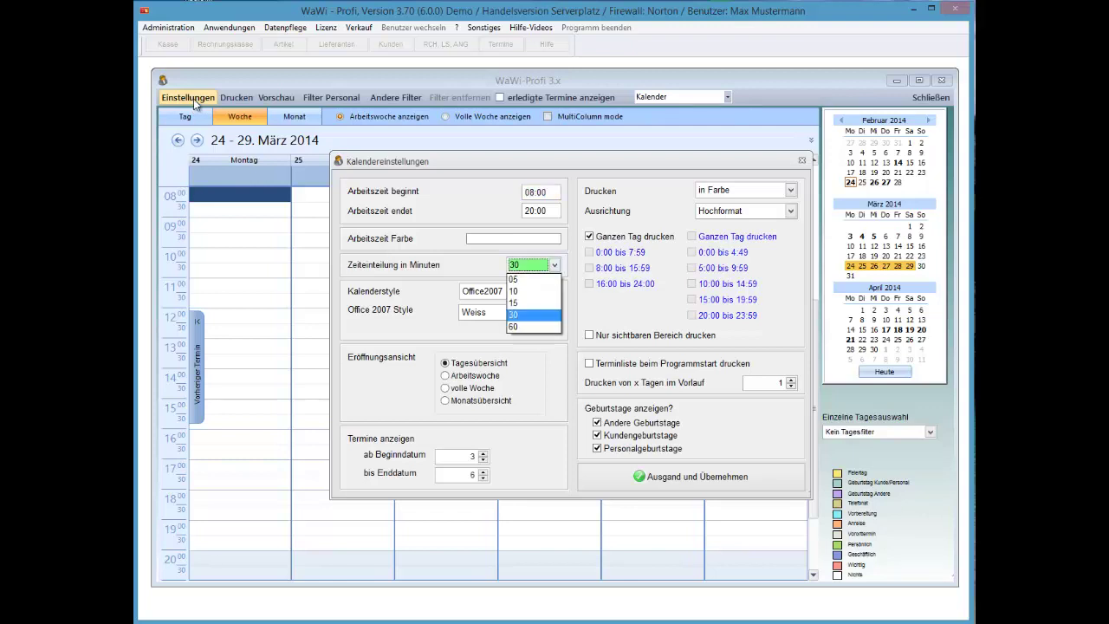
click(525, 317)
key(Down)
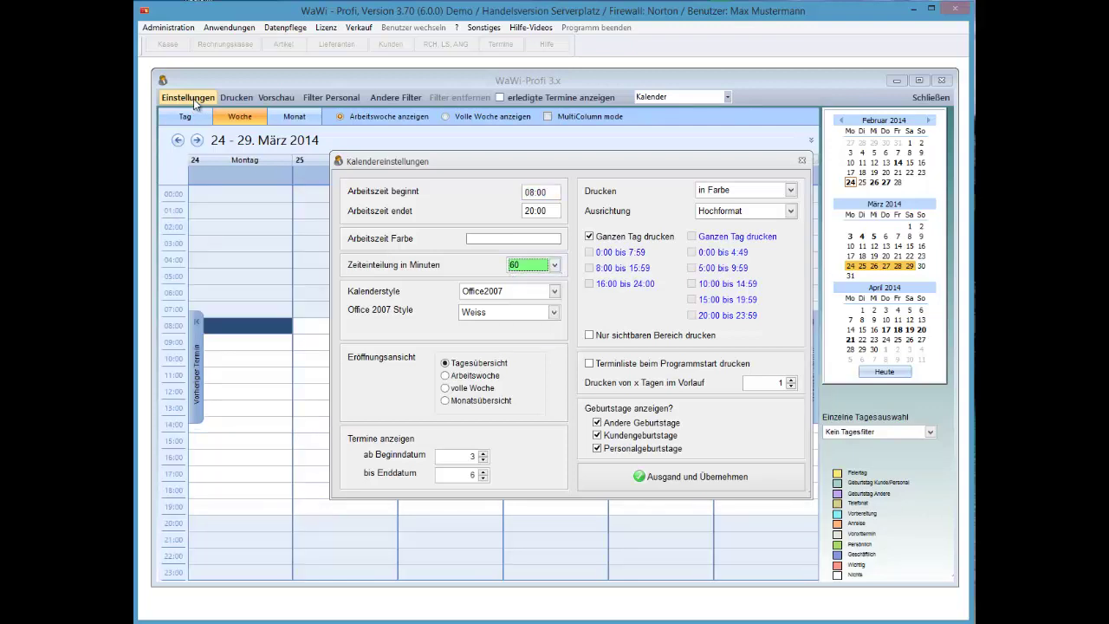
- Review the available calendar styles and Office 2007 styles, keeping Office2007 and Weiss
key(Tab)
key(alt+Down)
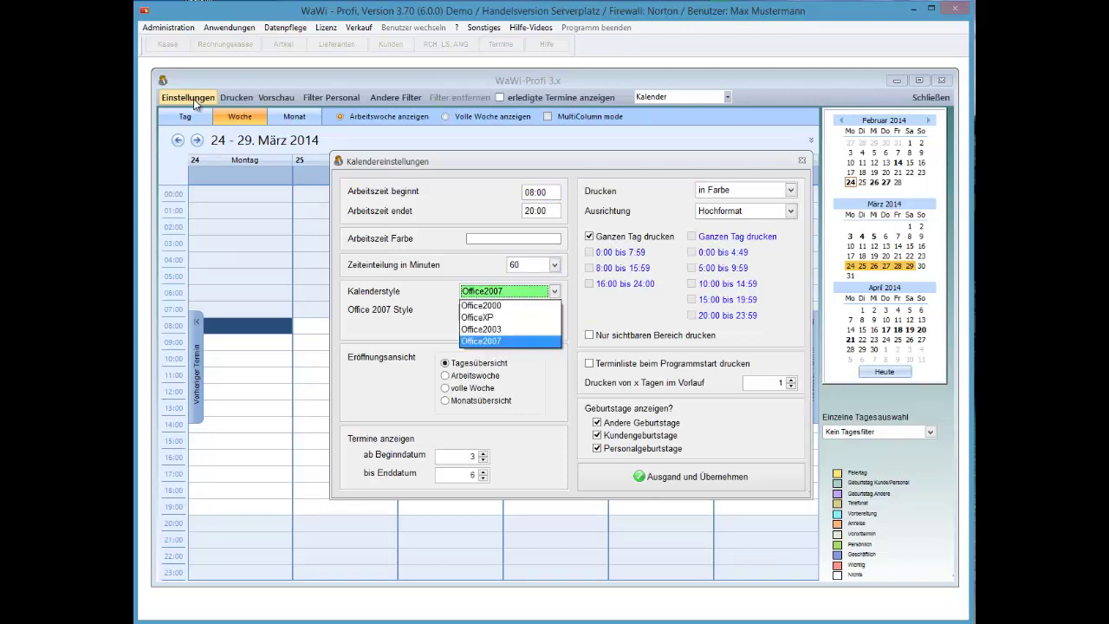
key(Return)
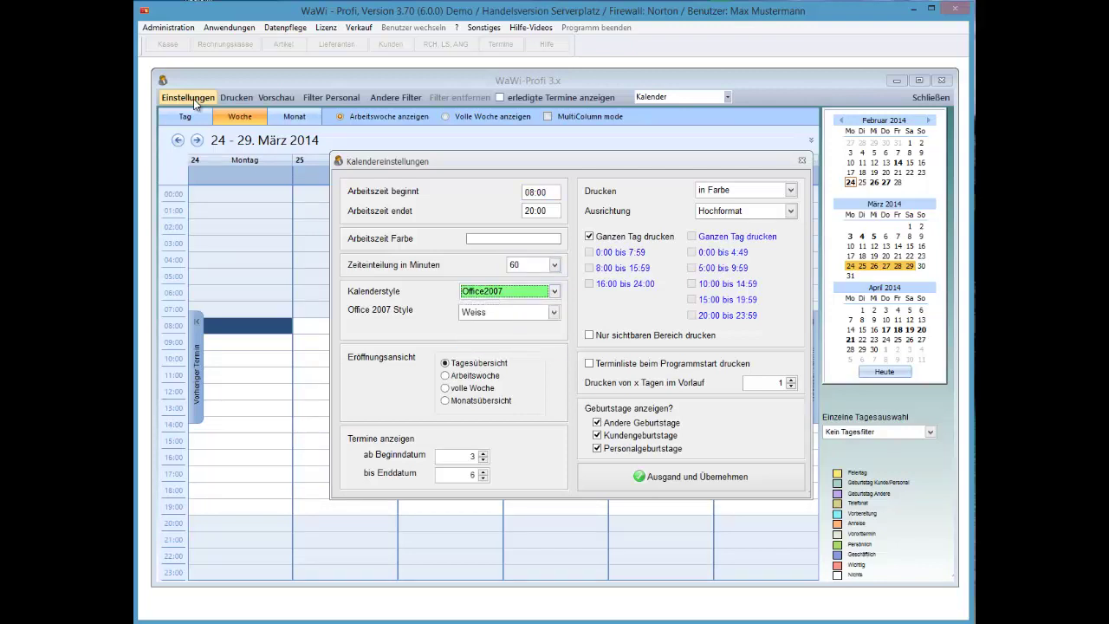
key(Tab)
key(alt+Down)
key(Return)
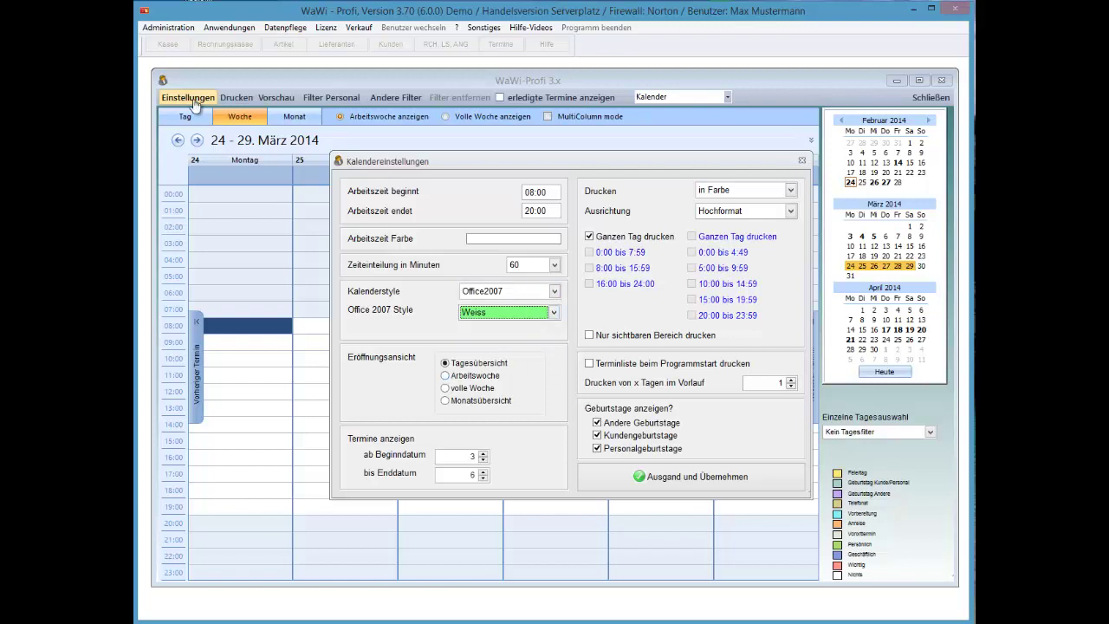
- Try the month, work week and day options as the opening view (Eröffnungsansicht), and set it to volle Woche
click(446, 400)
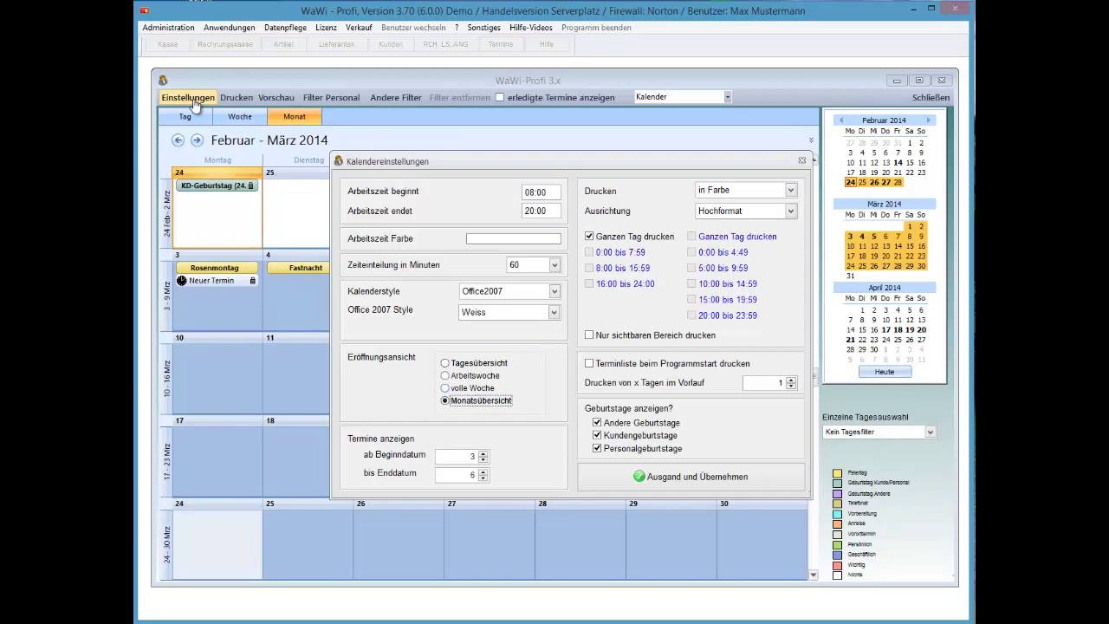
key(Up)
key(Up)
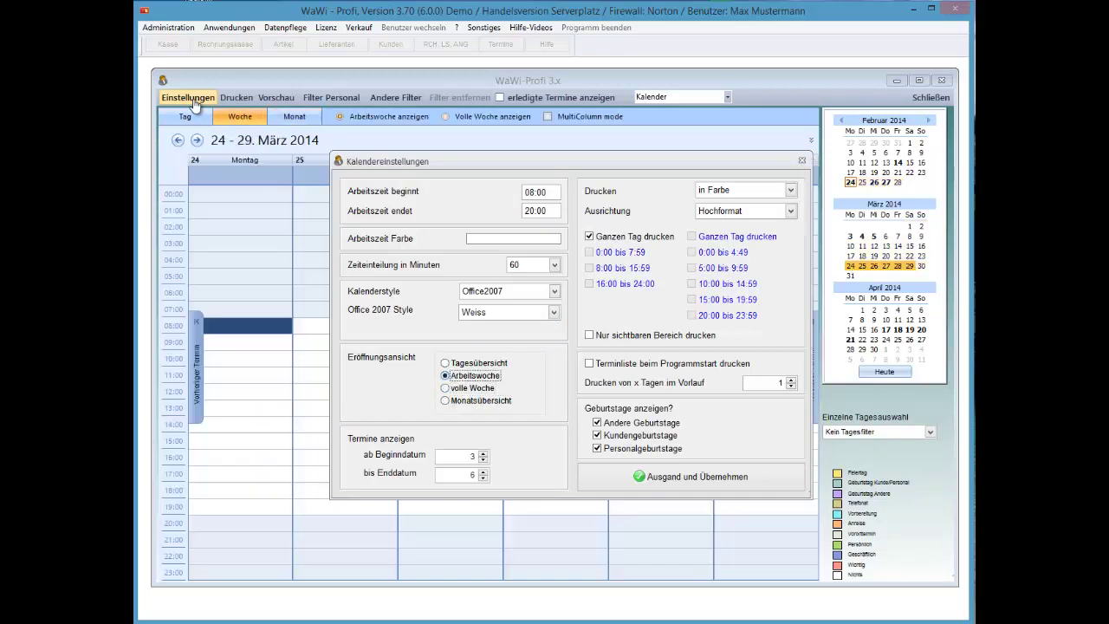
key(Up)
key(Down)
key(Down)
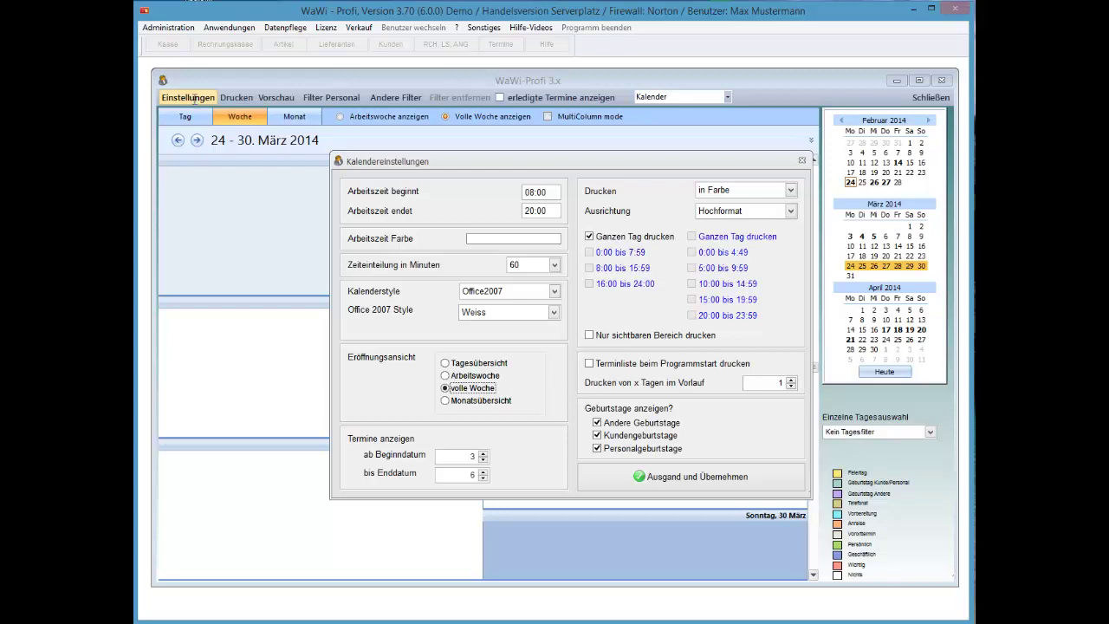
- Turn the option Nur sichtbaren Bereich drucken on and off again, and close the calendar settings
key(Tab)
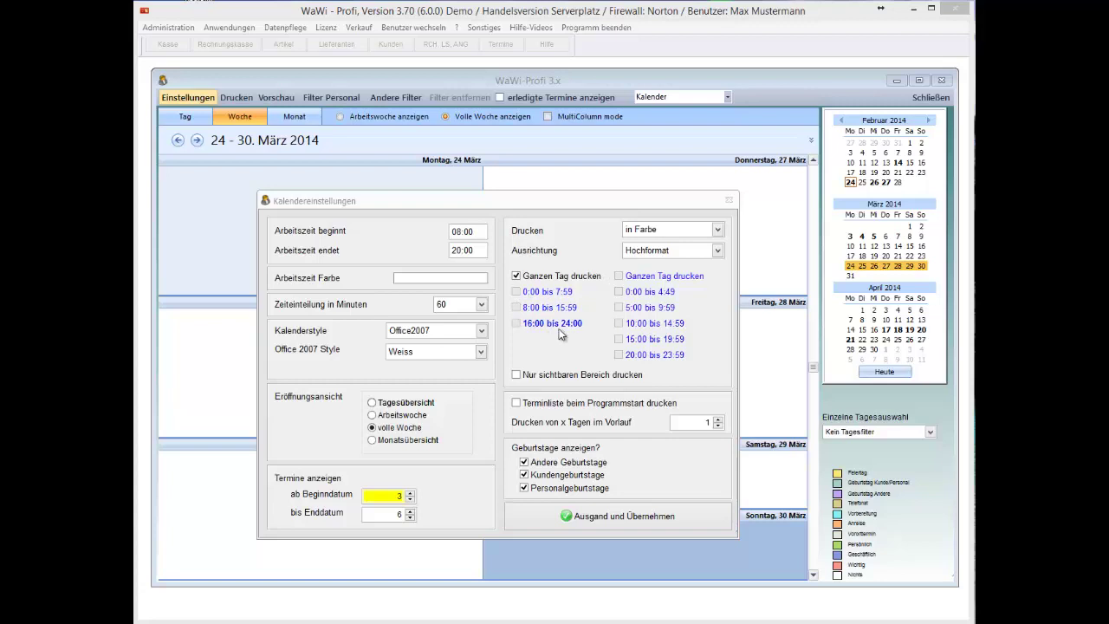
click(571, 375)
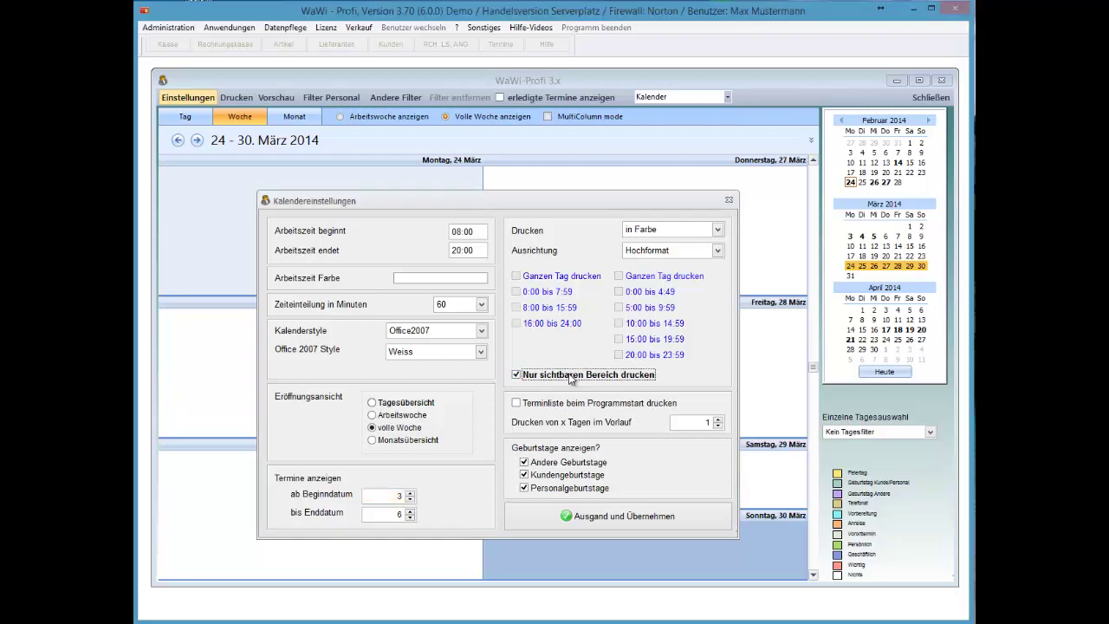
click(571, 376)
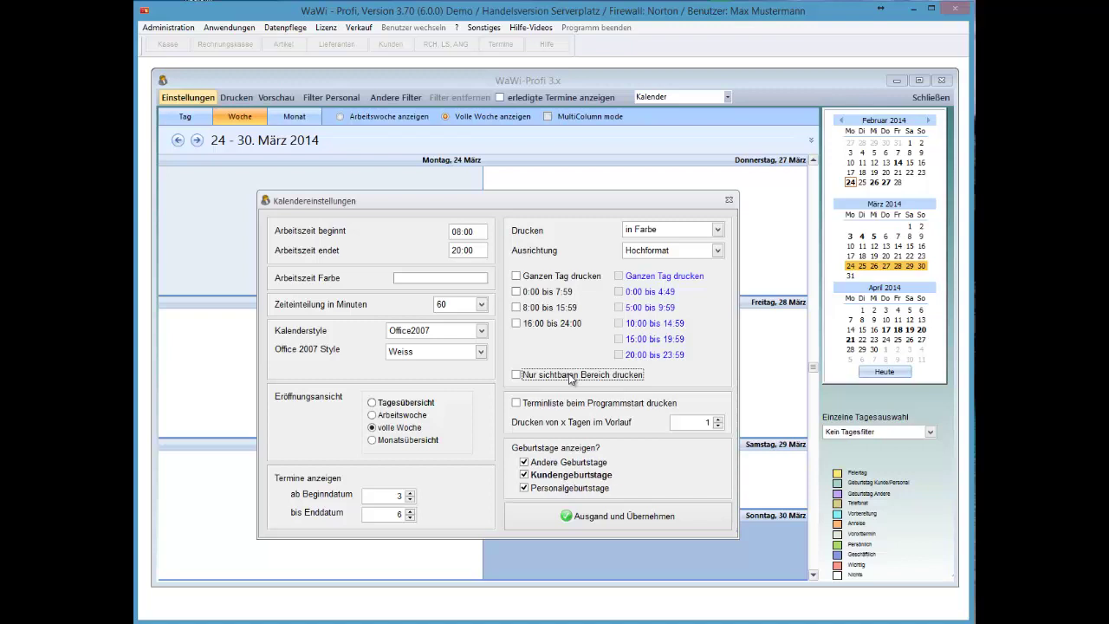
key(Escape)
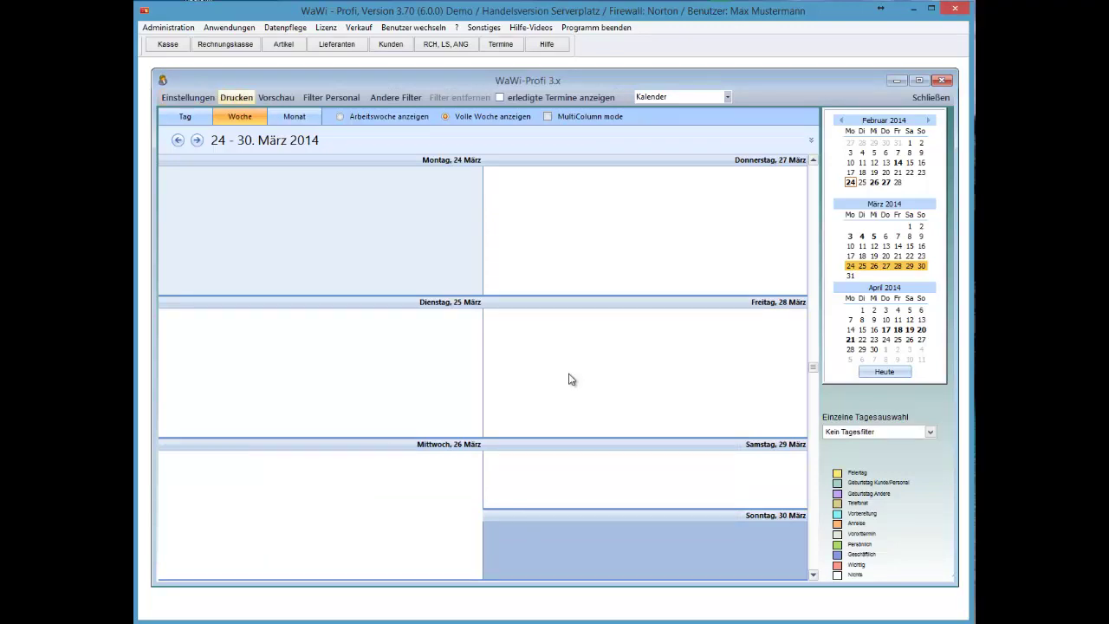
- Preview the printout of the tasks (Aufgaben drucken) from 24 February to 5 March 2014, and close the preview and print dialog
key(Return)
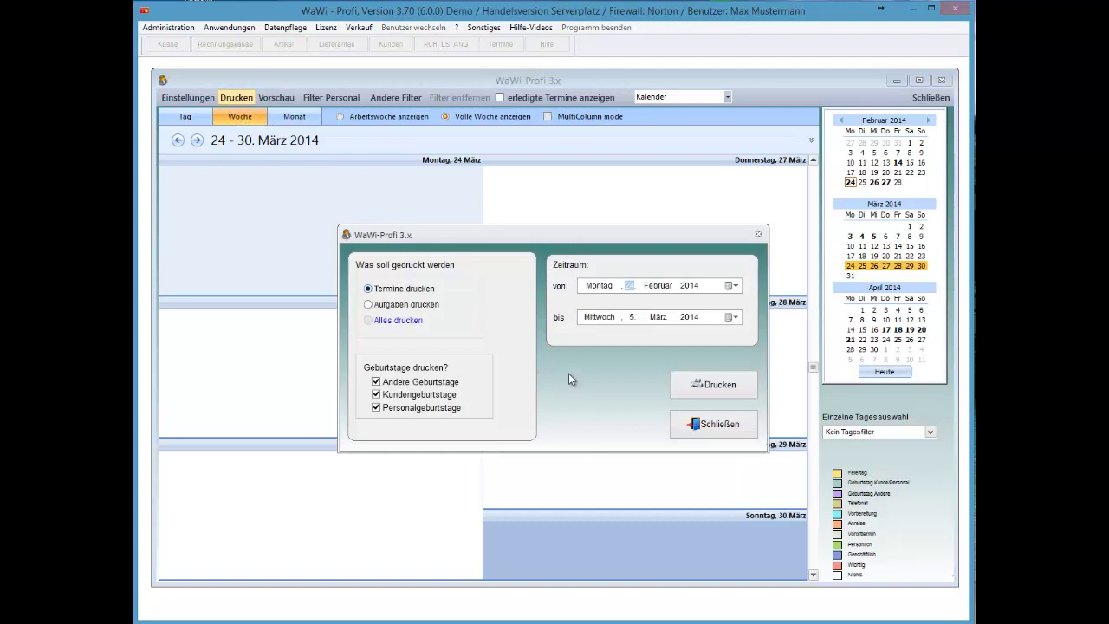
key(Tab)
key(Tab)
click(714, 384)
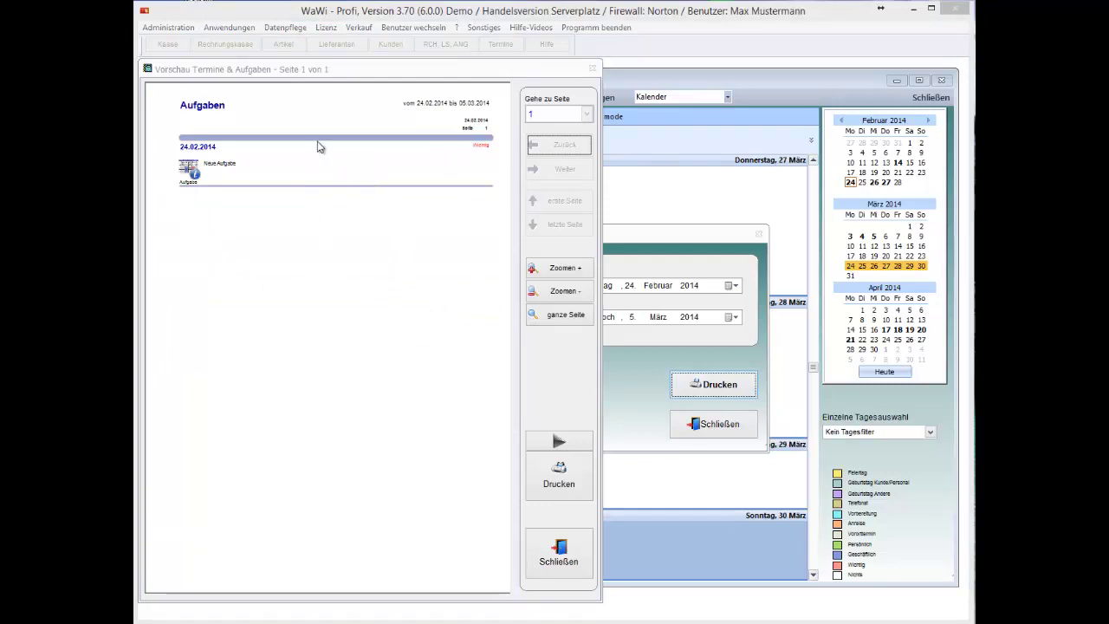
click(549, 572)
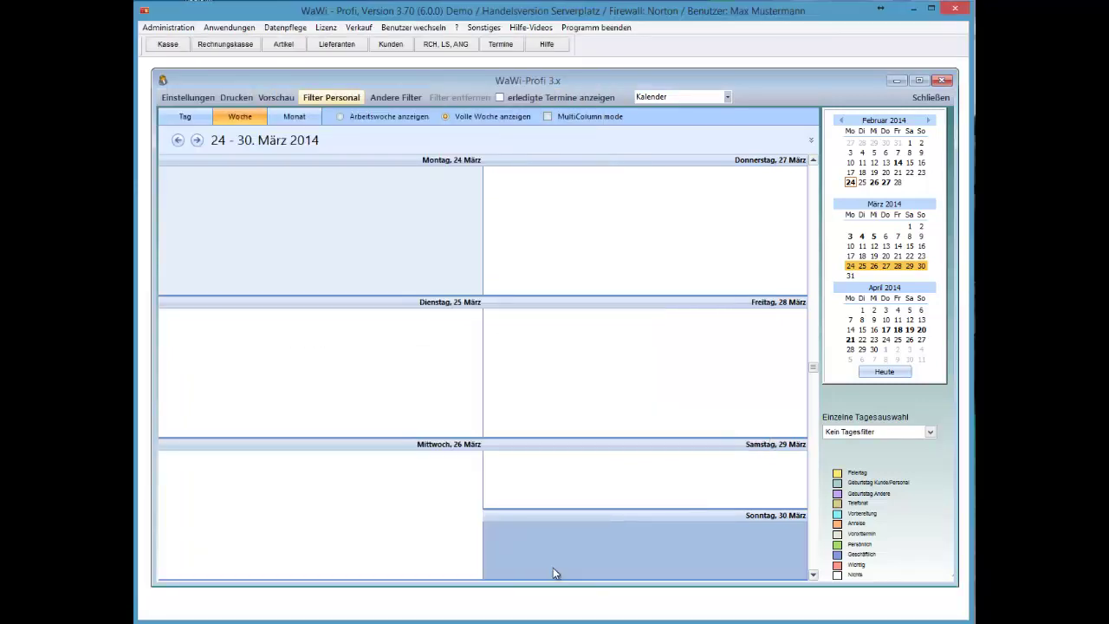
- Inspect the print preview of the calendar week 24–30 March 2014, including an enlarged view, and close it
click(277, 98)
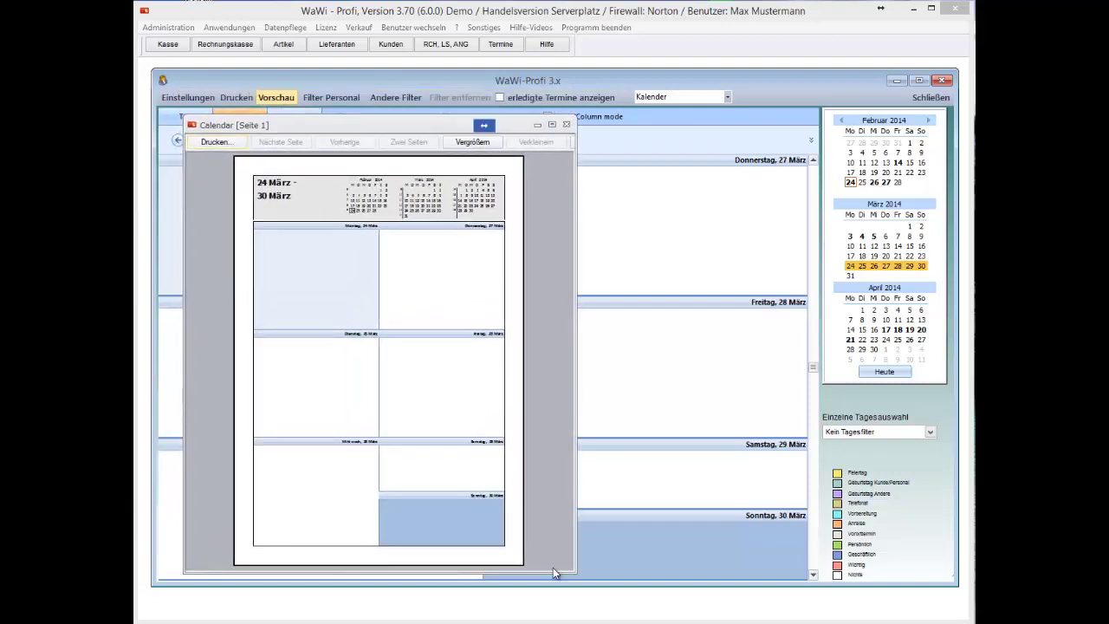
click(472, 142)
click(472, 142)
click(554, 569)
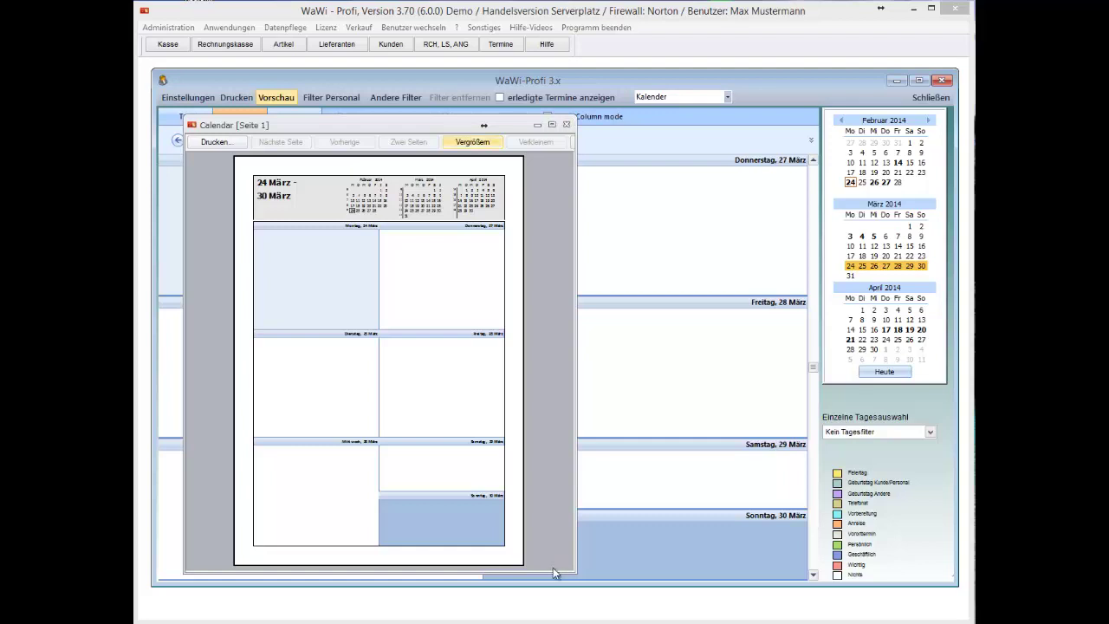
click(567, 124)
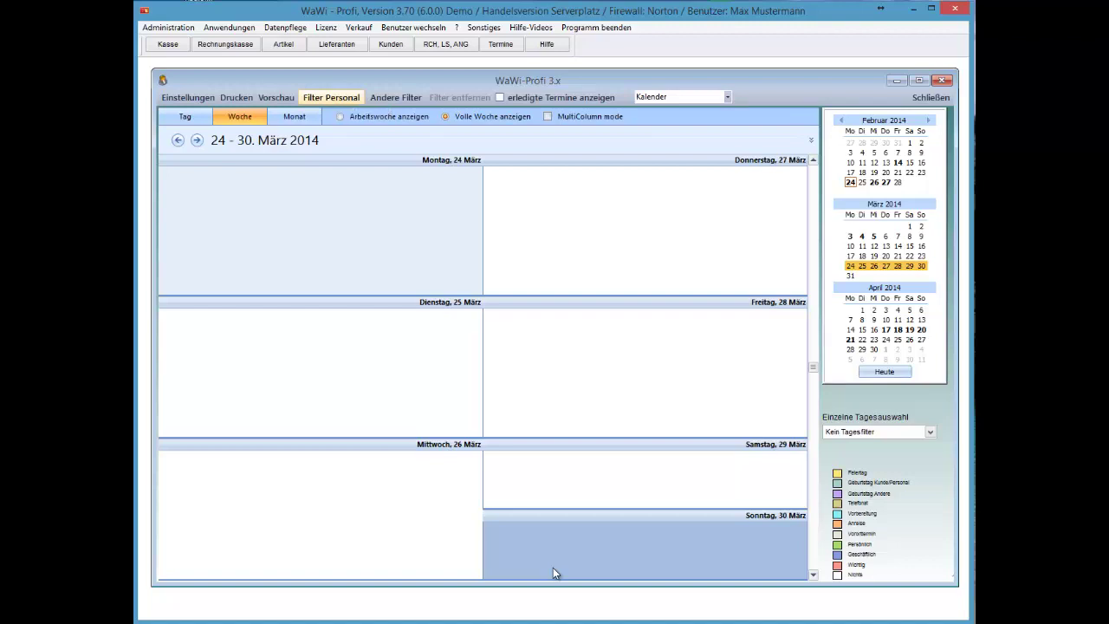
- Filter the calendar by the first staff member listed after Alle and switch to the month view
click(331, 98)
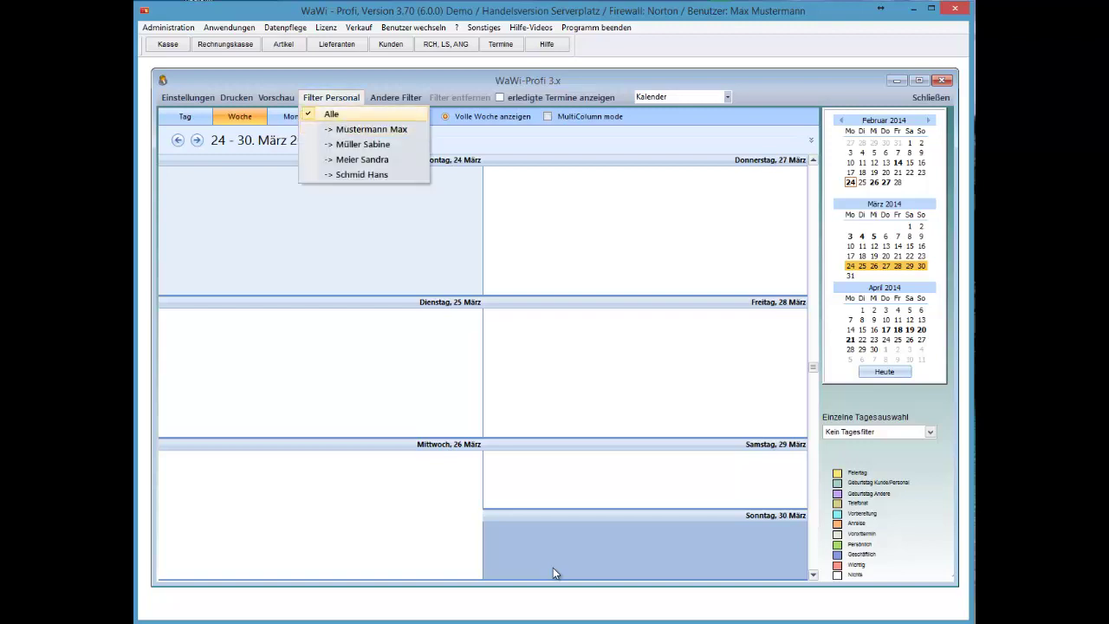
click(371, 129)
click(294, 117)
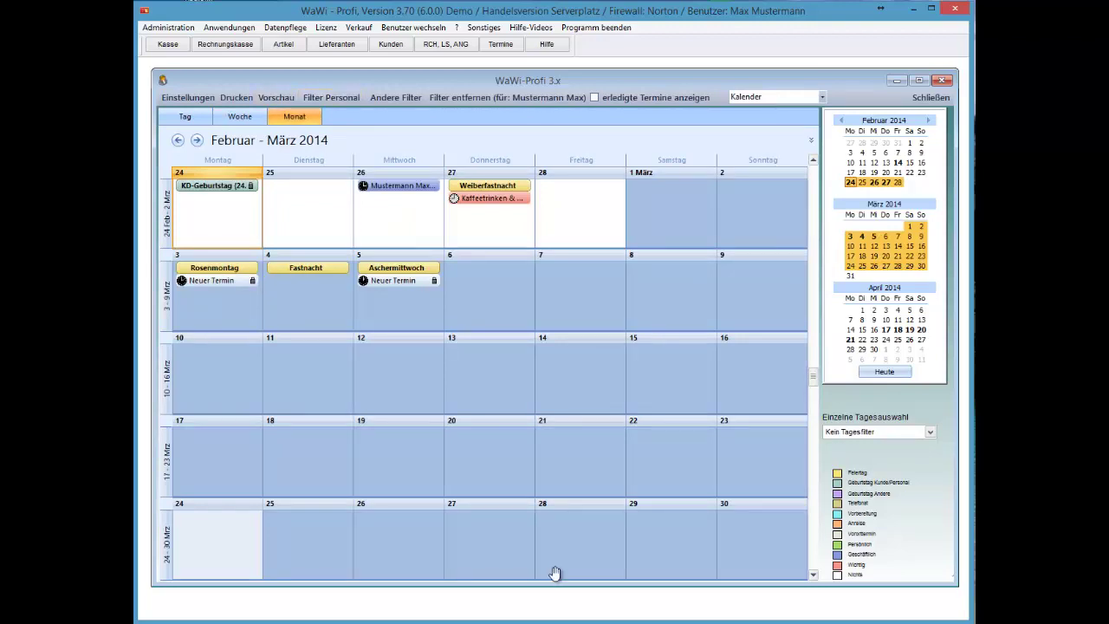
- Remove the staff filter from the calendar and filter it by Kundengeburtstage instead
click(507, 97)
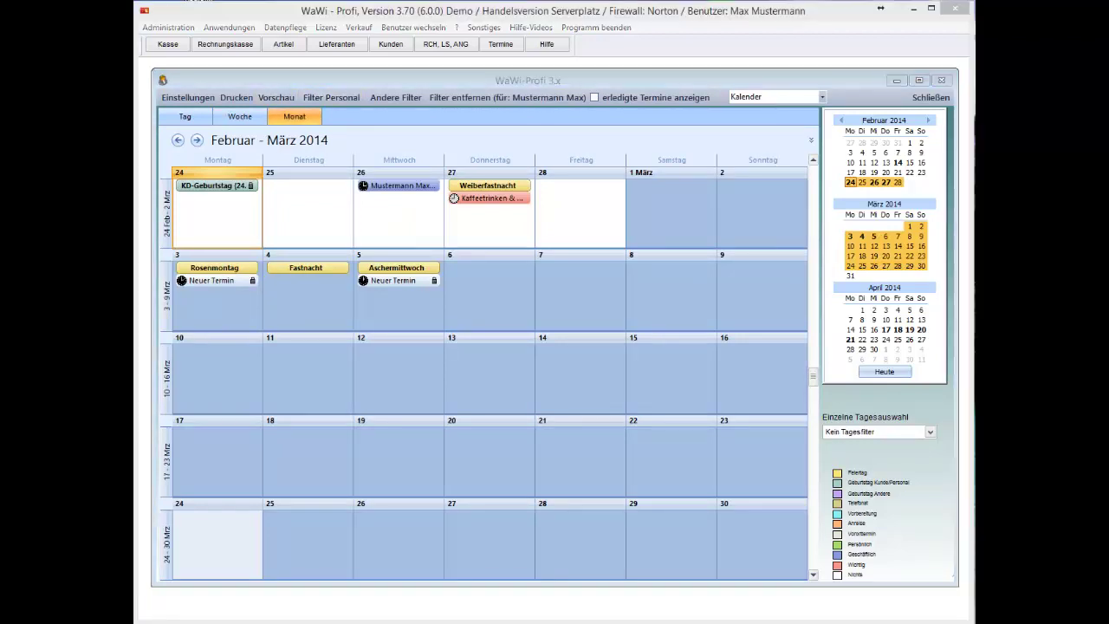
click(386, 95)
click(385, 95)
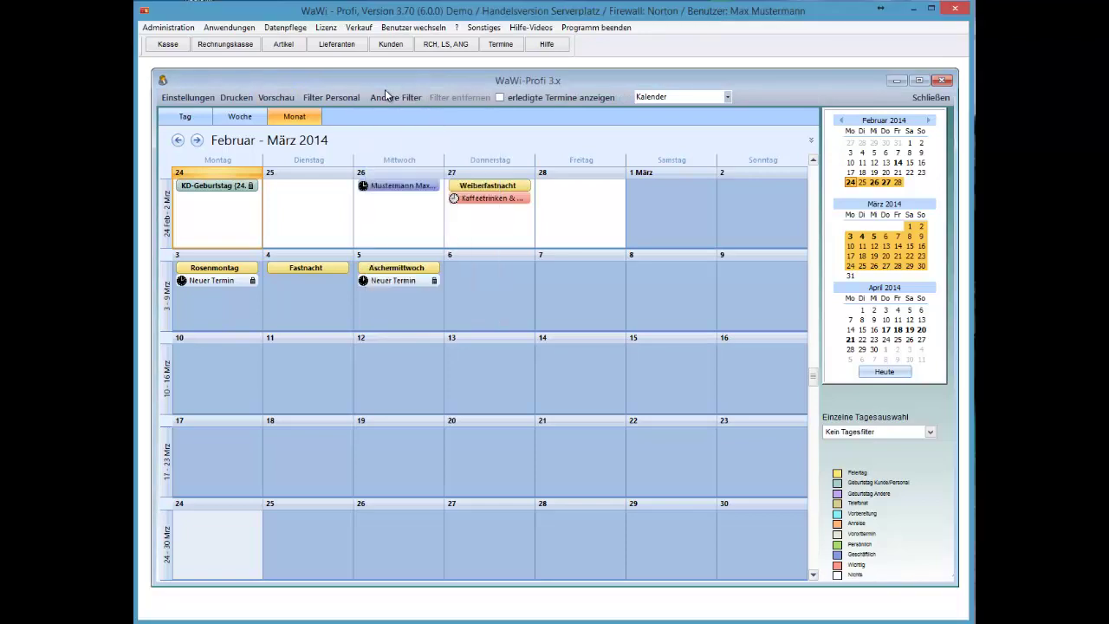
click(386, 95)
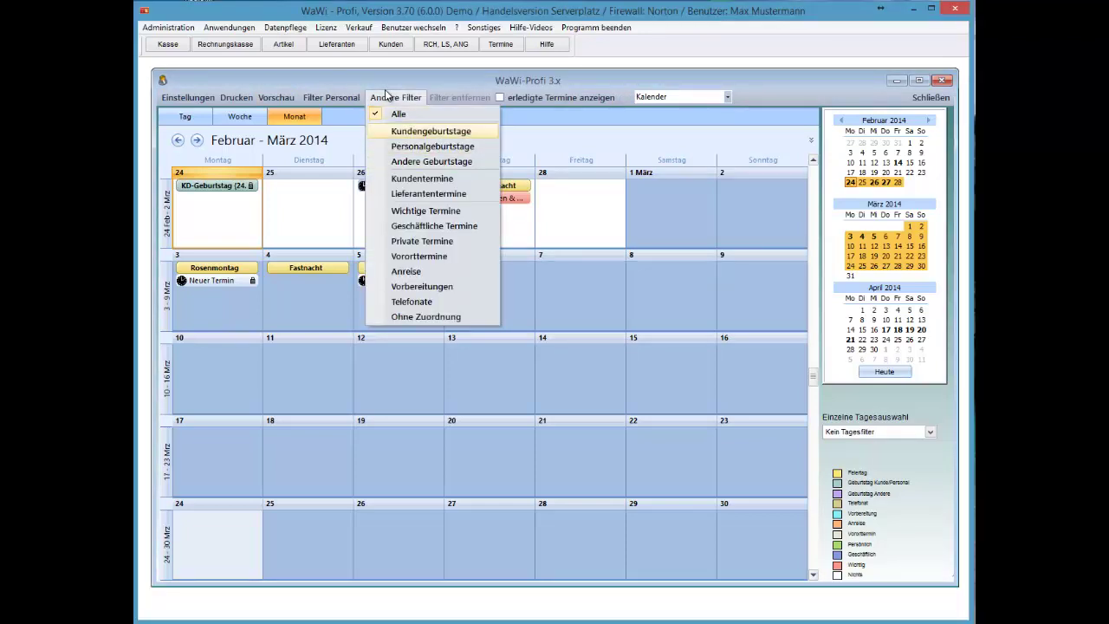
key(Return)
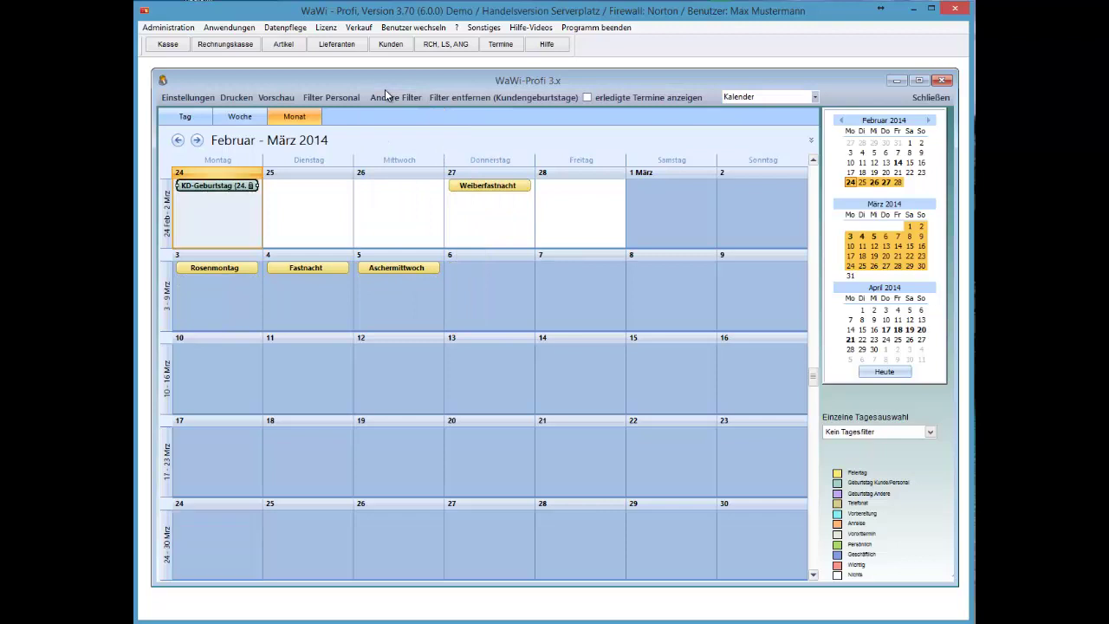
- Change the calendar filter to Wichtige Termine
click(385, 95)
key(Down)
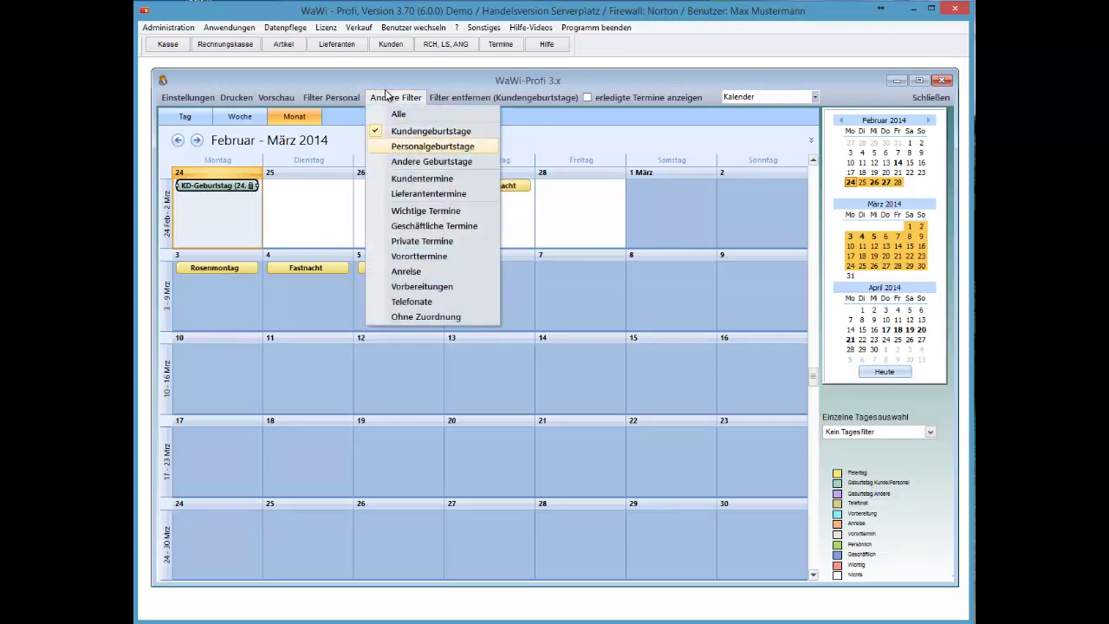
key(Up)
key(Down)
key(Down)
key(Down)
key(Down)
key(Down)
key(Return)
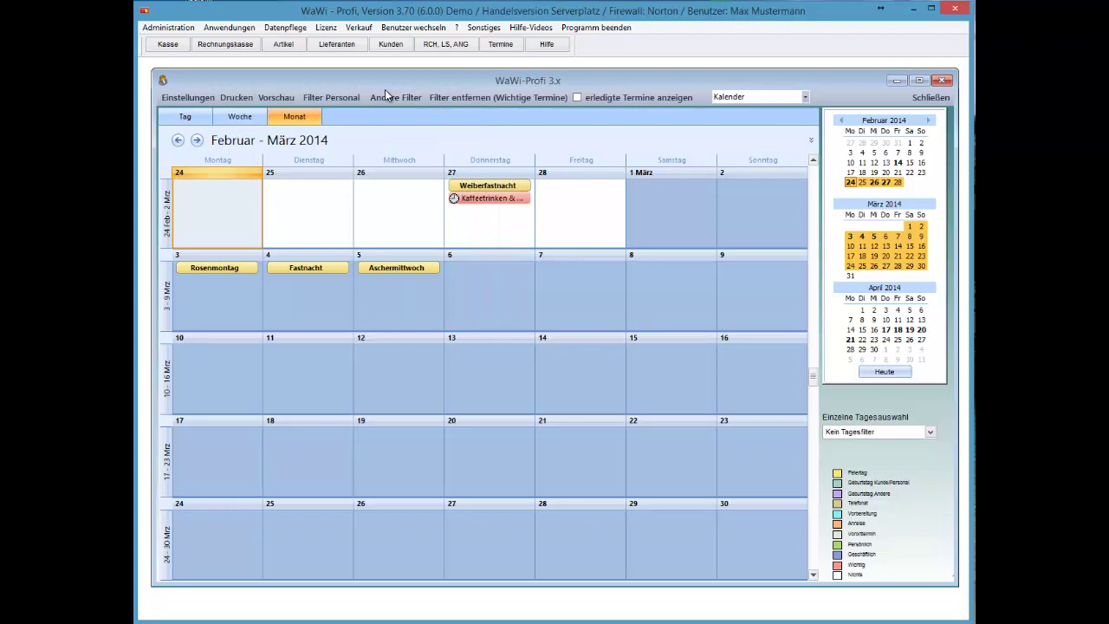
- Remove the active Wichtige Termine filter so the calendar is unfiltered
key(Left)
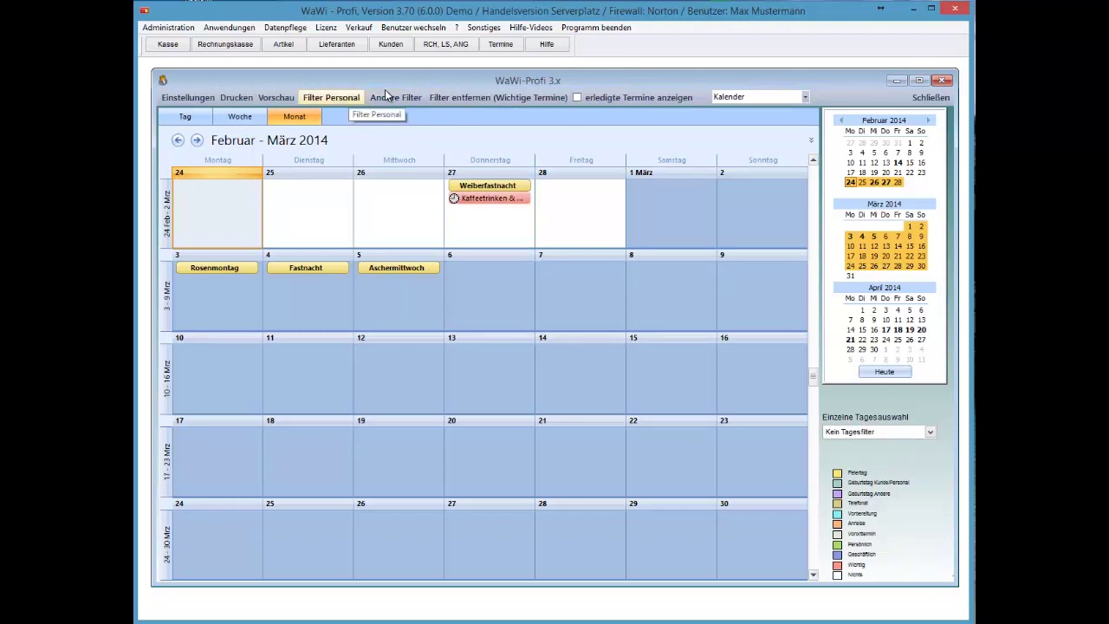
key(Right)
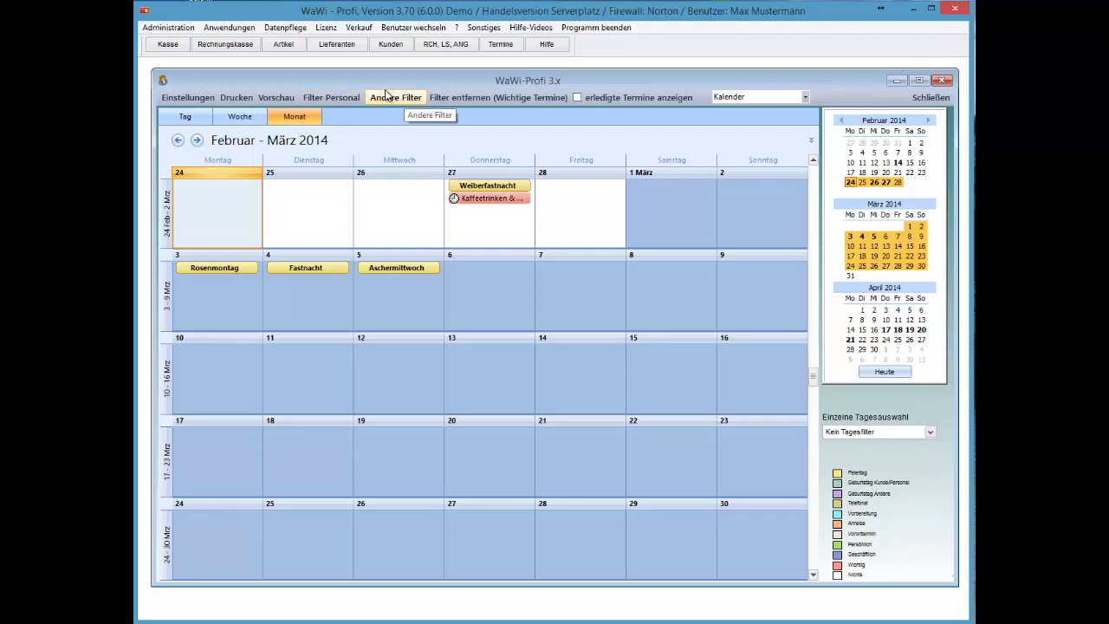
key(Right)
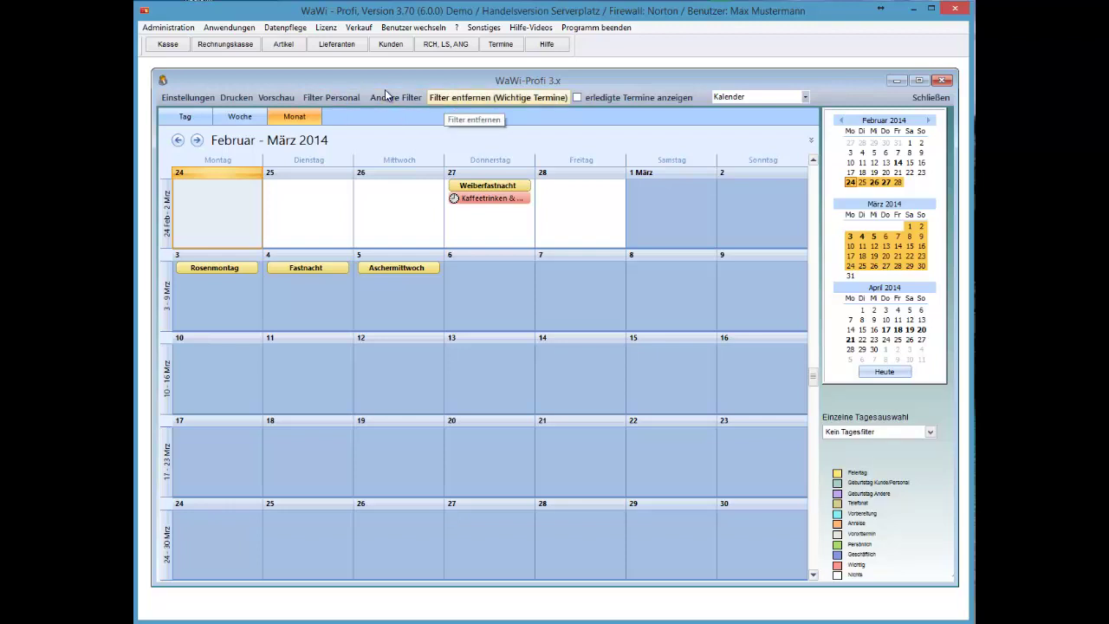
key(Return)
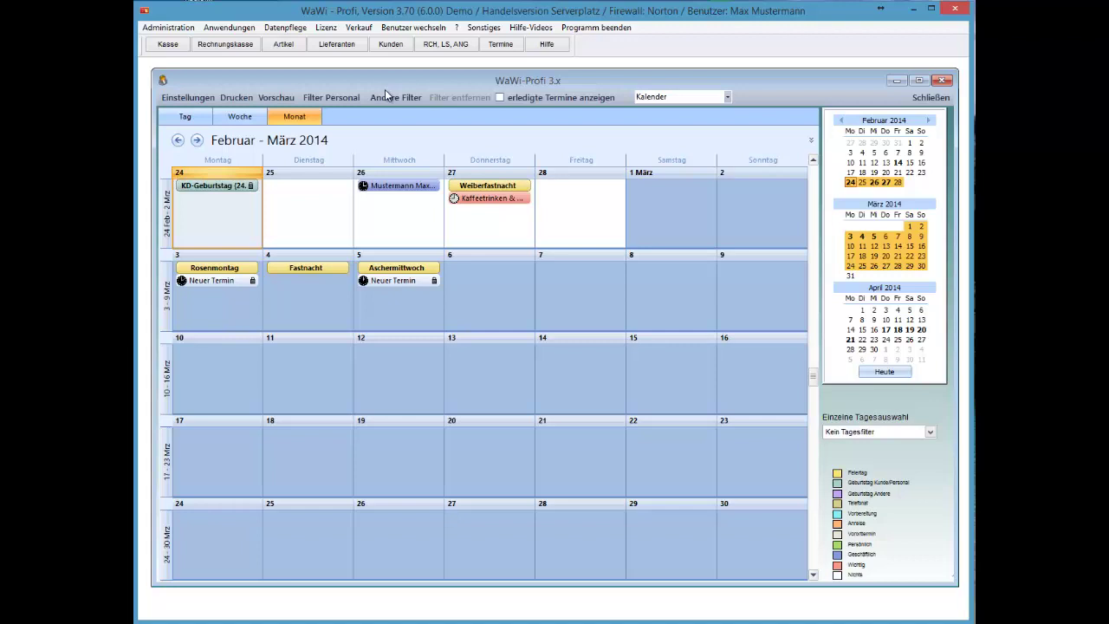
- Move the month view back to the weeks from 27 January to 2 March 2014
click(875, 330)
key(Page_Up)
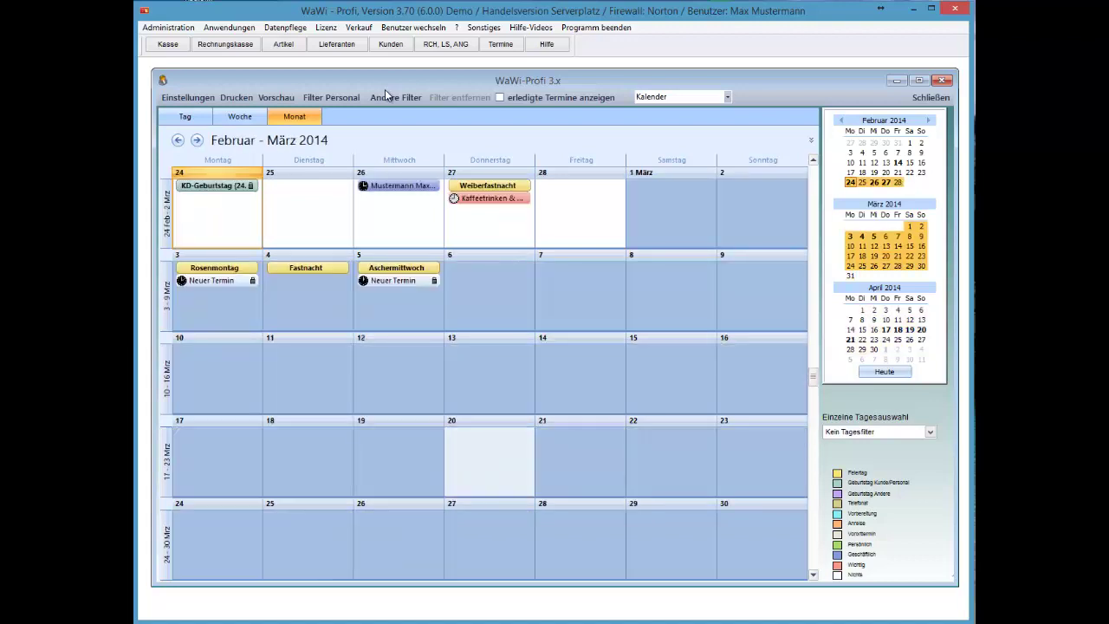
key(Page_Up)
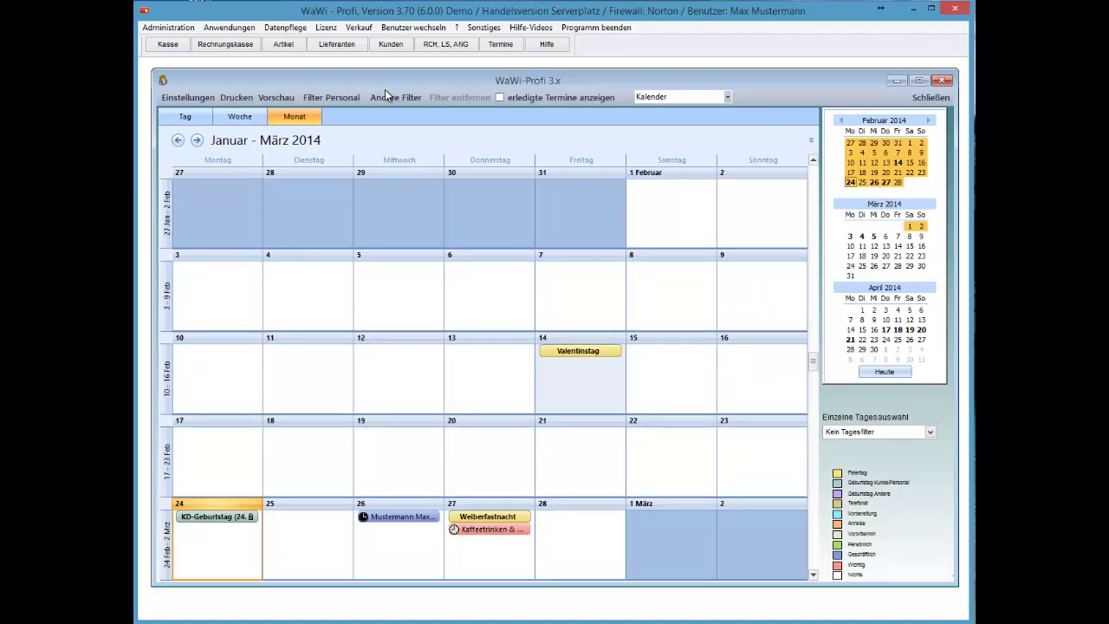
- Browse ahead to November 2014 in the month view, and show 22–27 December 2014 as a work week
click(929, 120)
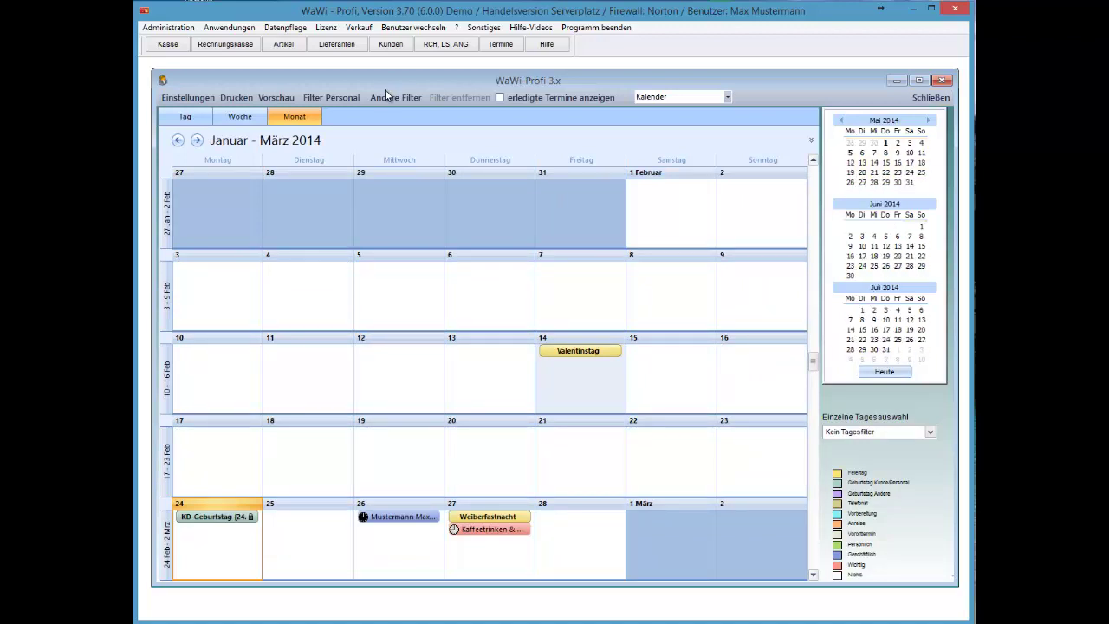
click(929, 120)
click(929, 120)
click(929, 120)
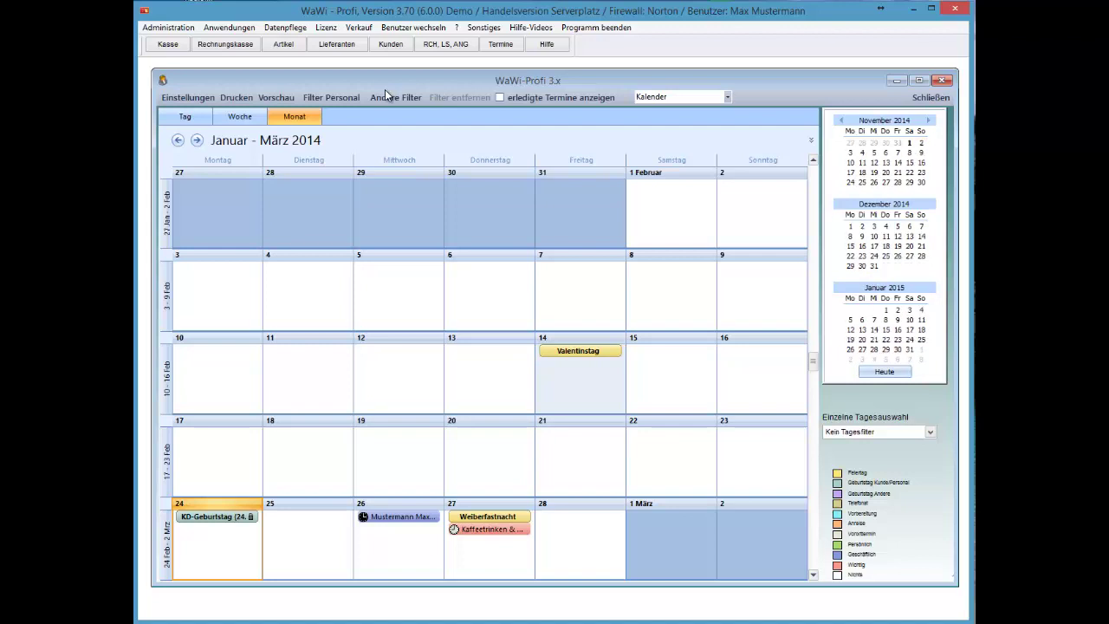
click(874, 246)
click(886, 162)
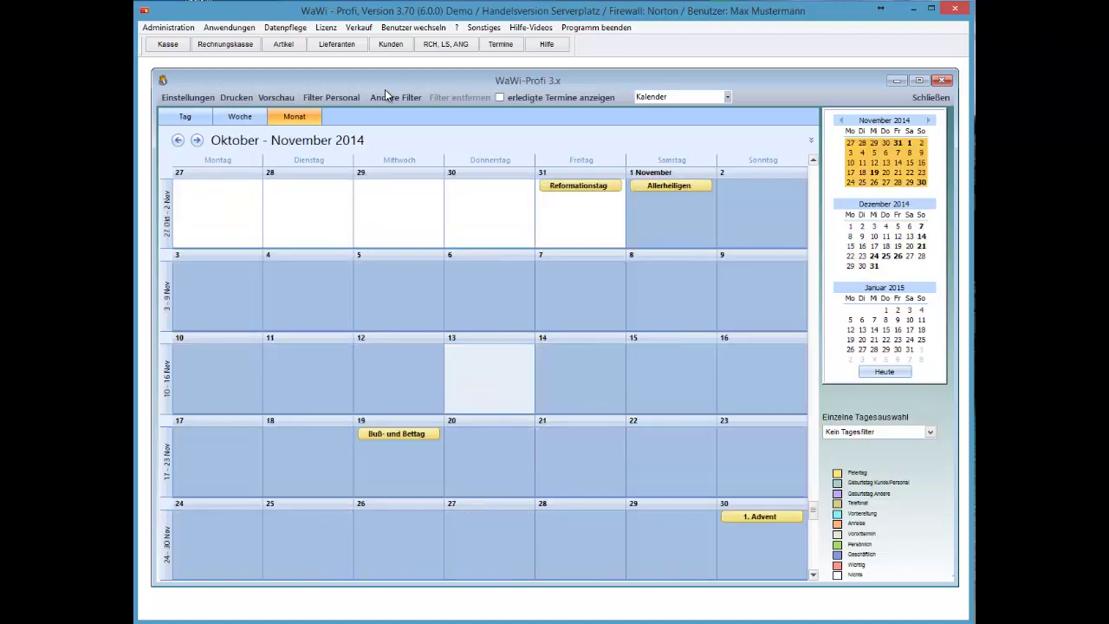
click(240, 117)
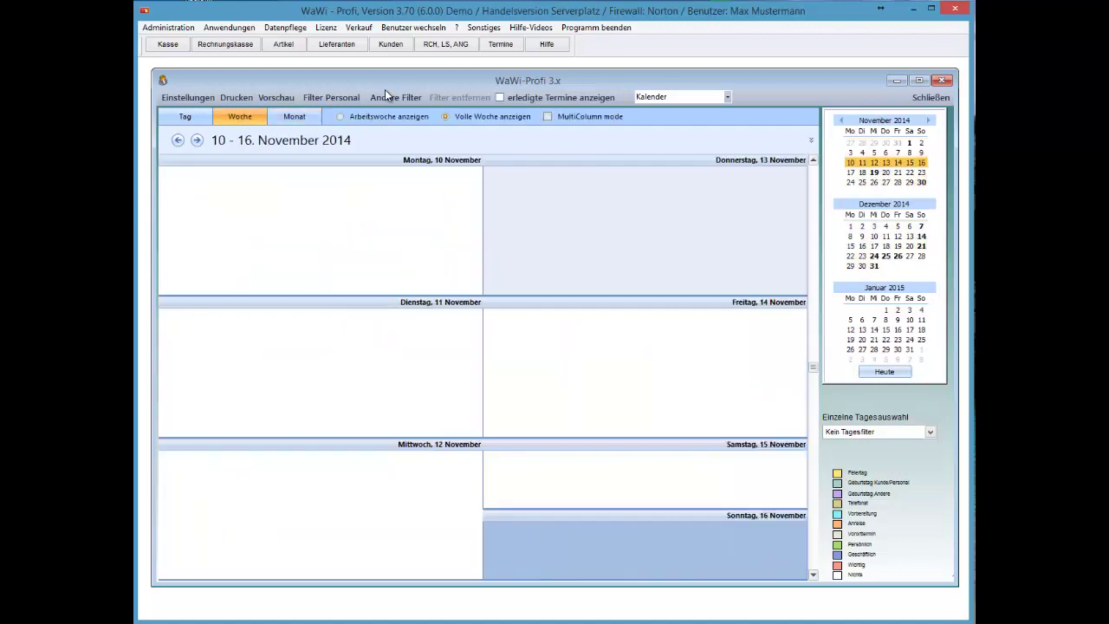
click(862, 246)
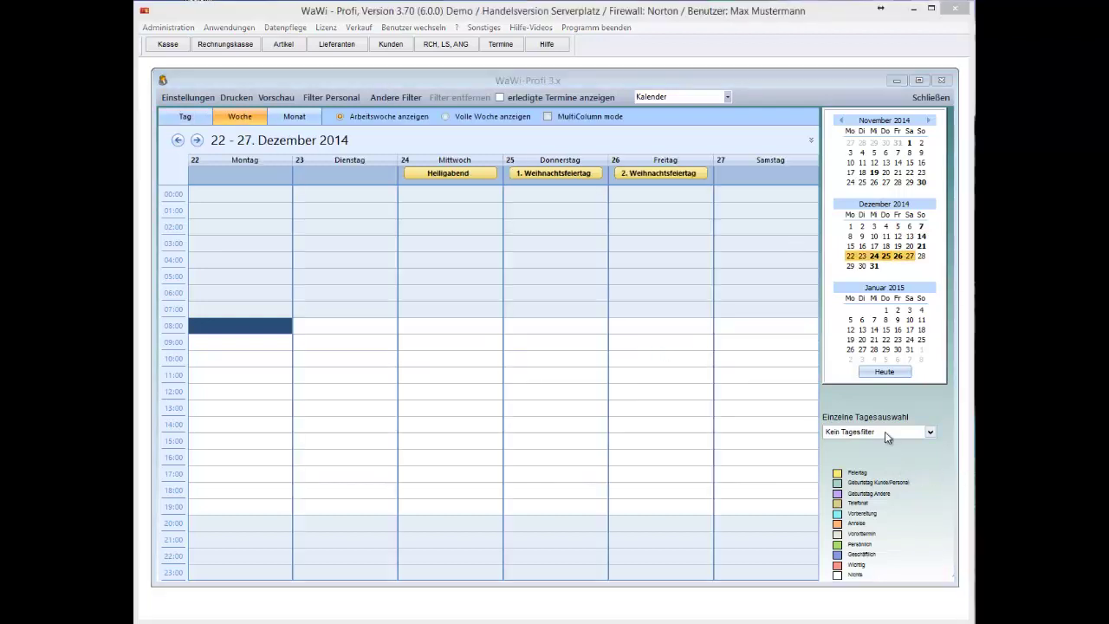
- Restrict the calendar to Mondays only by setting Einzelne Tagesauswahl to Montag
click(885, 432)
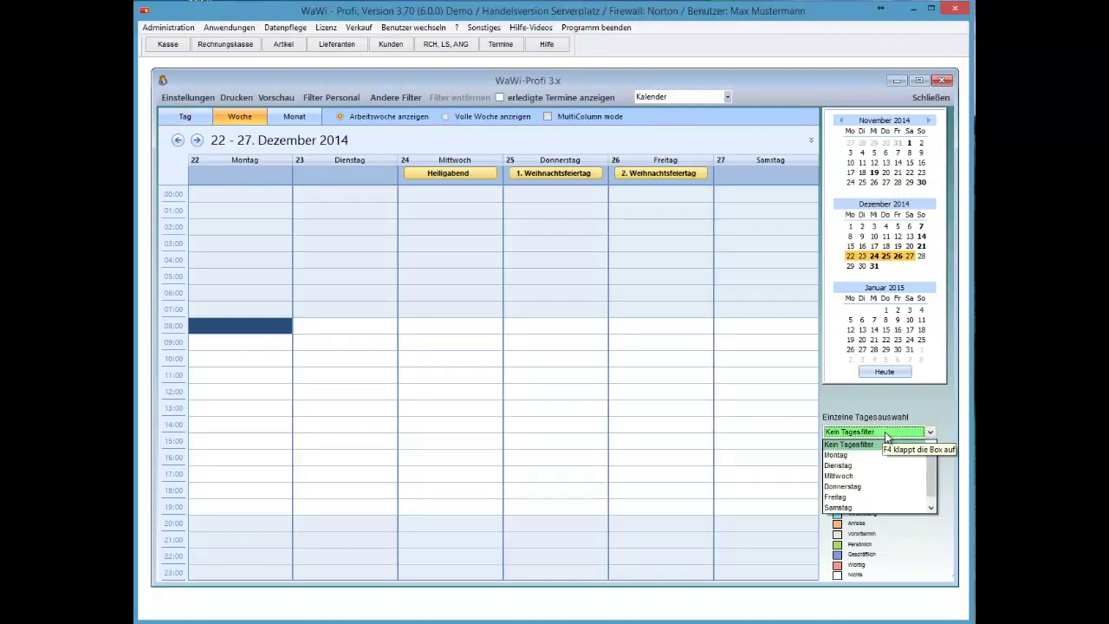
key(Down)
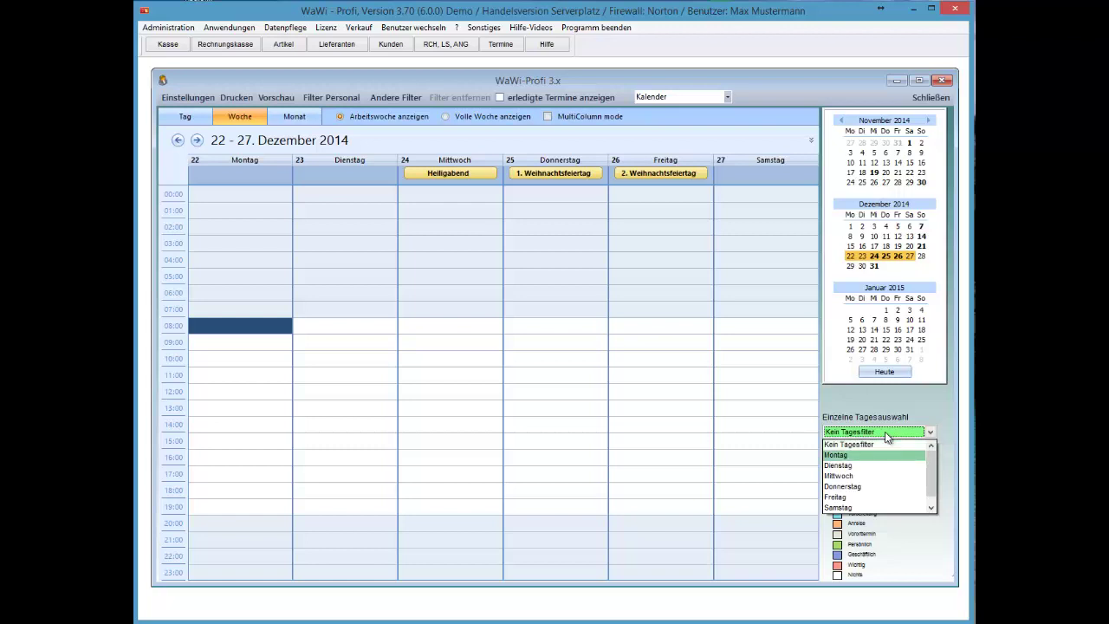
key(Return)
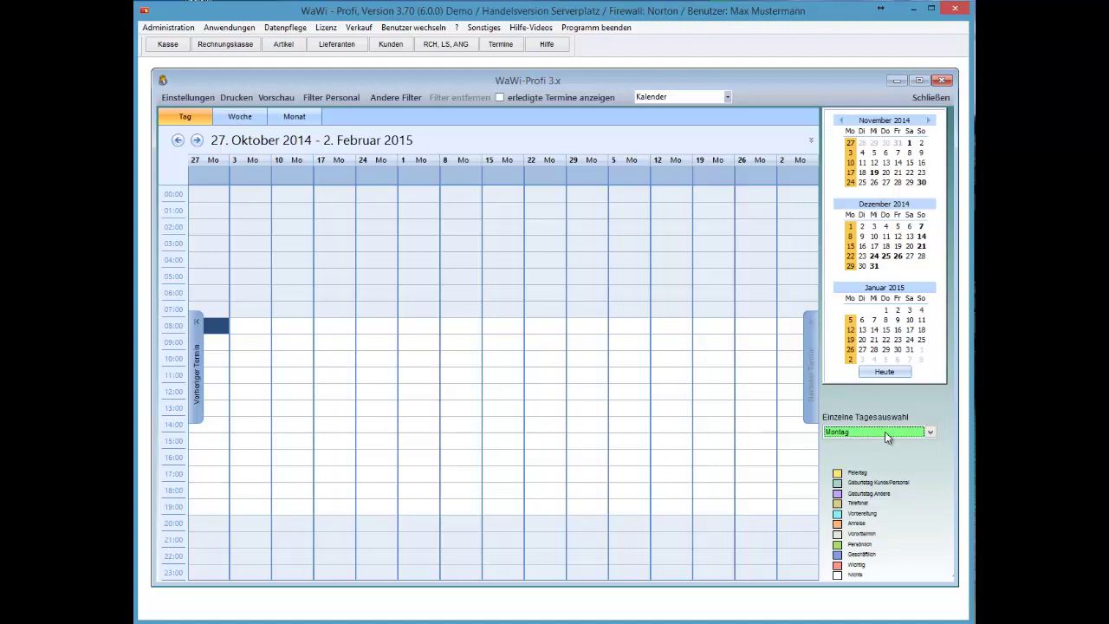
- Change the single-day selection to Samstag to show only Saturdays
click(885, 431)
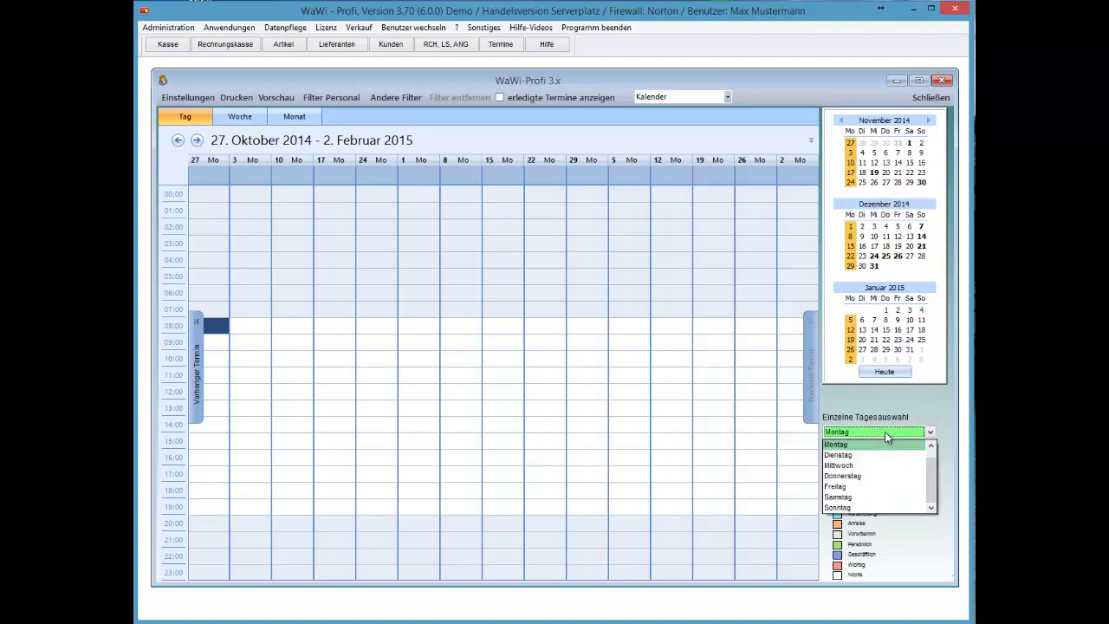
key(Down)
key(Down)
key(Down)
key(Down)
key(Down)
key(Return)
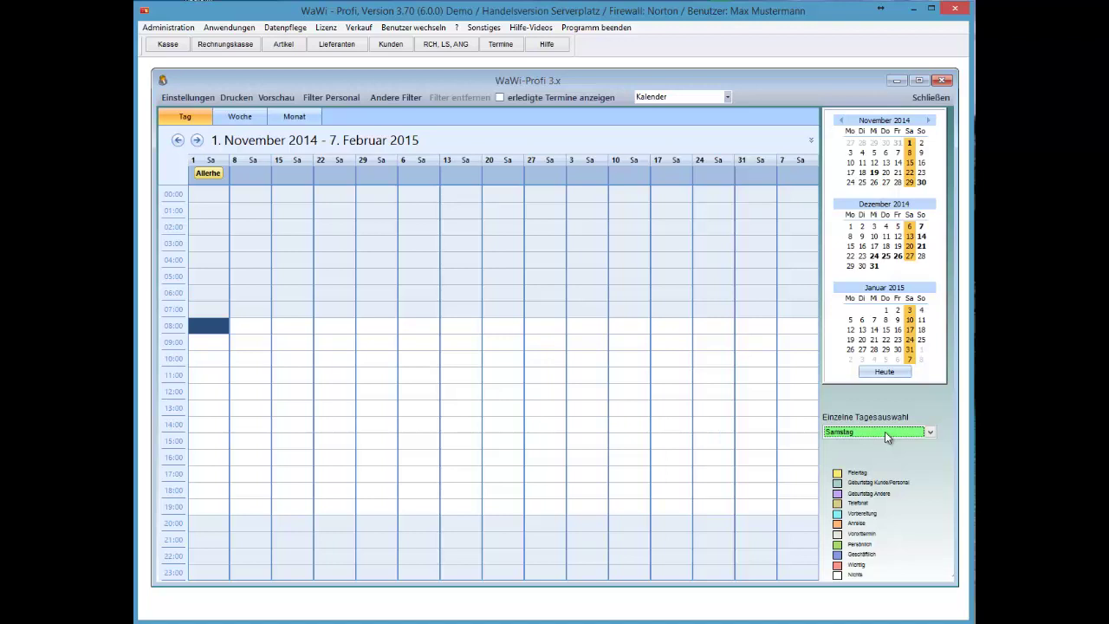
- Reset the single-day selection to Kein Tagesfilter and close the calendar
click(885, 432)
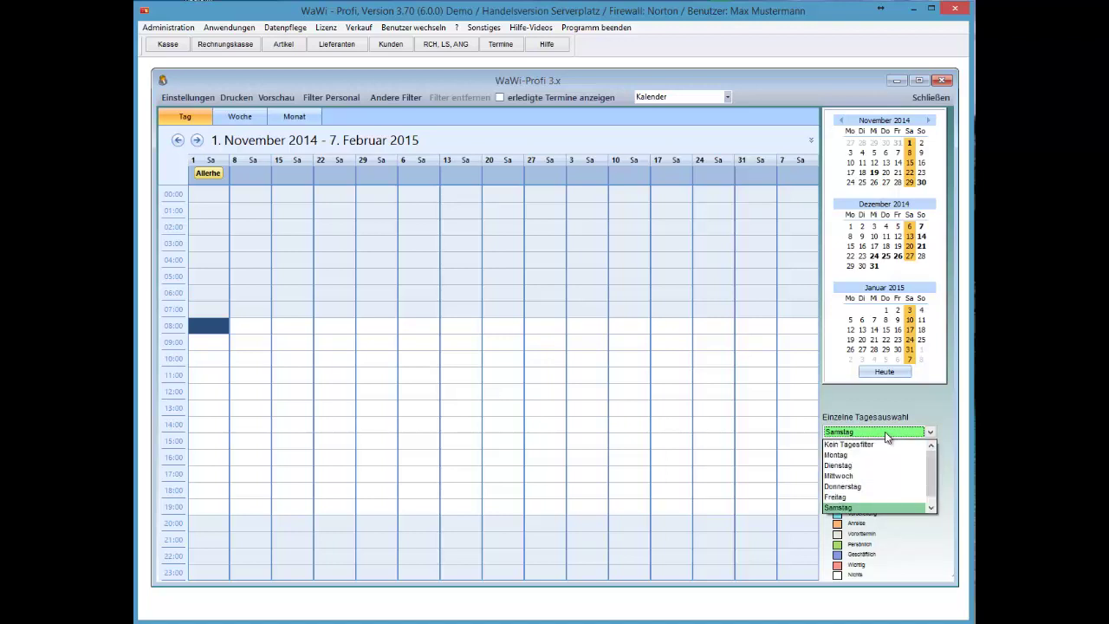
key(Up)
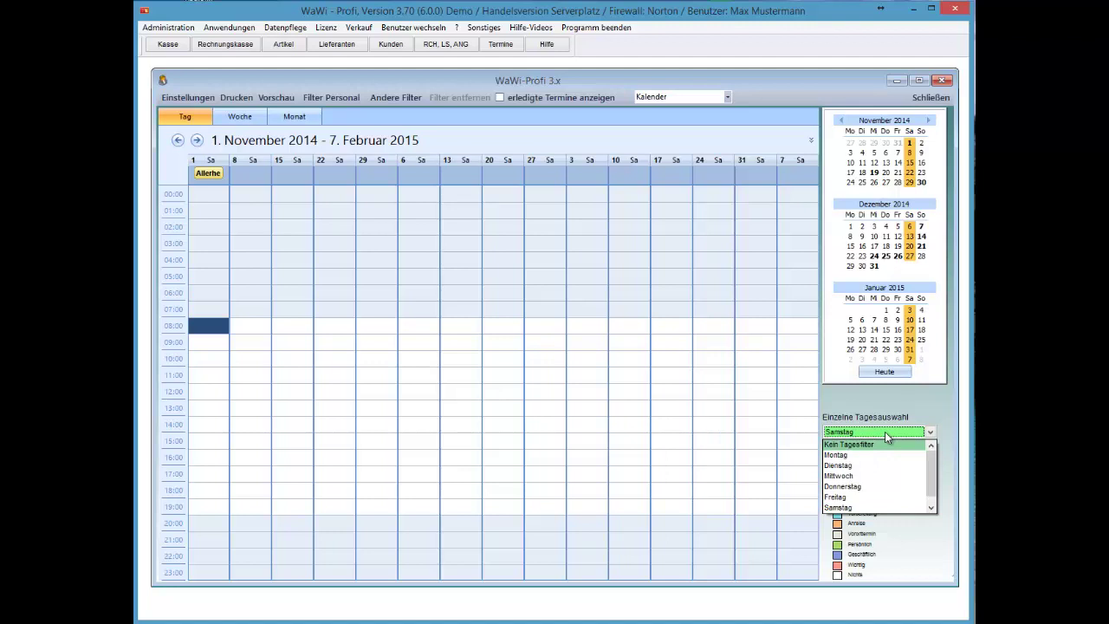
key(Return)
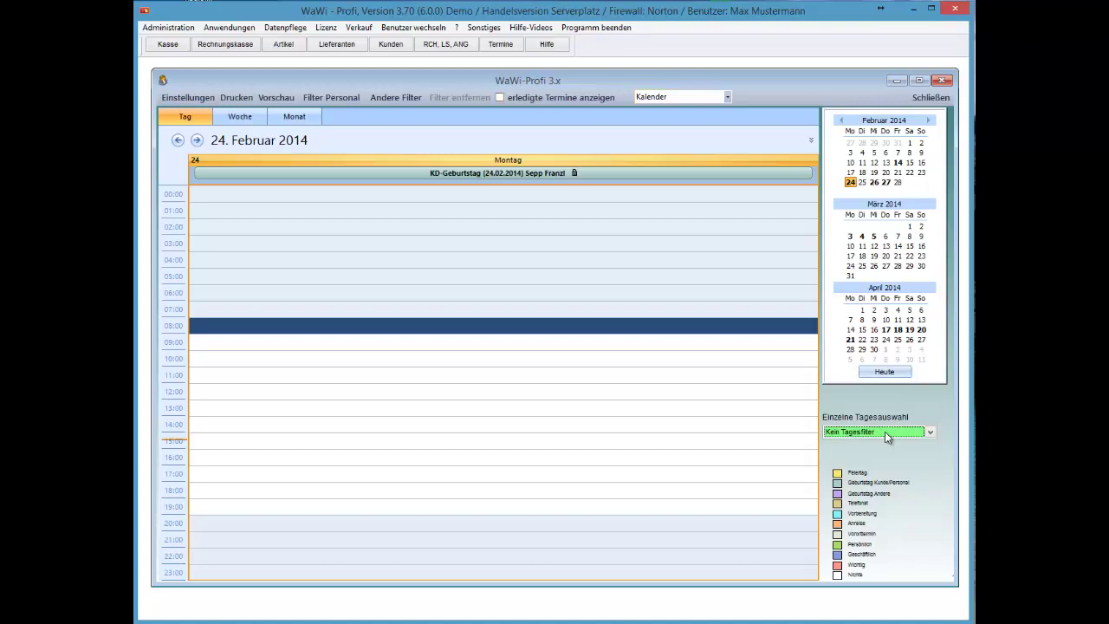
click(931, 97)
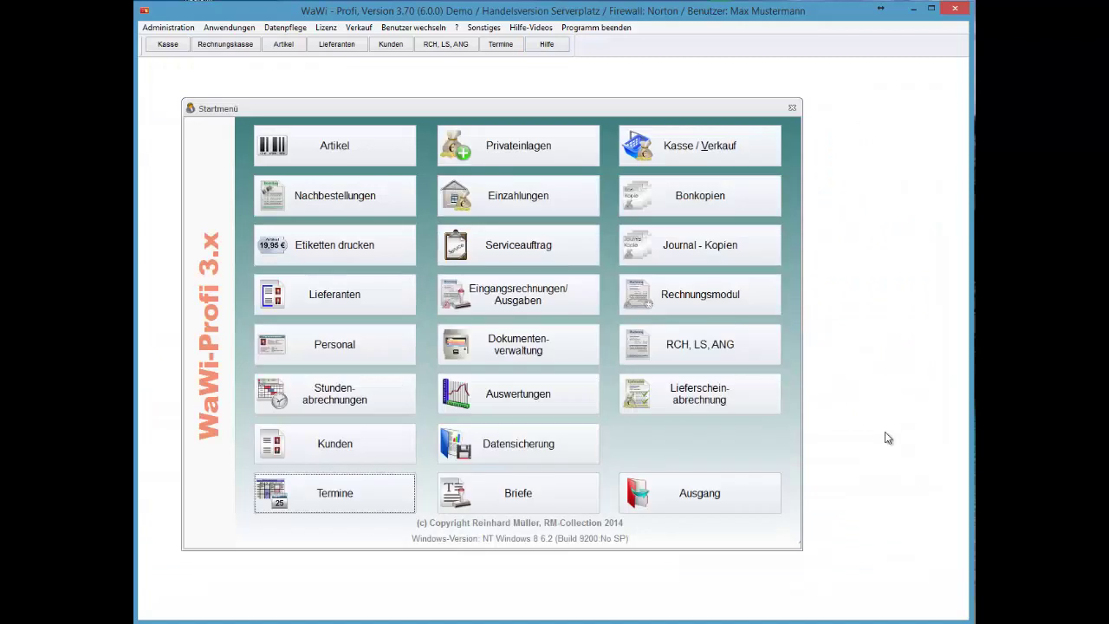
- In the Kunden section of the Systemeinstellungen, set the voucher amount given to customers on their birthday to 10
click(168, 28)
key(Down)
key(Right)
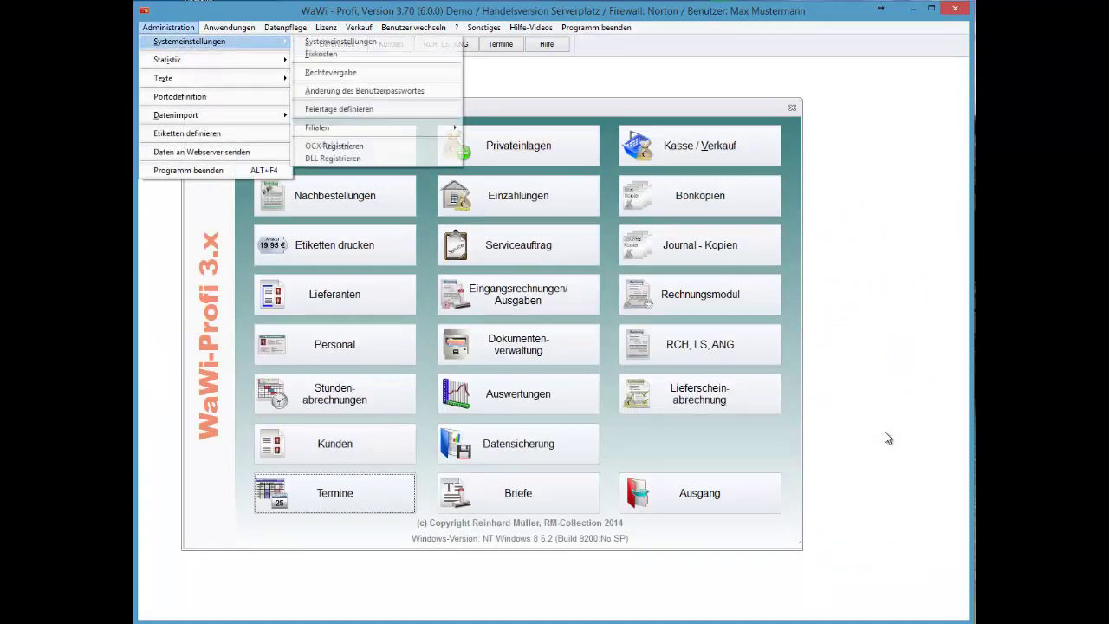
key(Return)
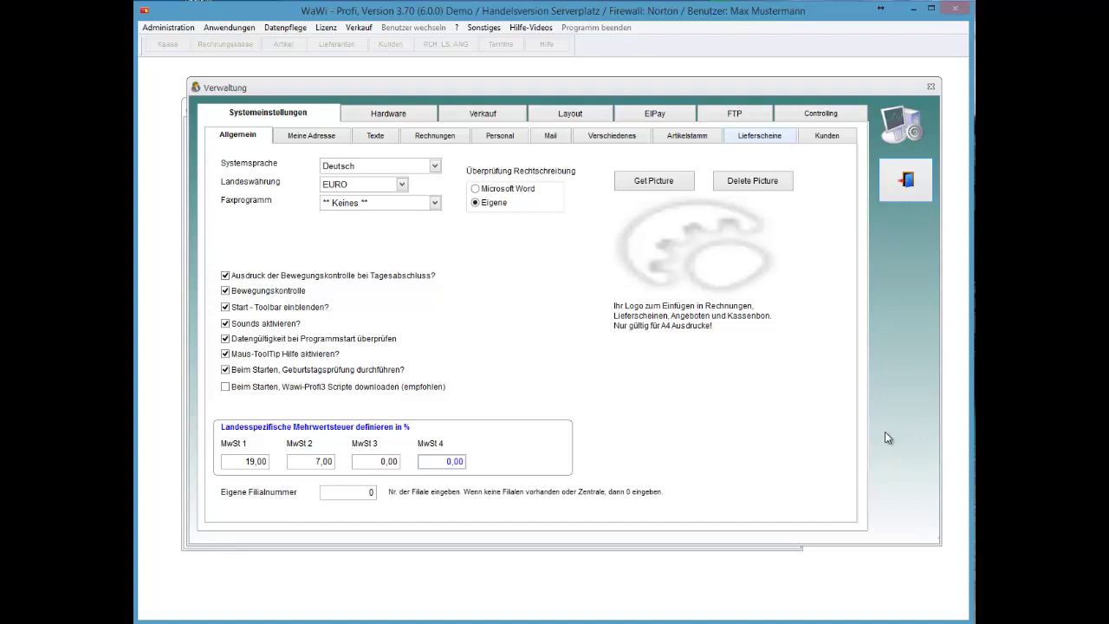
click(826, 135)
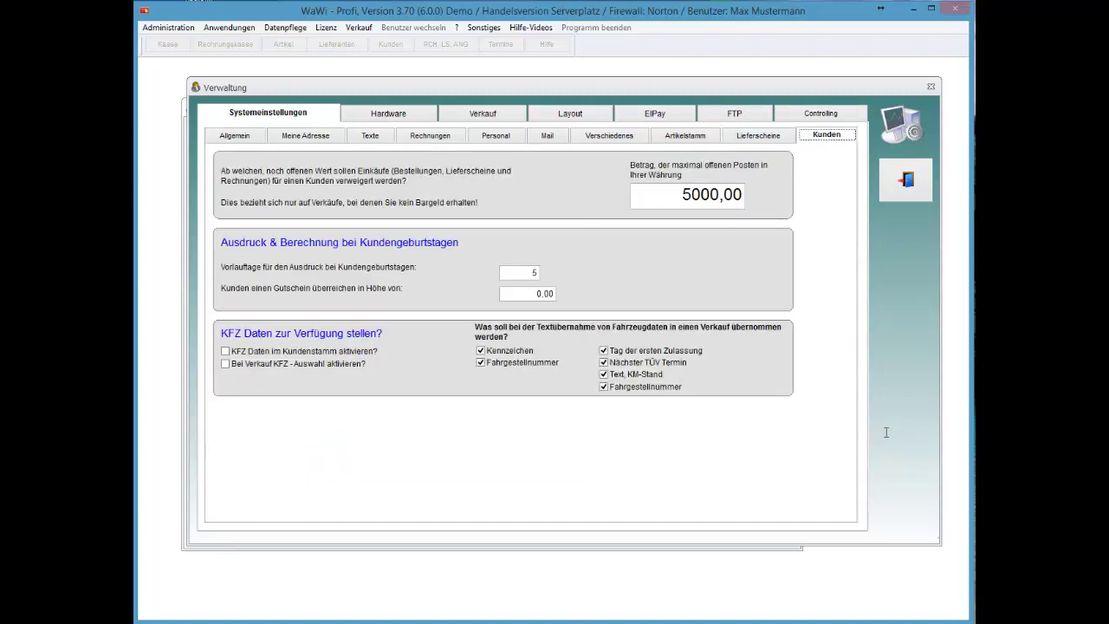
key(Tab)
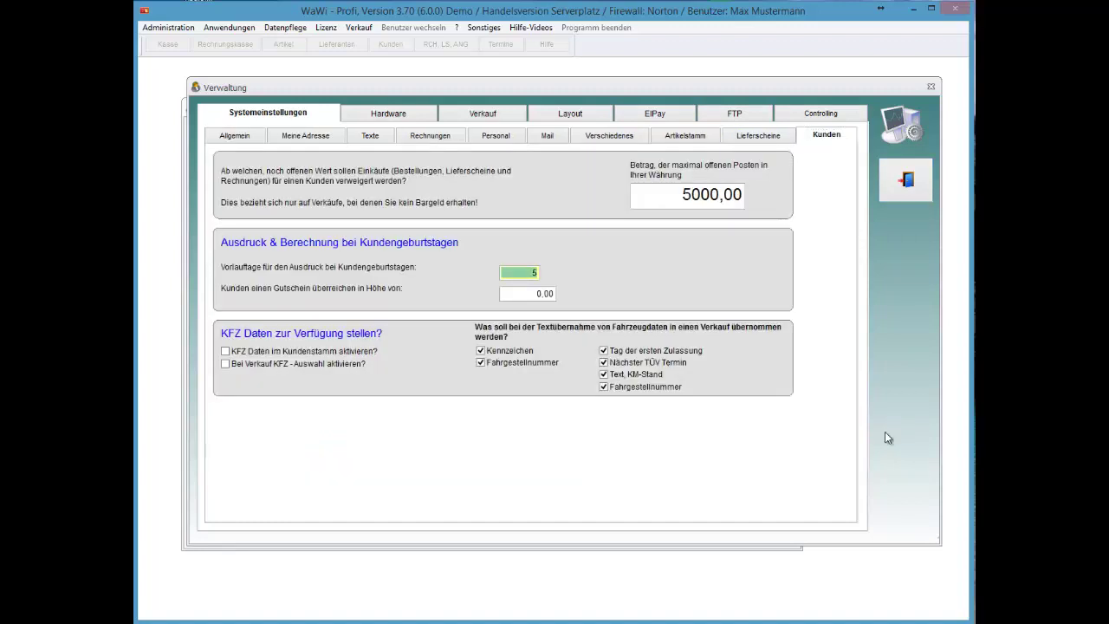
key(Tab)
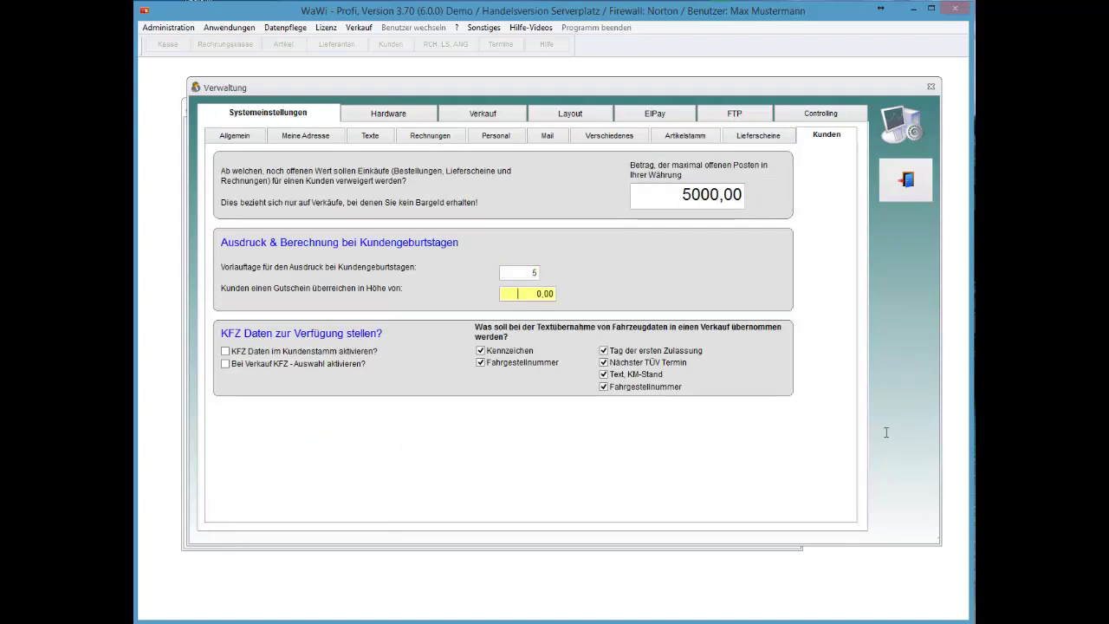
text(10)
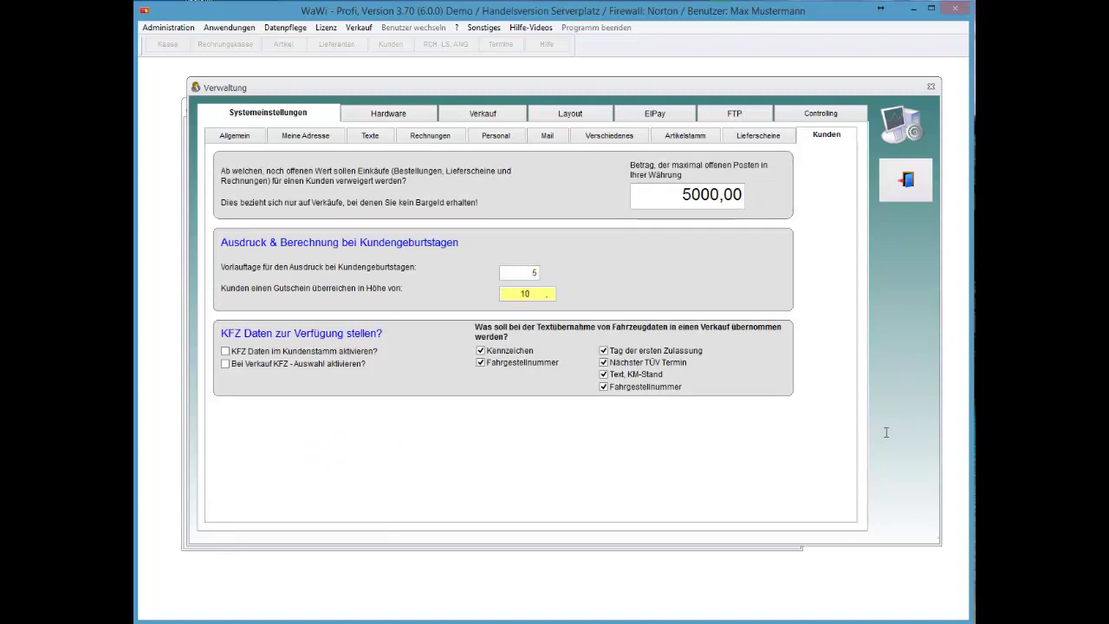